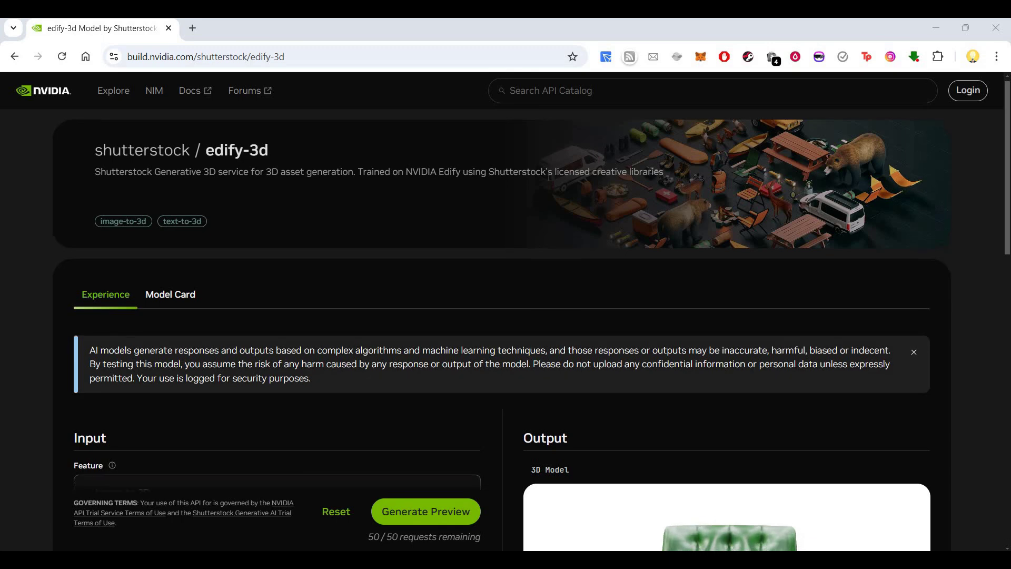
Orbit the generated chair model to inspect its underside and legs
{"action": "scroll", "coordinate": [548, 177], "scroll_direction": "down", "scroll_amount": 6}
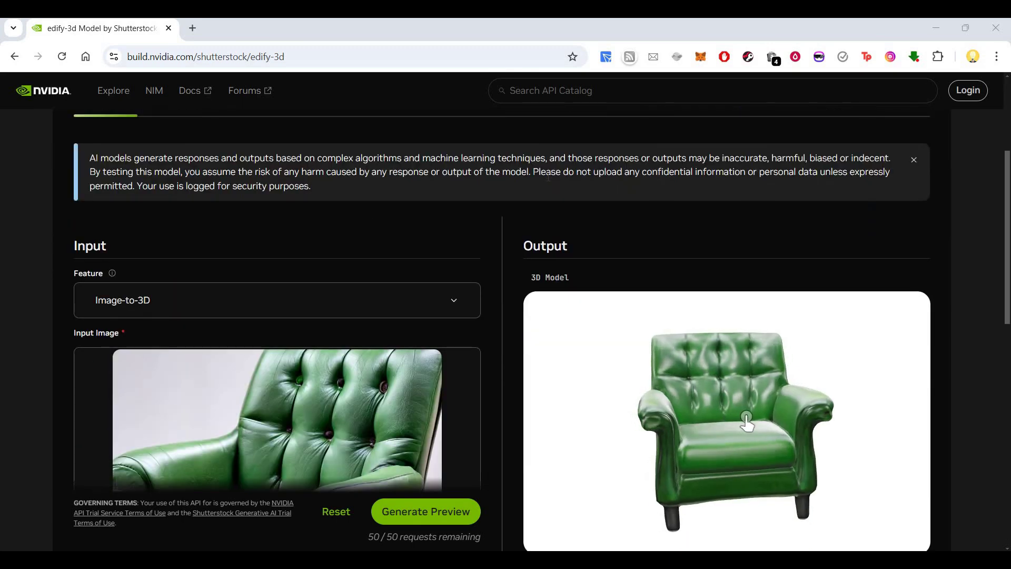
{"action": "scroll", "coordinate": [266, 283], "scroll_direction": "down", "scroll_amount": 1}
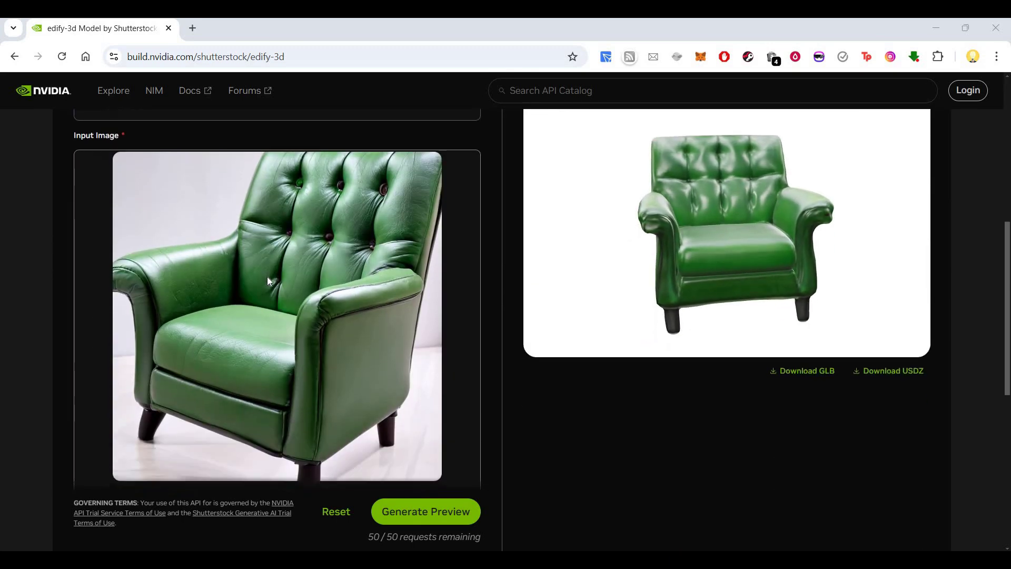
{"action": "scroll", "coordinate": [365, 267], "scroll_direction": "up", "scroll_amount": 3}
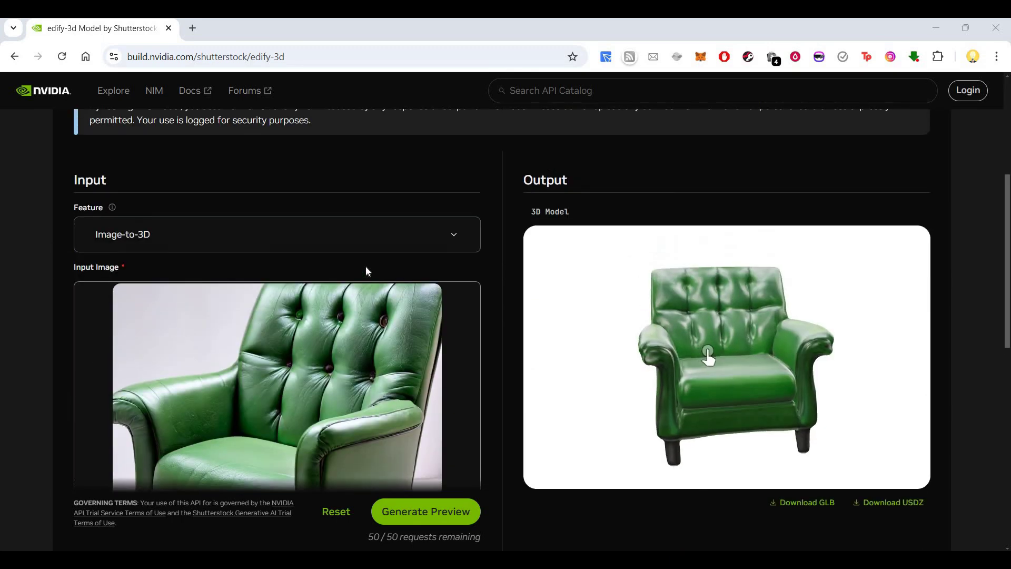
{"action": "scroll", "coordinate": [365, 267], "scroll_direction": "down", "scroll_amount": 3}
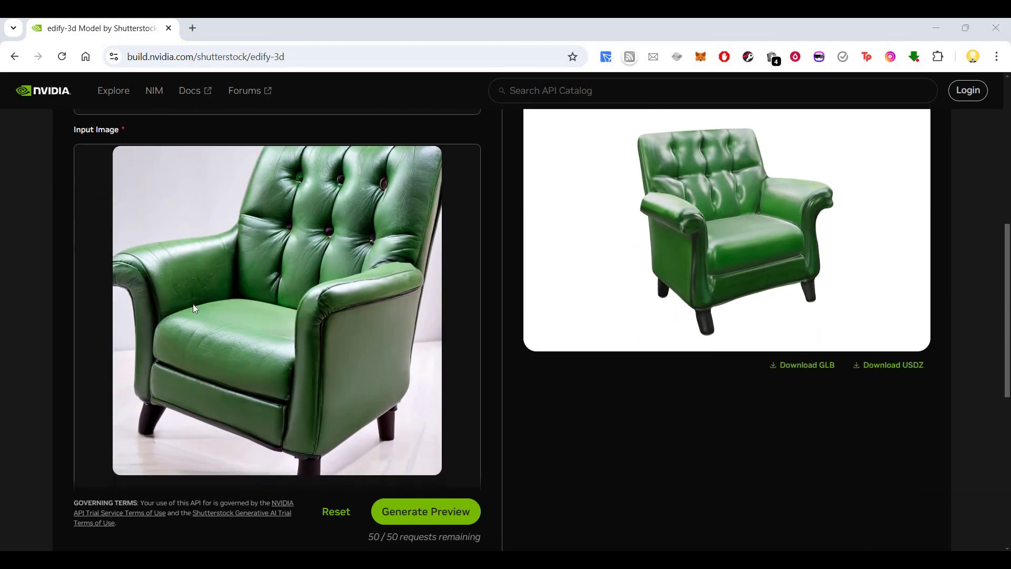
{"action": "scroll", "coordinate": [205, 292], "scroll_direction": "up", "scroll_amount": 1}
{"action": "scroll", "coordinate": [330, 314], "scroll_direction": "down", "scroll_amount": 4}
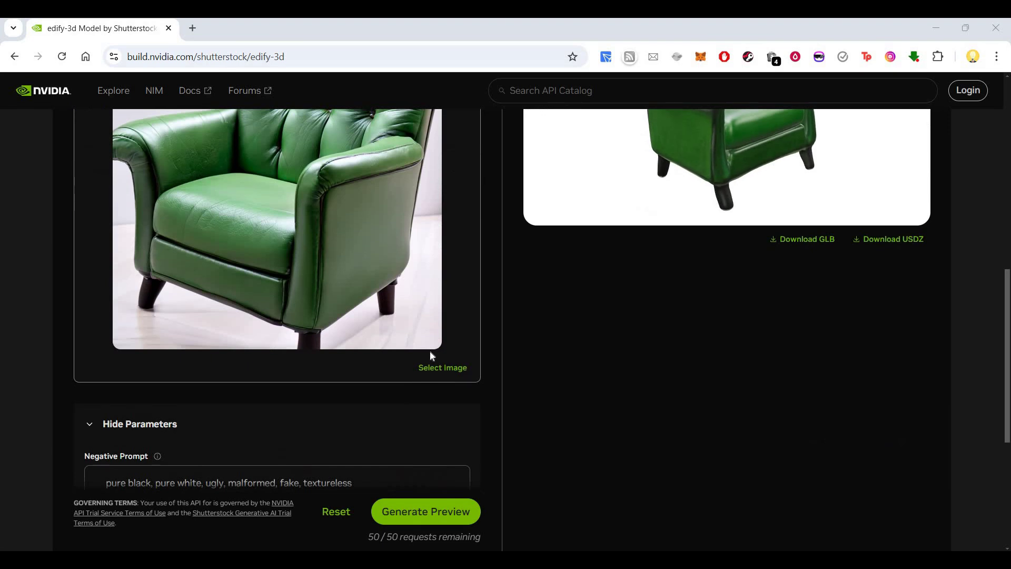
{"action": "scroll", "coordinate": [342, 299], "scroll_direction": "up", "scroll_amount": 2}
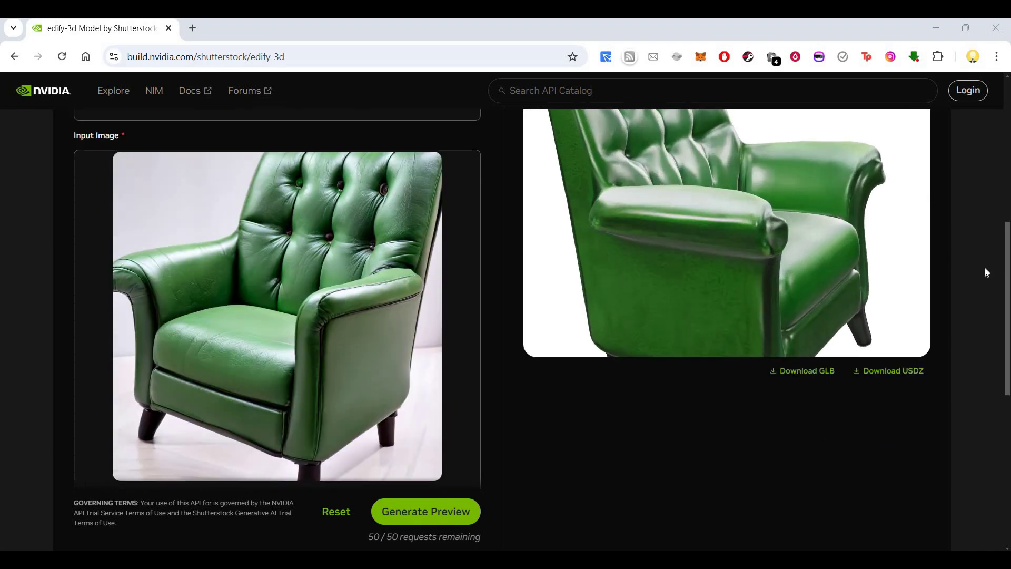
{"action": "scroll", "coordinate": [989, 271], "scroll_direction": "up", "scroll_amount": 1}
{"action": "scroll", "coordinate": [989, 271], "scroll_direction": "up", "scroll_amount": 3}
{"action": "scroll", "coordinate": [989, 271], "scroll_direction": "down", "scroll_amount": 2}
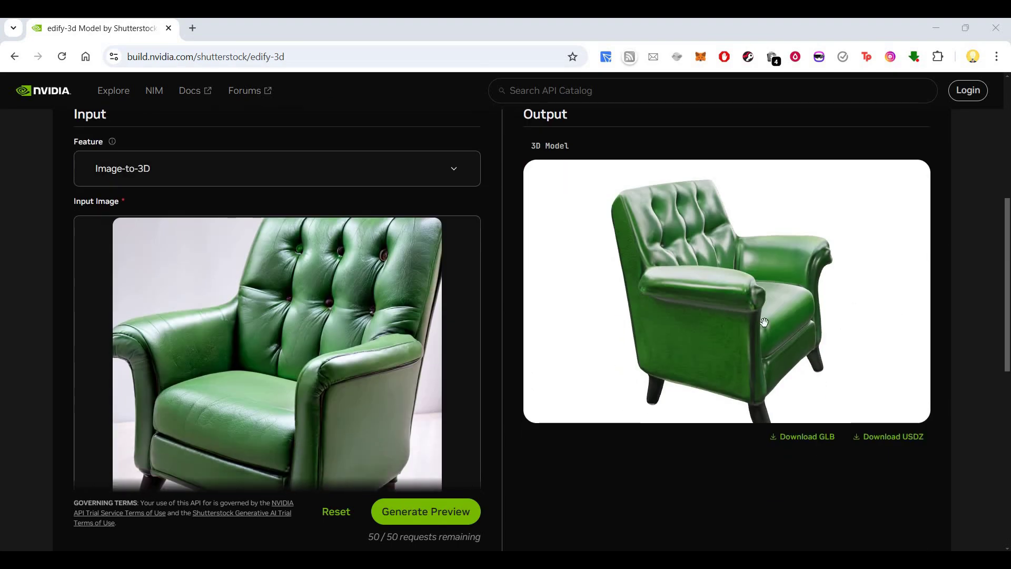
{"action": "left_click_drag", "start_coordinate": [705, 329], "coordinate": [726, 367]}
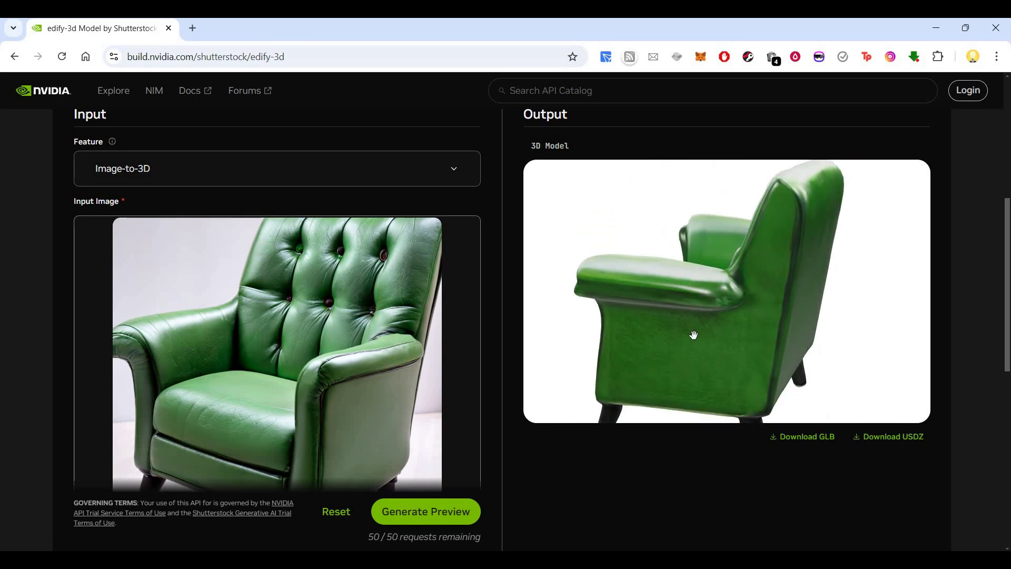
{"action": "left_click_drag", "start_coordinate": [691, 330], "coordinate": [810, 338]}
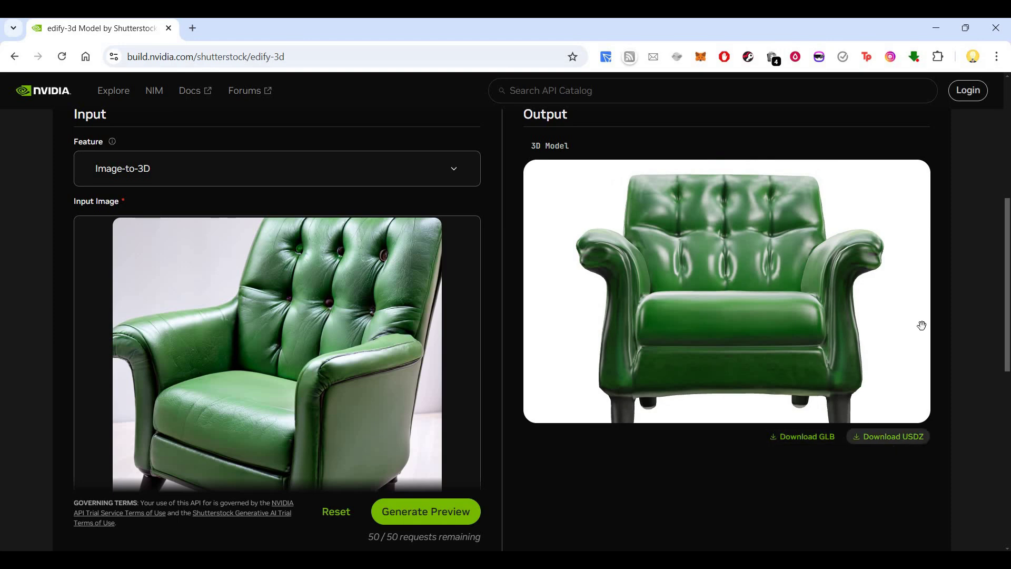
{"action": "scroll", "coordinate": [939, 327], "scroll_direction": "down", "scroll_amount": 5}
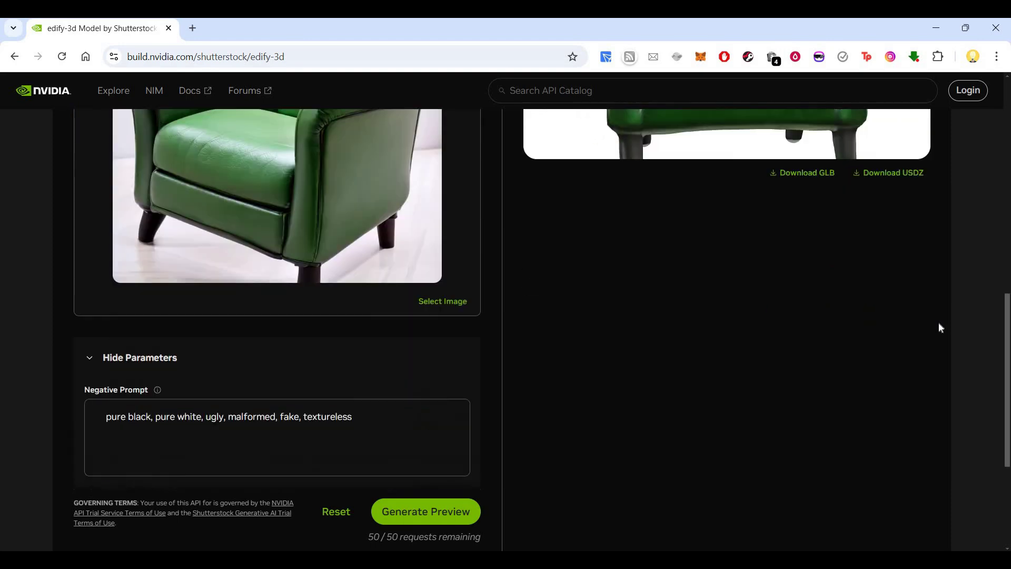
{"action": "scroll", "coordinate": [939, 327], "scroll_direction": "up", "scroll_amount": 3}
{"action": "scroll", "coordinate": [195, 263], "scroll_direction": "down", "scroll_amount": 7}
{"action": "scroll", "coordinate": [202, 268], "scroll_direction": "up", "scroll_amount": 2}
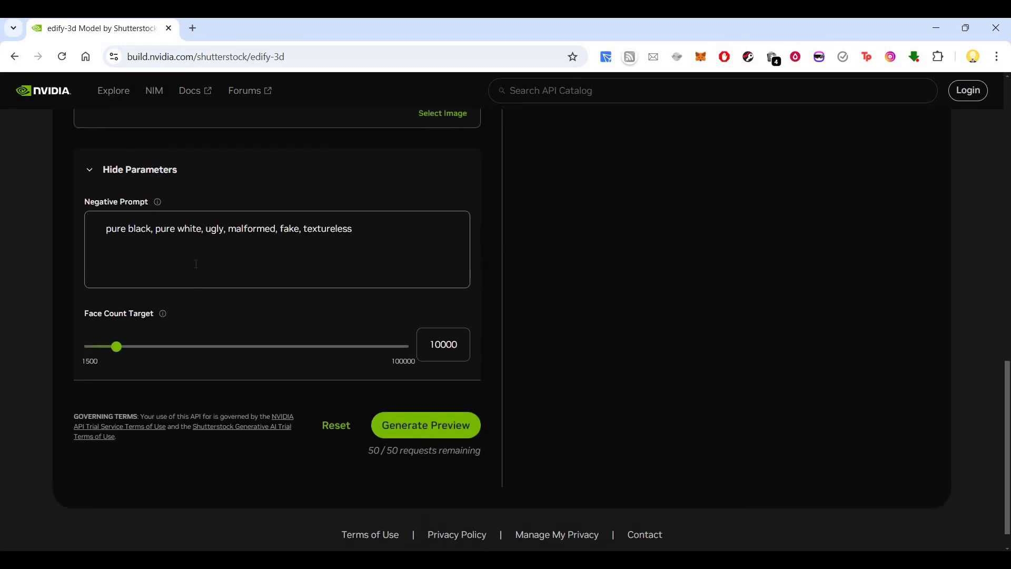
{"action": "scroll", "coordinate": [204, 272], "scroll_direction": "up", "scroll_amount": 1}
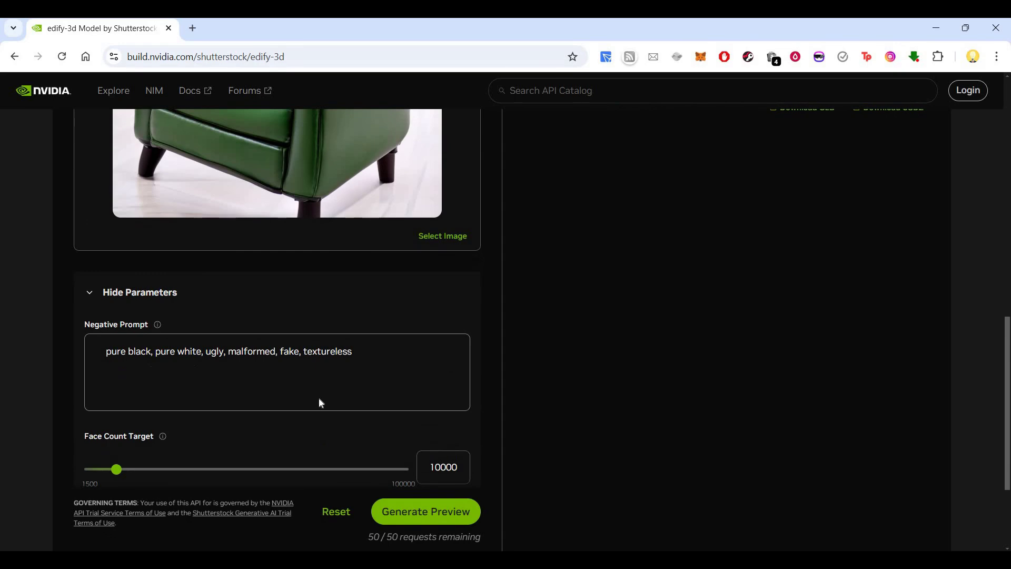
{"action": "scroll", "coordinate": [318, 397], "scroll_direction": "up", "scroll_amount": 8}
{"action": "scroll", "coordinate": [320, 395], "scroll_direction": "down", "scroll_amount": 10}
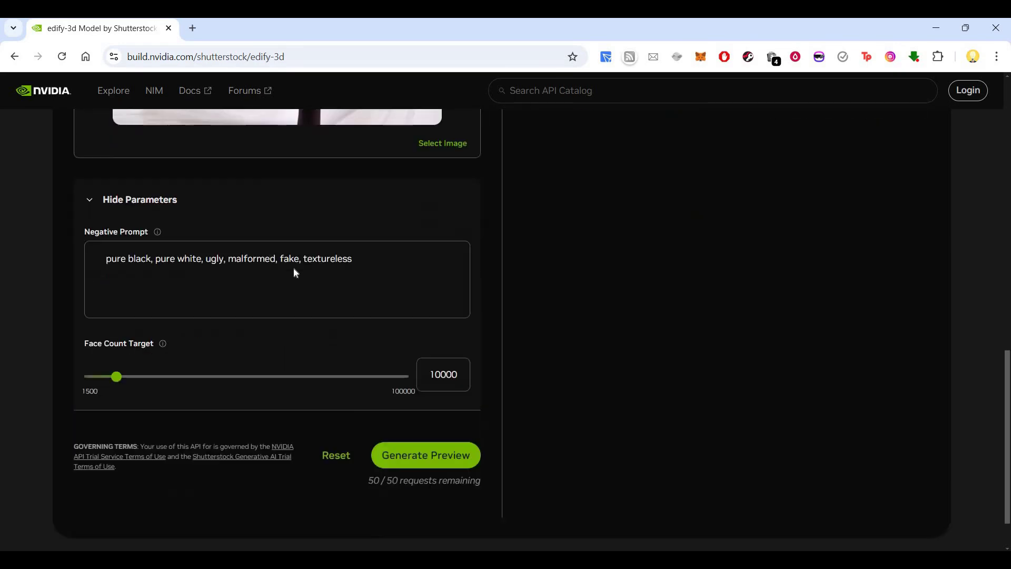
{"action": "scroll", "coordinate": [294, 272], "scroll_direction": "up", "scroll_amount": 4}
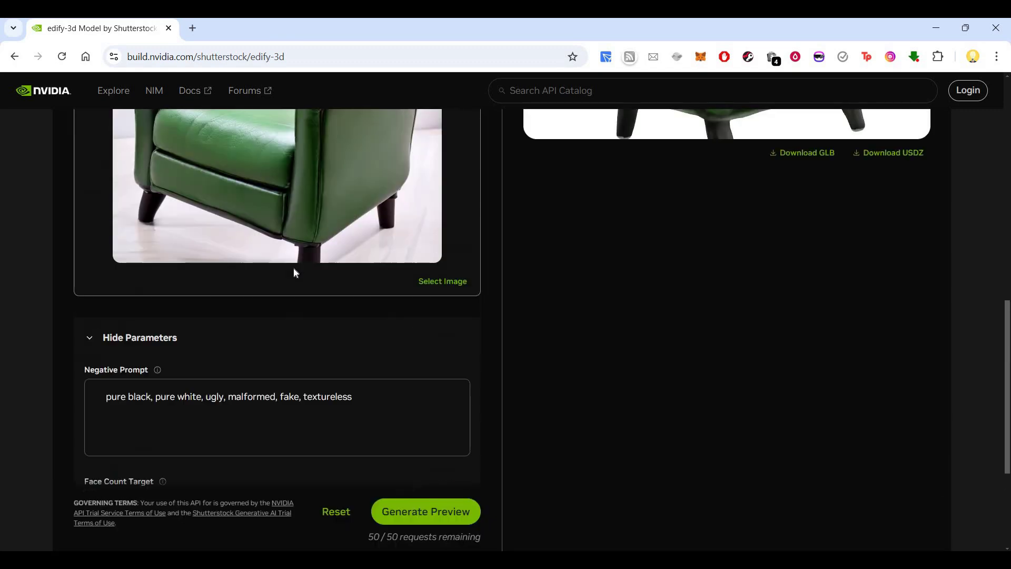
{"action": "scroll", "coordinate": [294, 269], "scroll_direction": "up", "scroll_amount": 6}
{"action": "scroll", "coordinate": [314, 212], "scroll_direction": "down", "scroll_amount": 1}
{"action": "scroll", "coordinate": [314, 213], "scroll_direction": "up", "scroll_amount": 1}
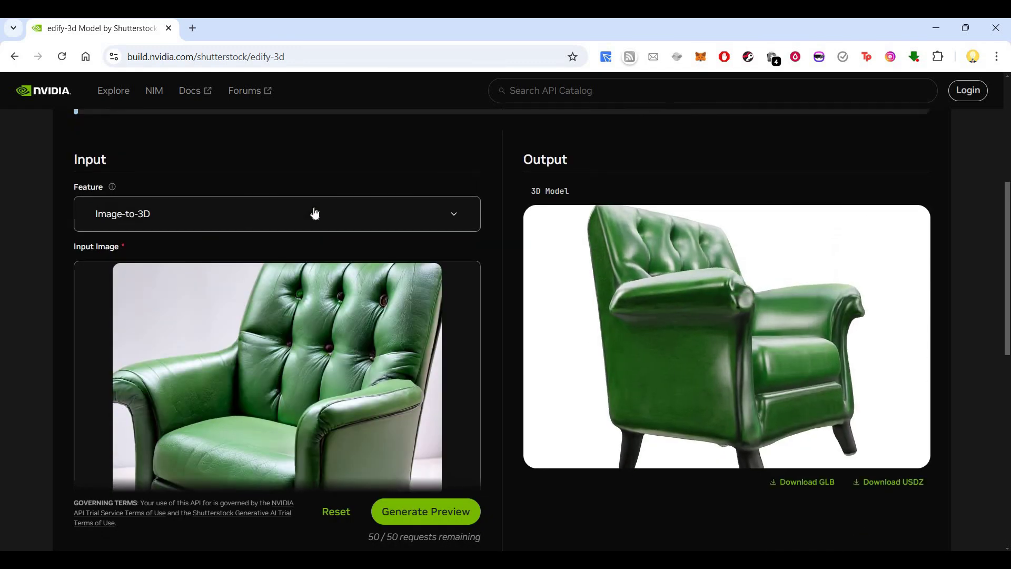
Switch the generation Feature to Text-to-3D
{"action": "left_click", "coordinate": [186, 223]}
{"action": "left_click", "coordinate": [189, 247]}
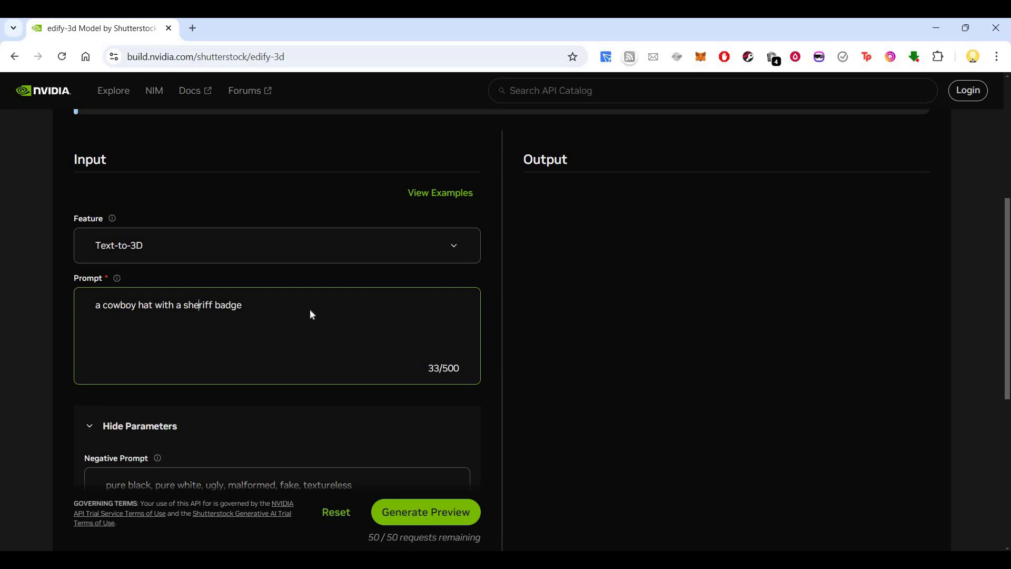
{"action": "scroll", "coordinate": [310, 314], "scroll_direction": "down", "scroll_amount": 1}
{"action": "scroll", "coordinate": [314, 311], "scroll_direction": "up", "scroll_amount": 4}
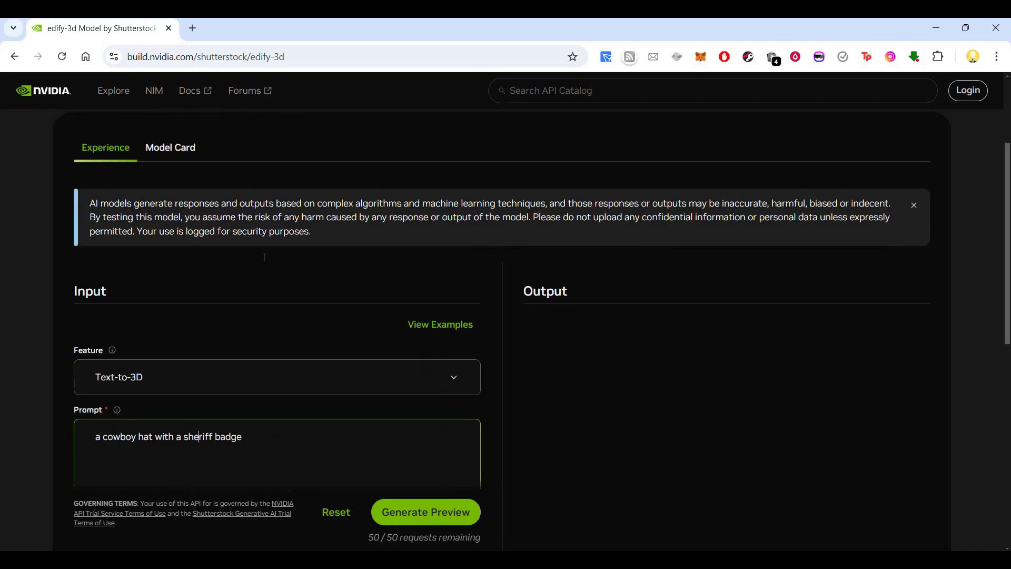
{"action": "scroll", "coordinate": [265, 257], "scroll_direction": "down", "scroll_amount": 4}
Replace the prompt with 'A tesla cybertruck', leaving the seed at 0
{"action": "triple_click", "coordinate": [264, 257]}
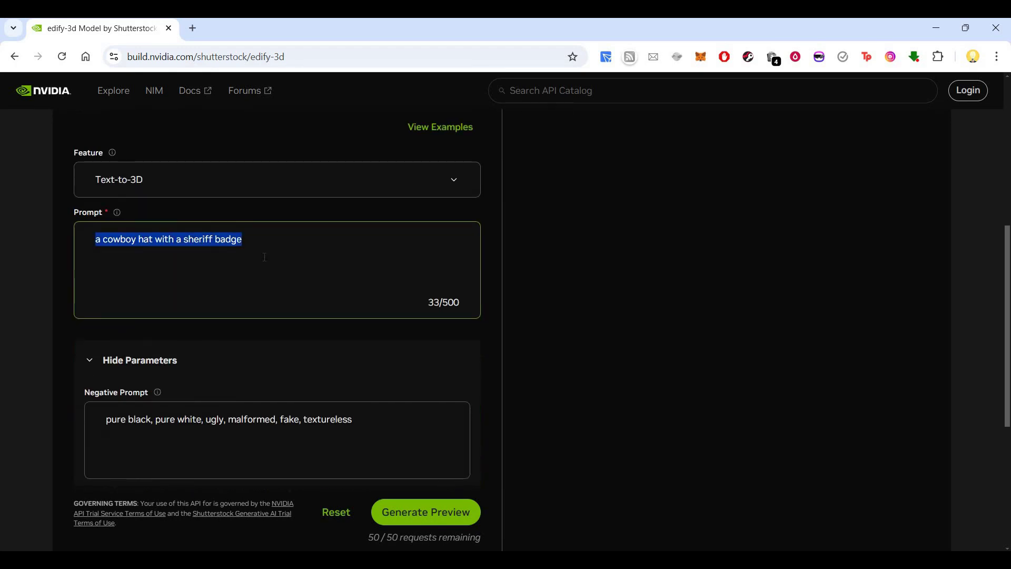
{"action": "type", "text": "A tesla cybertruck"}
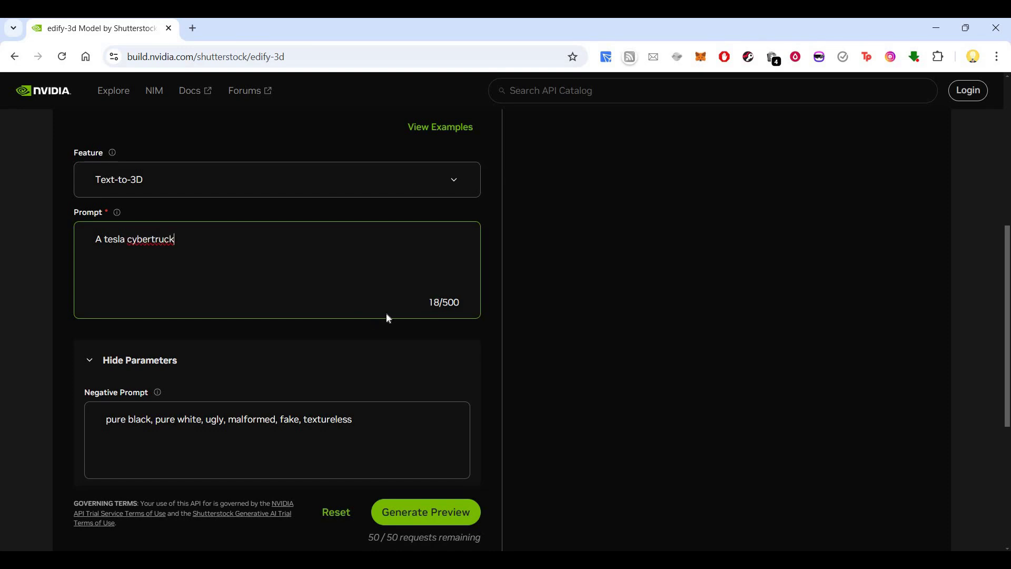
{"action": "scroll", "coordinate": [387, 316], "scroll_direction": "down", "scroll_amount": 2}
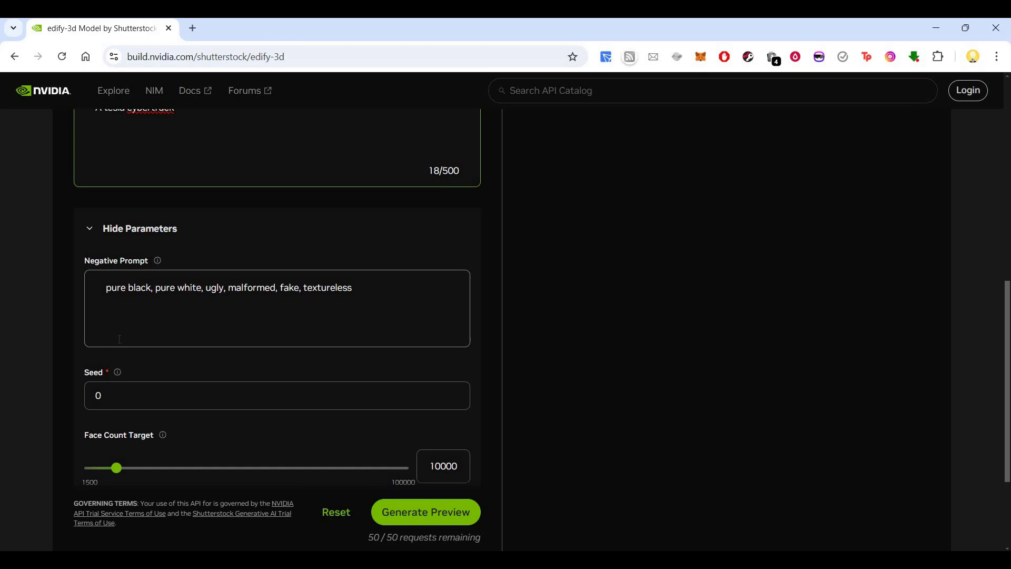
{"action": "scroll", "coordinate": [119, 339], "scroll_direction": "down", "scroll_amount": 1}
{"action": "left_click", "coordinate": [304, 325]}
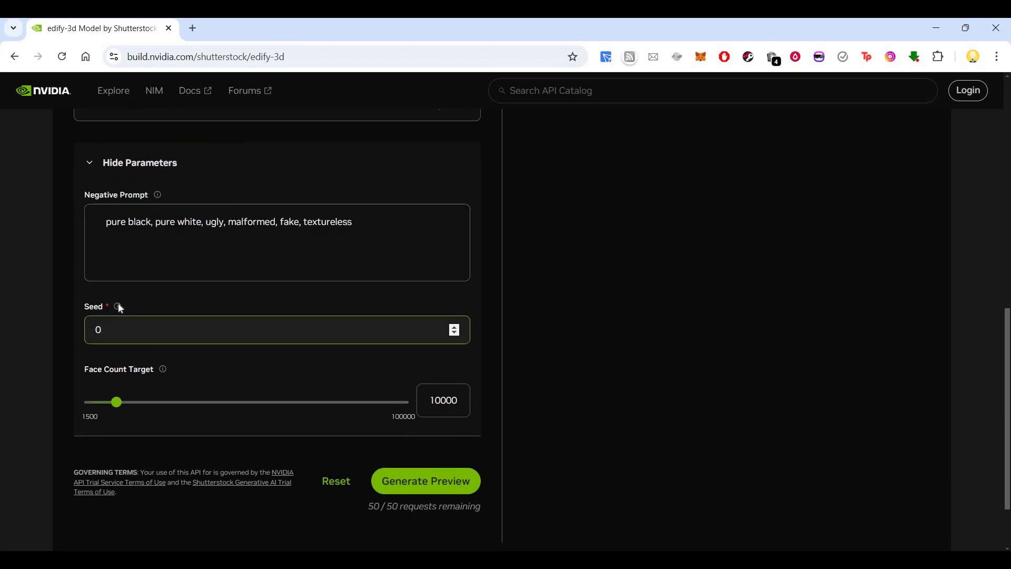
Generate a preview from 'A tesla cybertruck', which returns a guardrail error
{"action": "mouse_move", "coordinate": [119, 307]}
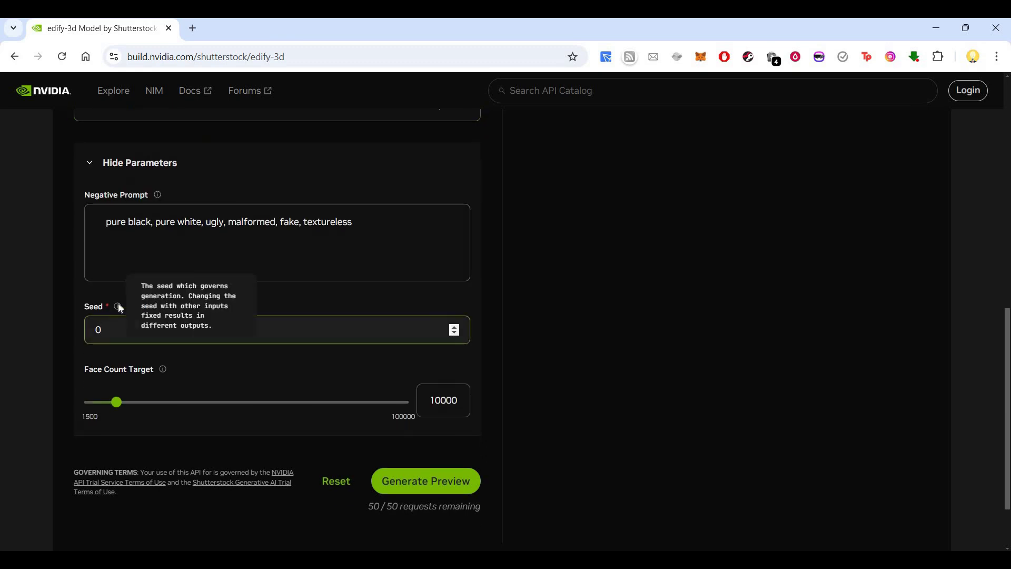
{"action": "left_click", "coordinate": [424, 481]}
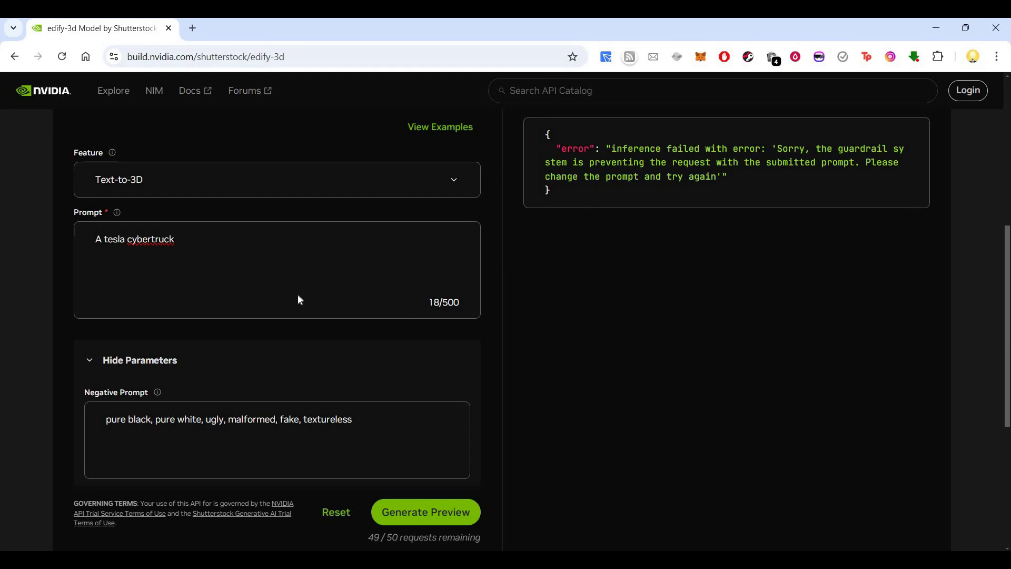
{"action": "scroll", "coordinate": [298, 295], "scroll_direction": "down", "scroll_amount": 4}
{"action": "scroll", "coordinate": [265, 362], "scroll_direction": "up", "scroll_amount": 3}
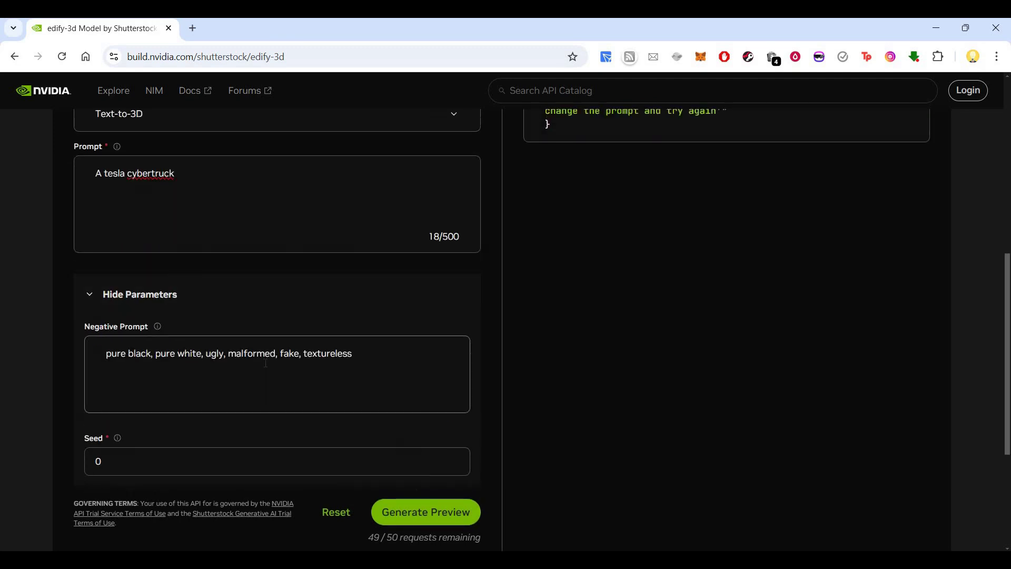
Delete all the negative prompt text
{"action": "triple_click", "coordinate": [266, 363]}
{"action": "key", "text": "BackSpace"}
{"action": "scroll", "coordinate": [149, 303], "scroll_direction": "up", "scroll_amount": 3}
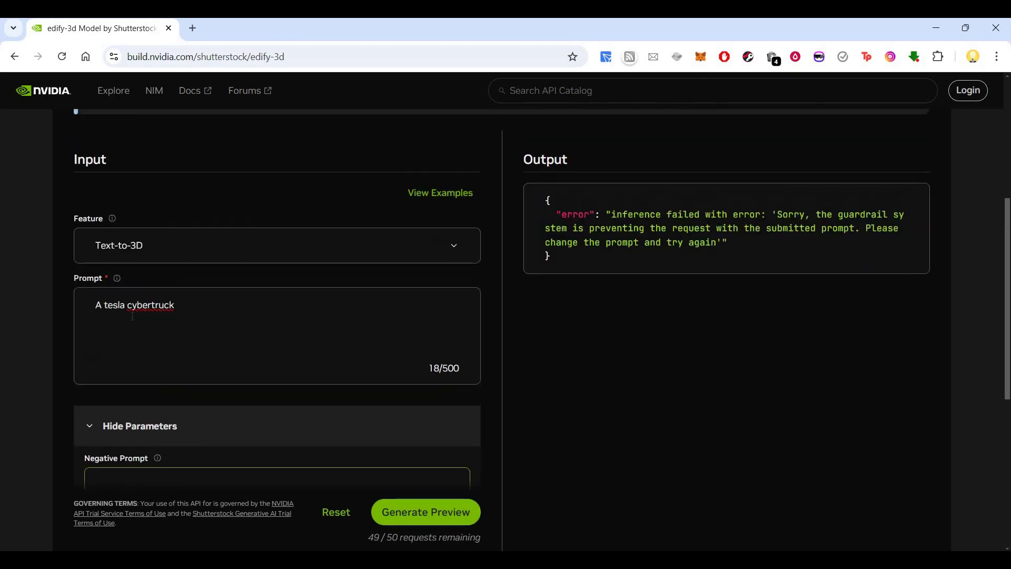
Reword the prompt to 'A tesla cyber truck vehicle' and generate a new preview
{"action": "left_click", "coordinate": [148, 305]}
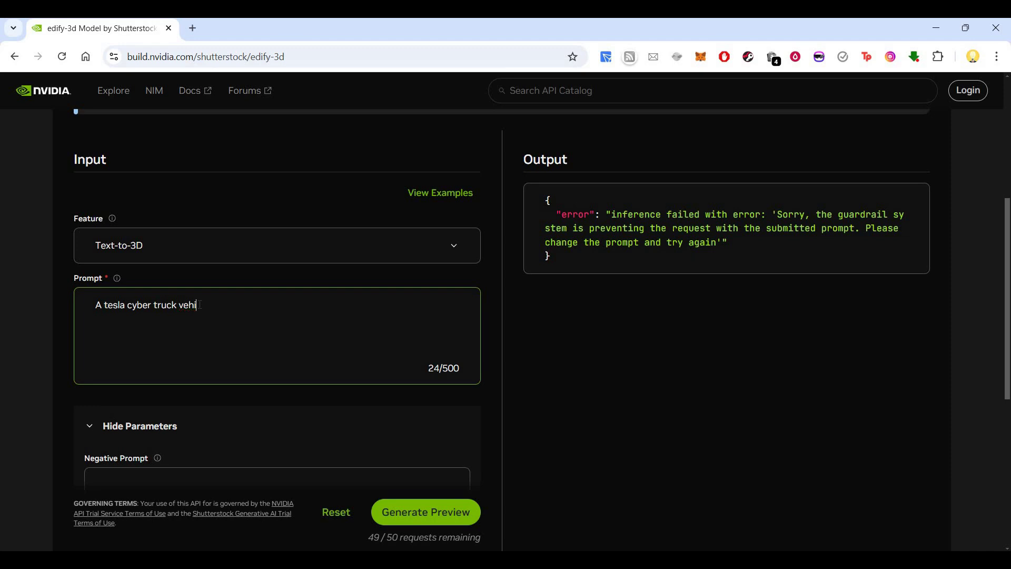
{"action": "scroll", "coordinate": [235, 279], "scroll_direction": "down", "scroll_amount": 3}
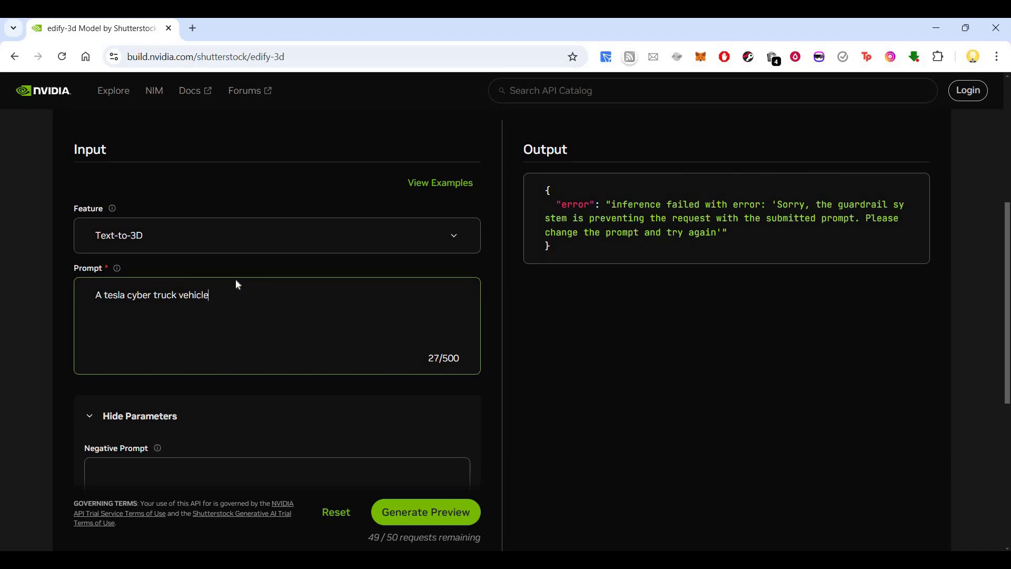
{"action": "scroll", "coordinate": [158, 305], "scroll_direction": "up", "scroll_amount": 1}
{"action": "scroll", "coordinate": [102, 330], "scroll_direction": "down", "scroll_amount": 3}
{"action": "scroll", "coordinate": [101, 330], "scroll_direction": "down", "scroll_amount": 1}
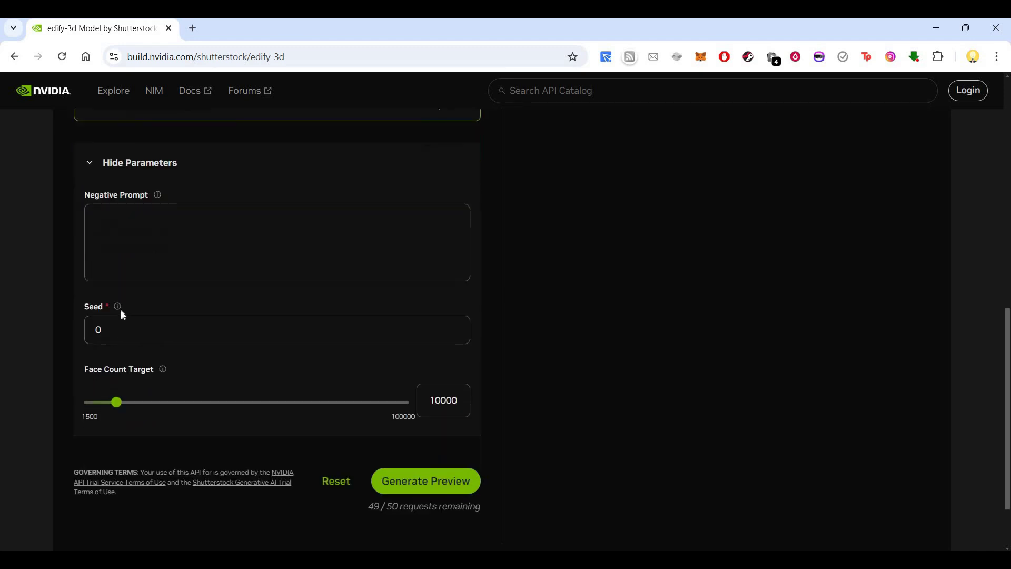
{"action": "mouse_move", "coordinate": [121, 309]}
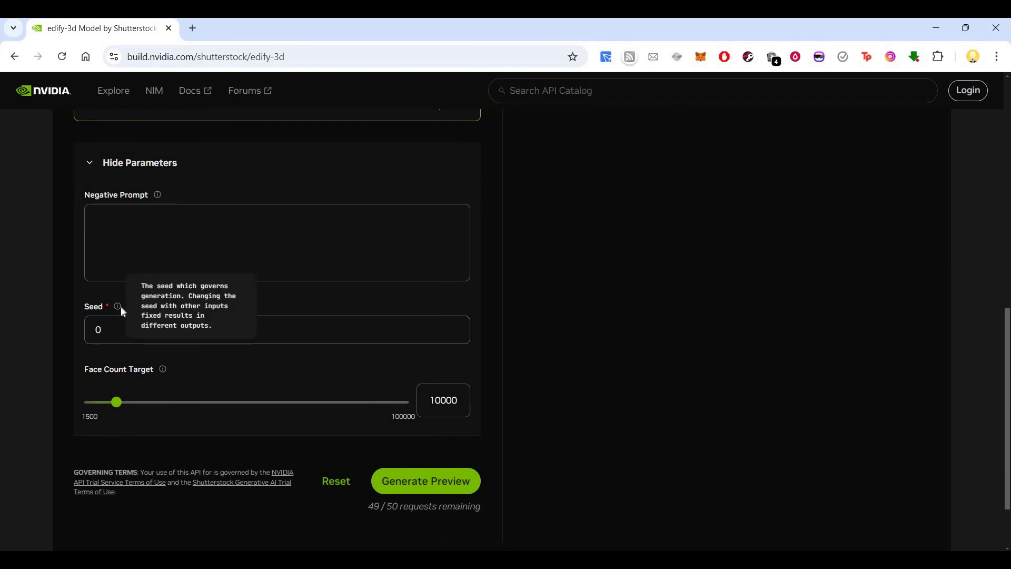
{"action": "left_click", "coordinate": [425, 489]}
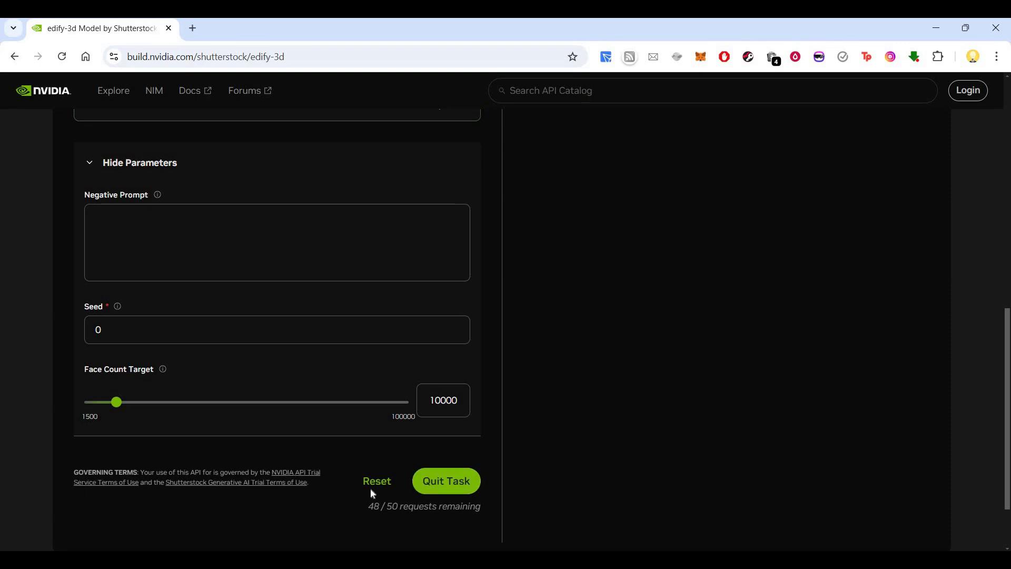
Wait for the 'A tesla cyber truck vehicle' request to end in a guardrail error
{"action": "scroll", "coordinate": [311, 349], "scroll_direction": "up", "scroll_amount": 10}
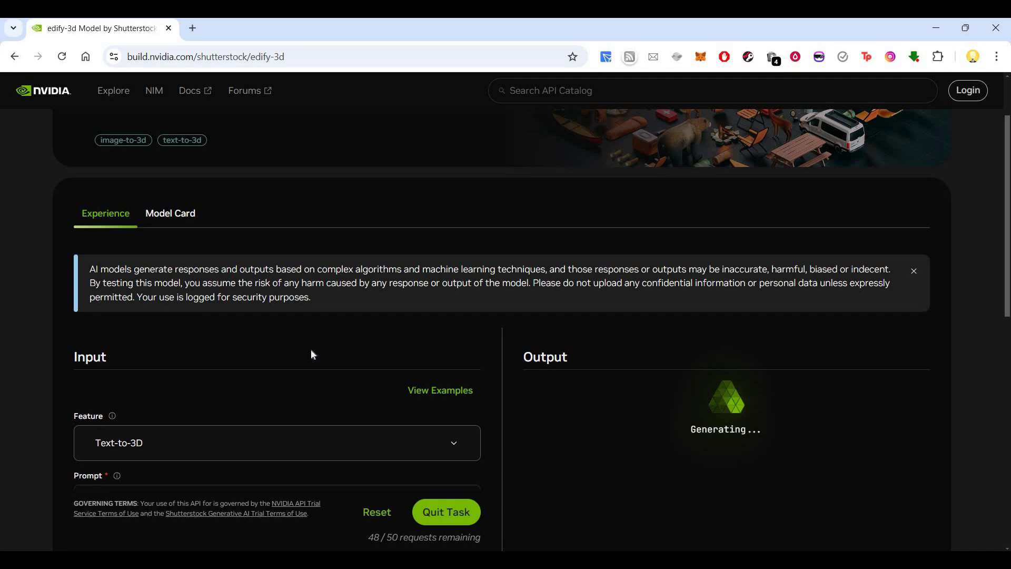
{"action": "scroll", "coordinate": [311, 350], "scroll_direction": "down", "scroll_amount": 1}
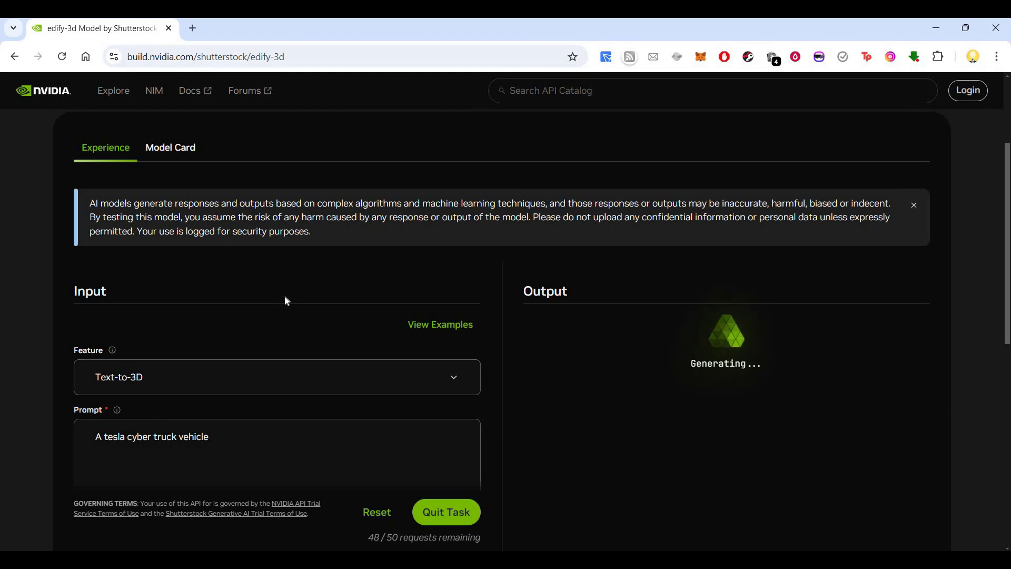
{"action": "scroll", "coordinate": [284, 297], "scroll_direction": "down", "scroll_amount": 1}
{"action": "scroll", "coordinate": [286, 301], "scroll_direction": "down", "scroll_amount": 1}
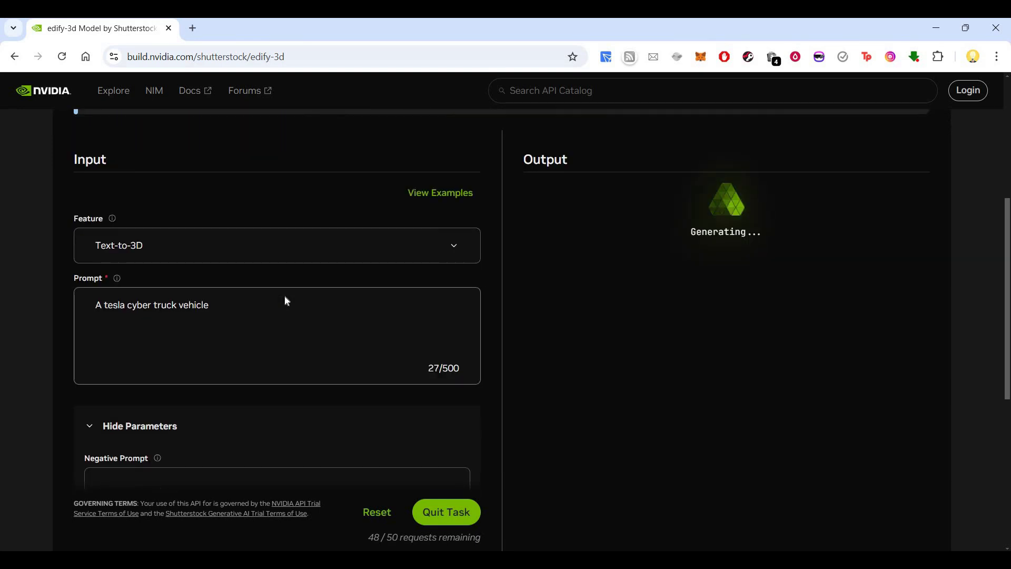
{"action": "scroll", "coordinate": [286, 302], "scroll_direction": "down", "scroll_amount": 1}
{"action": "scroll", "coordinate": [284, 298], "scroll_direction": "up", "scroll_amount": 5}
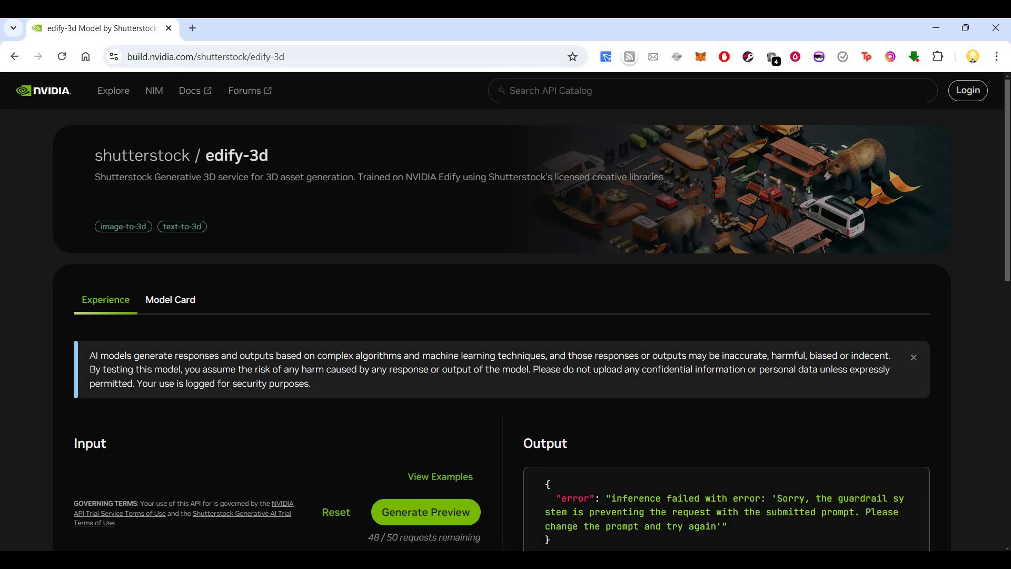
{"action": "scroll", "coordinate": [294, 371], "scroll_direction": "down", "scroll_amount": 1}
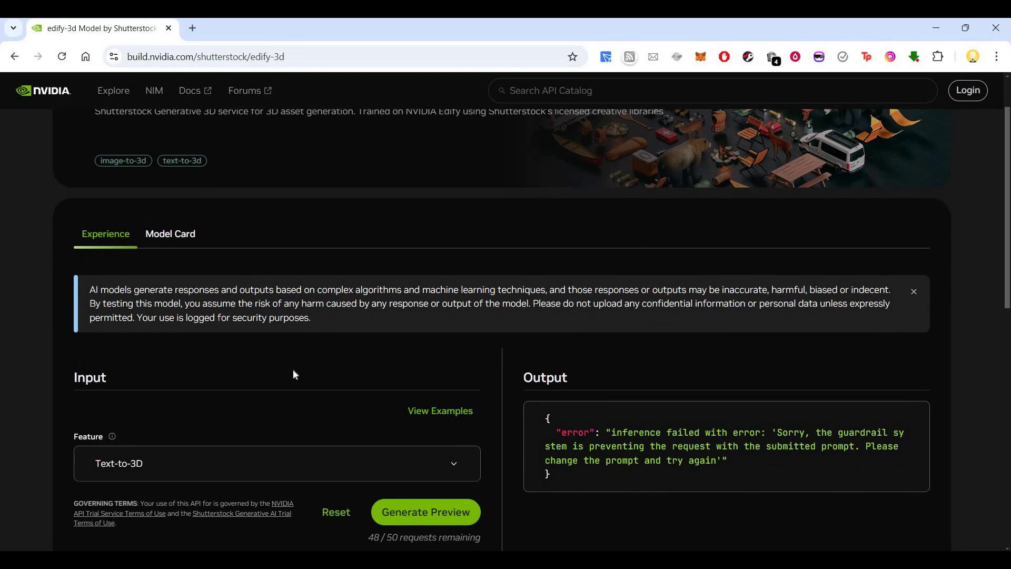
{"action": "scroll", "coordinate": [293, 369], "scroll_direction": "down", "scroll_amount": 3}
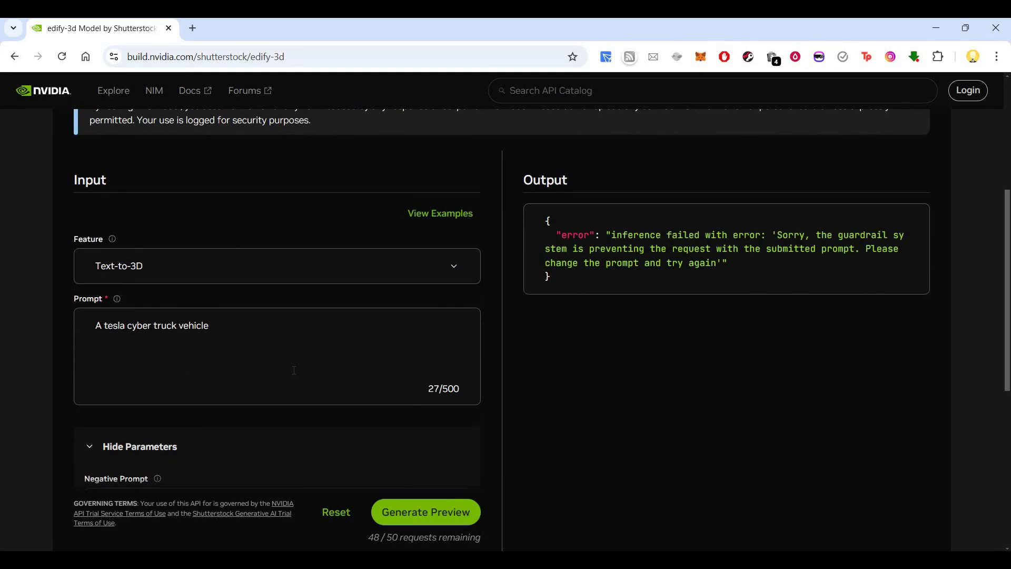
{"action": "scroll", "coordinate": [452, 292], "scroll_direction": "up", "scroll_amount": 1}
Browse the example prompts and pick 'a photo of an apple with a bite in it'
{"action": "left_click", "coordinate": [445, 279]}
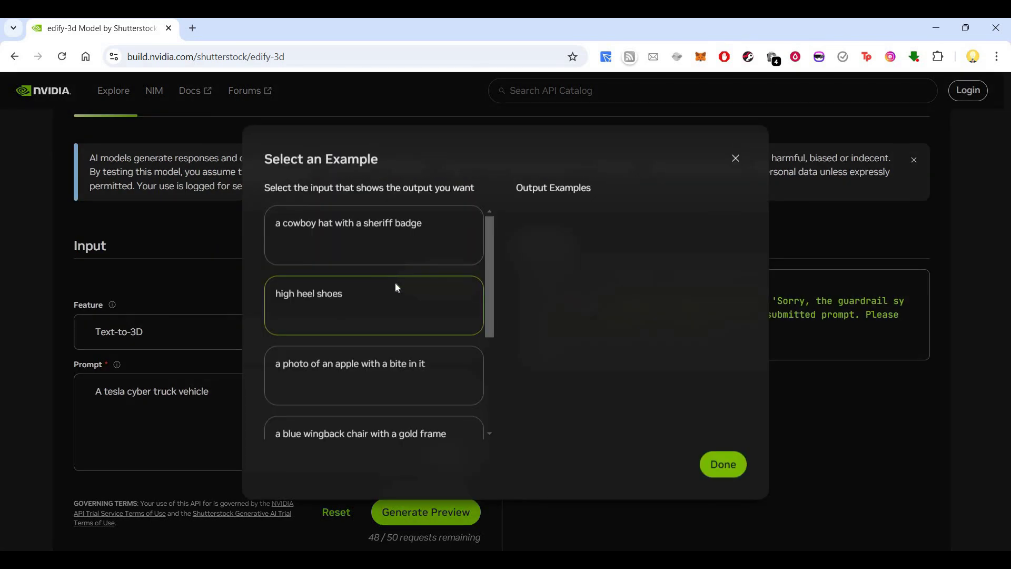
{"action": "left_click", "coordinate": [396, 291]}
{"action": "scroll", "coordinate": [397, 293], "scroll_direction": "down", "scroll_amount": 1}
{"action": "scroll", "coordinate": [397, 292], "scroll_direction": "down", "scroll_amount": 2}
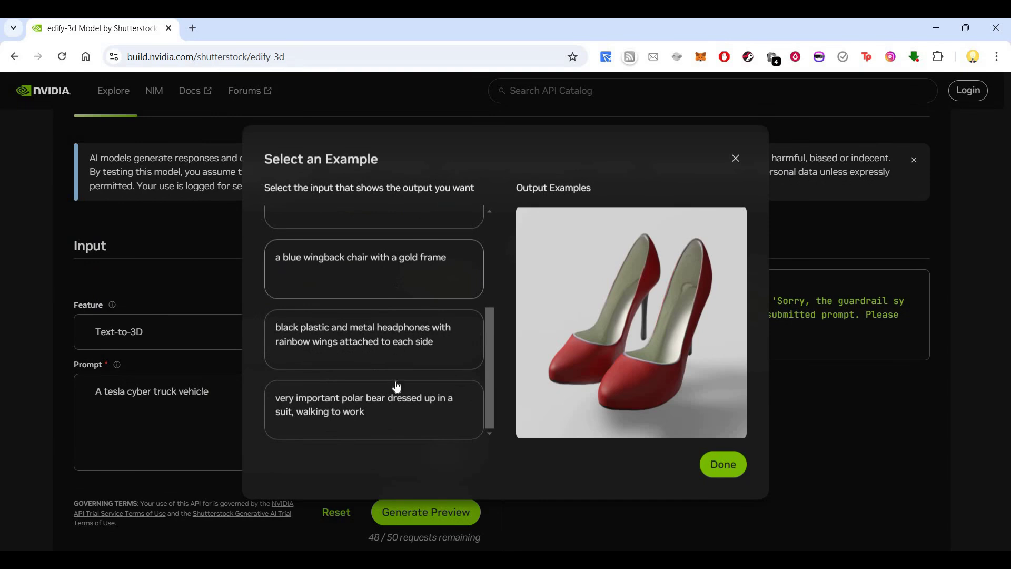
{"action": "scroll", "coordinate": [395, 369], "scroll_direction": "up", "scroll_amount": 2}
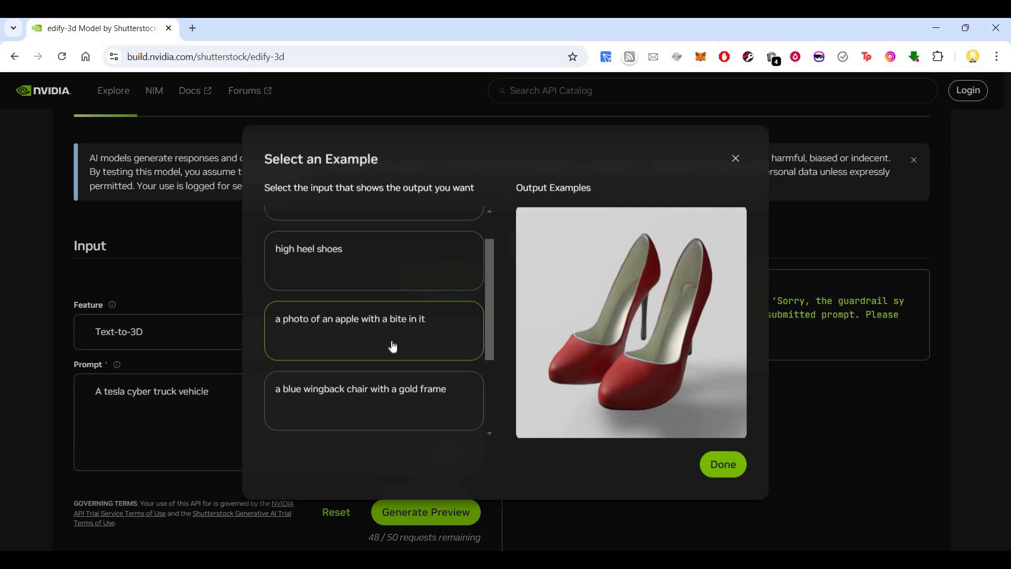
{"action": "scroll", "coordinate": [392, 335], "scroll_direction": "down", "scroll_amount": 1}
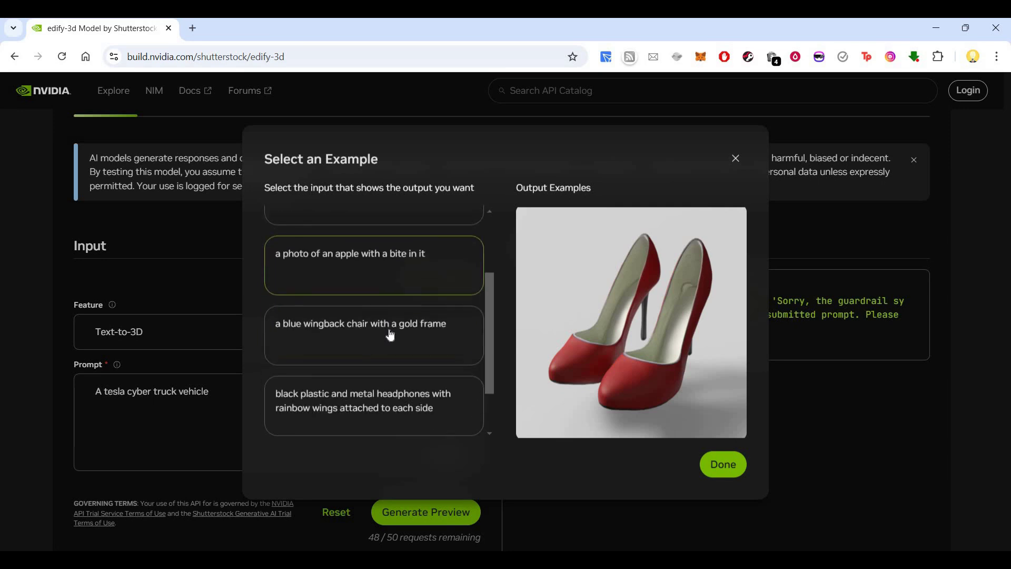
Load the apple example as the prompt
{"action": "left_click", "coordinate": [717, 464]}
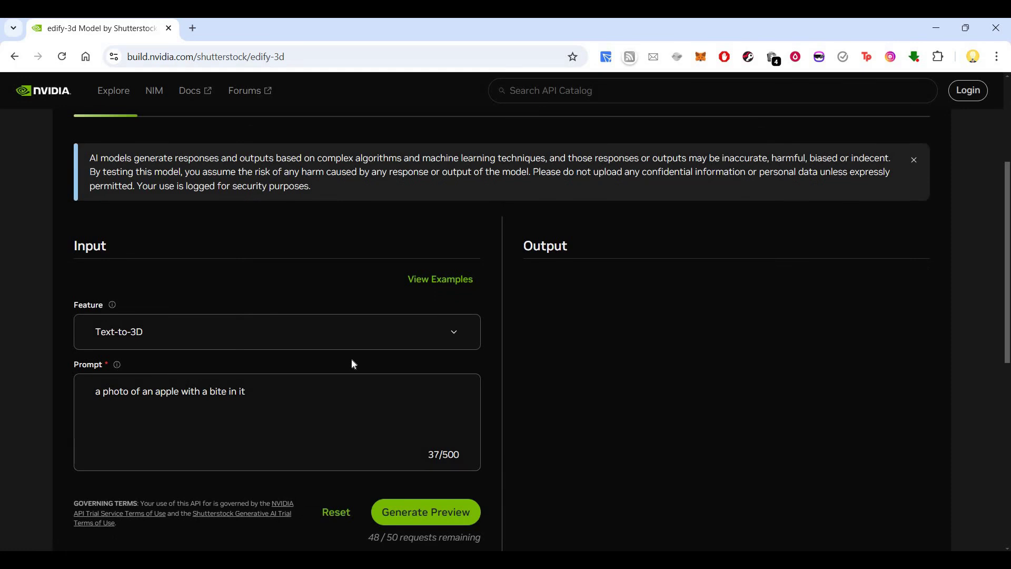
{"action": "scroll", "coordinate": [351, 363], "scroll_direction": "down", "scroll_amount": 3}
{"action": "scroll", "coordinate": [352, 364], "scroll_direction": "down", "scroll_amount": 2}
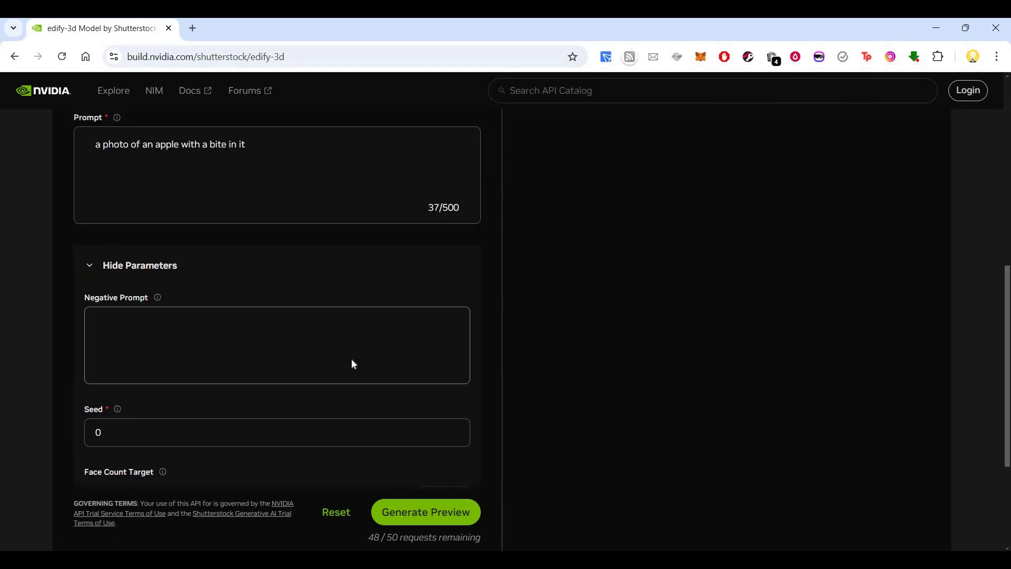
{"action": "scroll", "coordinate": [352, 363], "scroll_direction": "up", "scroll_amount": 5}
{"action": "scroll", "coordinate": [395, 453], "scroll_direction": "down", "scroll_amount": 2}
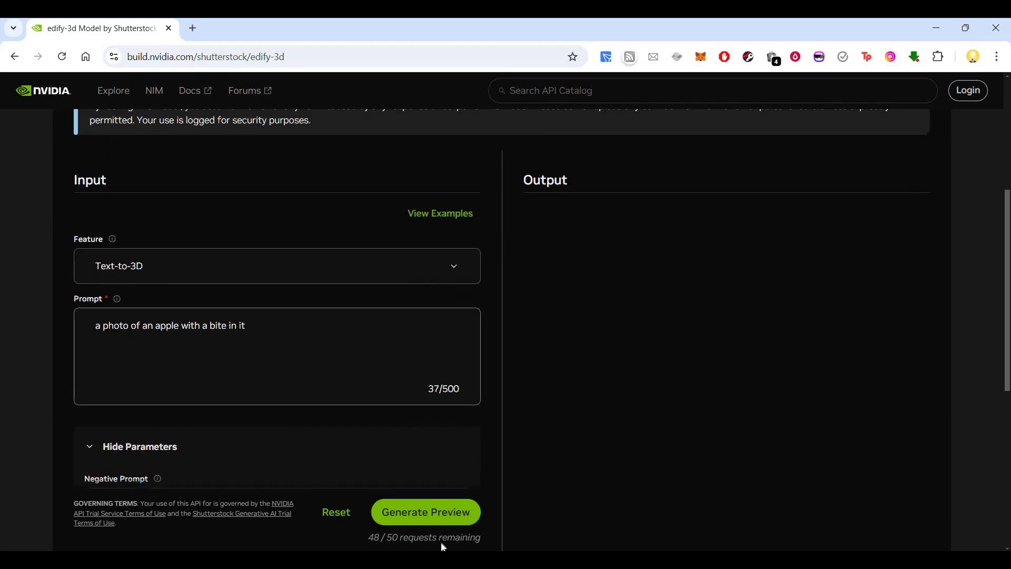
{"action": "scroll", "coordinate": [441, 546], "scroll_direction": "down", "scroll_amount": 2}
Generate a preview from the apple prompt and wait for the turning apple to appear
{"action": "left_click", "coordinate": [426, 512]}
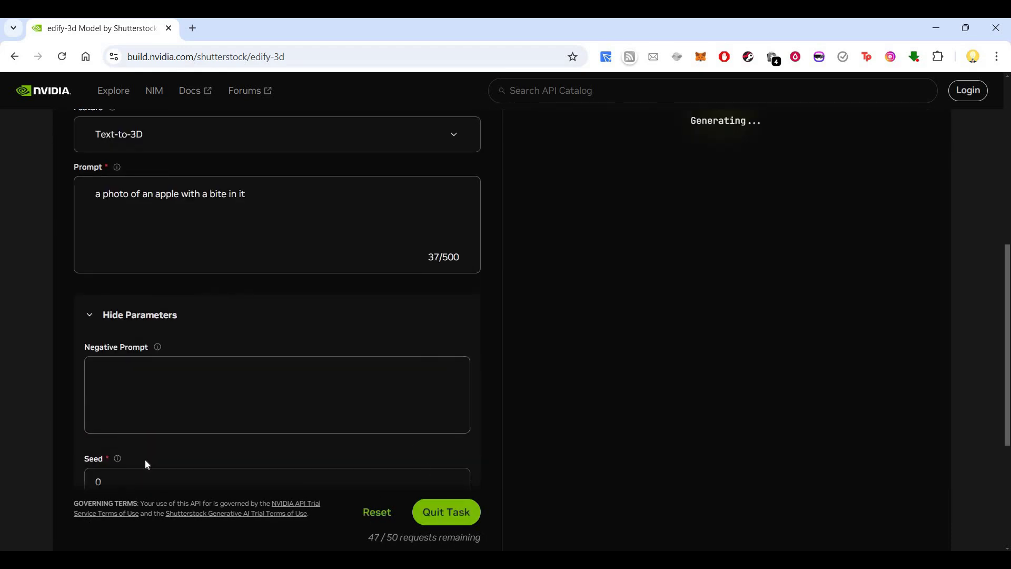
{"action": "scroll", "coordinate": [142, 458], "scroll_direction": "up", "scroll_amount": 3}
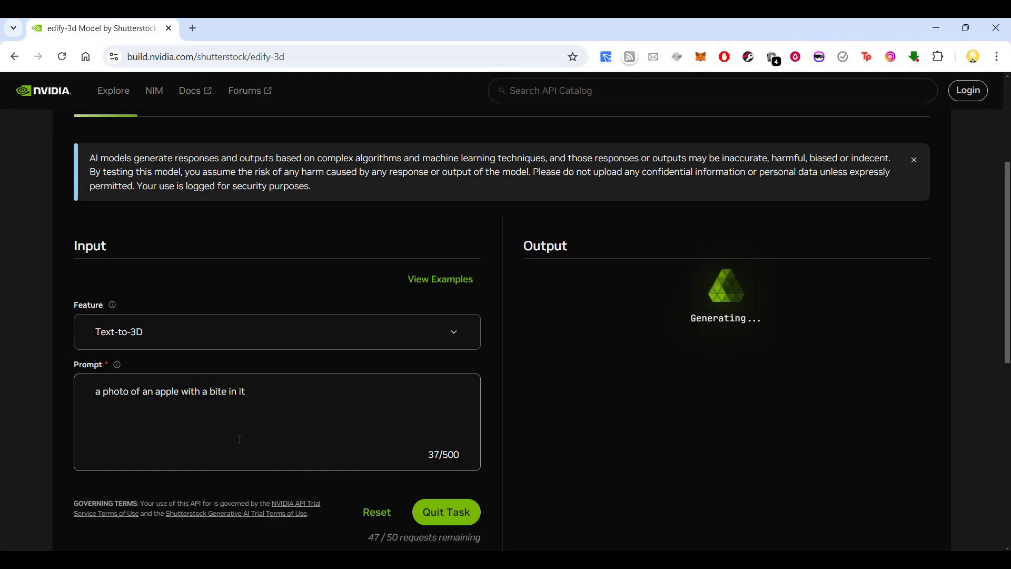
{"action": "scroll", "coordinate": [240, 442], "scroll_direction": "down", "scroll_amount": 1}
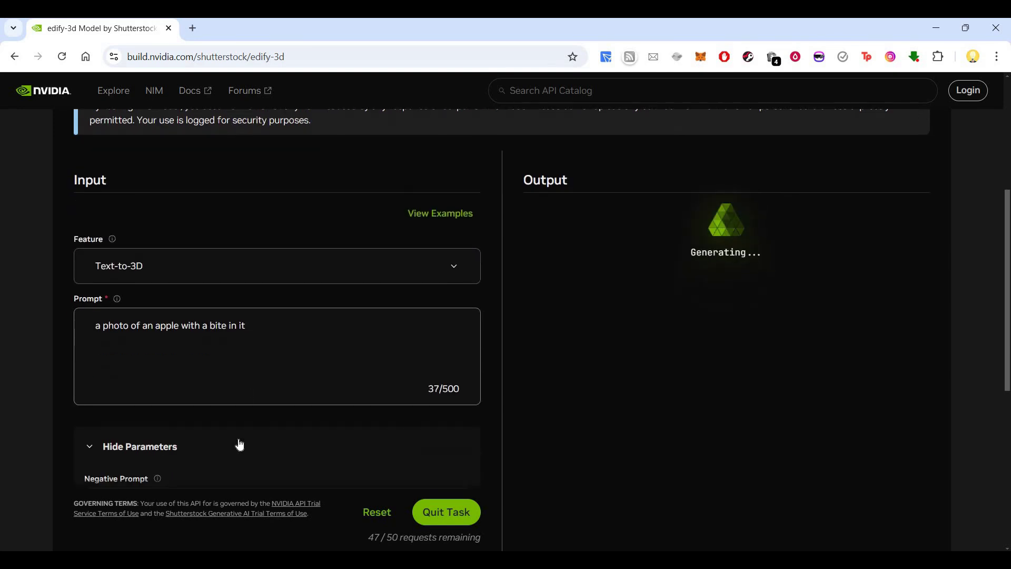
{"action": "scroll", "coordinate": [240, 445], "scroll_direction": "down", "scroll_amount": 1}
{"action": "scroll", "coordinate": [240, 443], "scroll_direction": "down", "scroll_amount": 1}
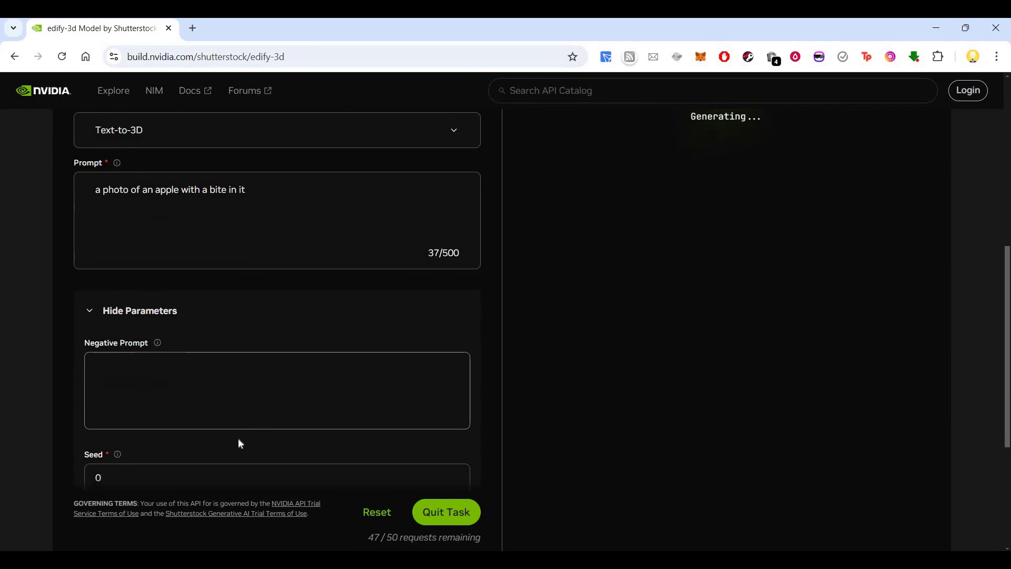
{"action": "scroll", "coordinate": [240, 443], "scroll_direction": "down", "scroll_amount": 1}
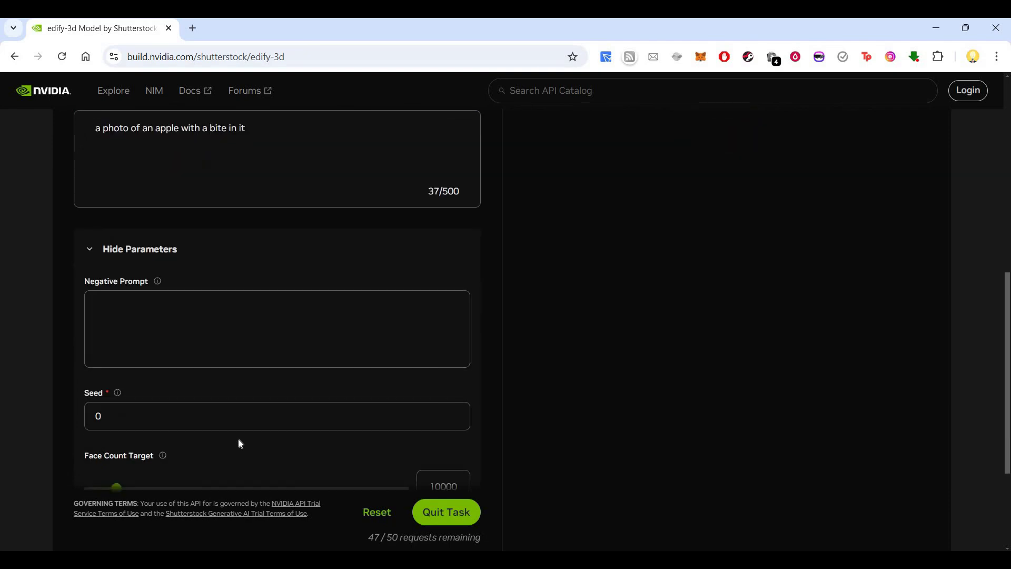
{"action": "scroll", "coordinate": [238, 443], "scroll_direction": "up", "scroll_amount": 4}
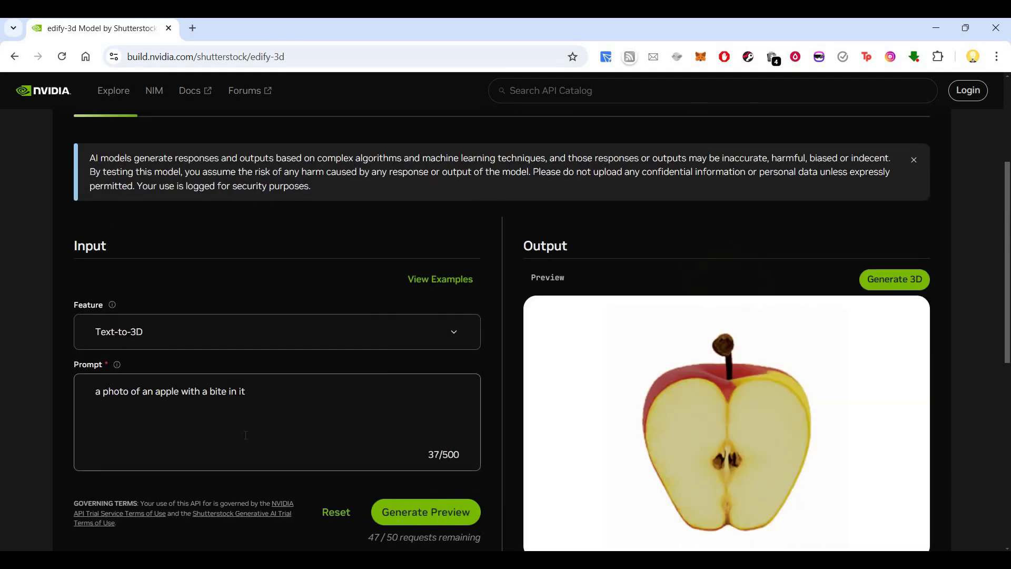
{"action": "scroll", "coordinate": [737, 337], "scroll_direction": "down", "scroll_amount": 2}
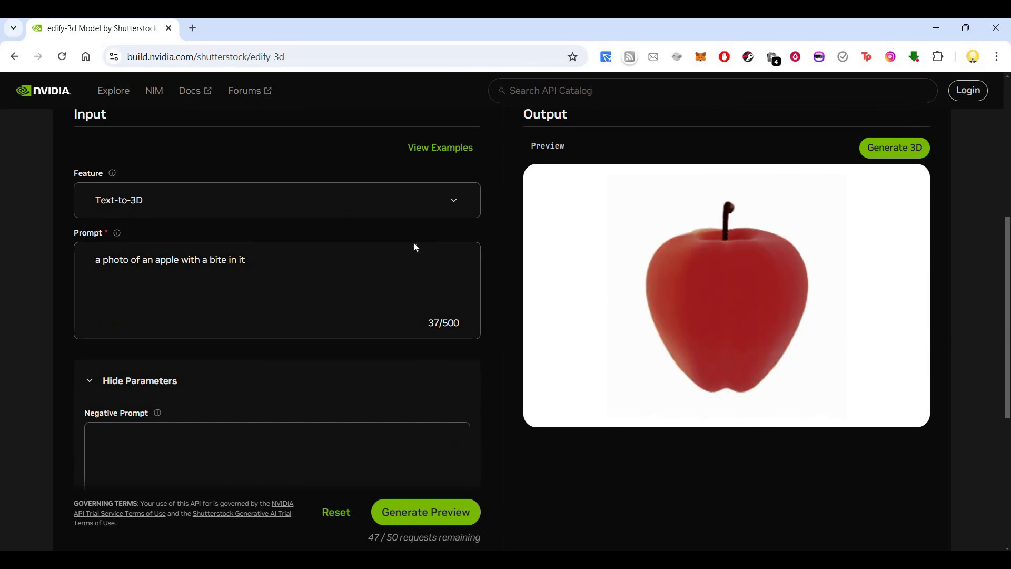
{"action": "scroll", "coordinate": [432, 293], "scroll_direction": "up", "scroll_amount": 1}
{"action": "scroll", "coordinate": [432, 293], "scroll_direction": "up", "scroll_amount": 1}
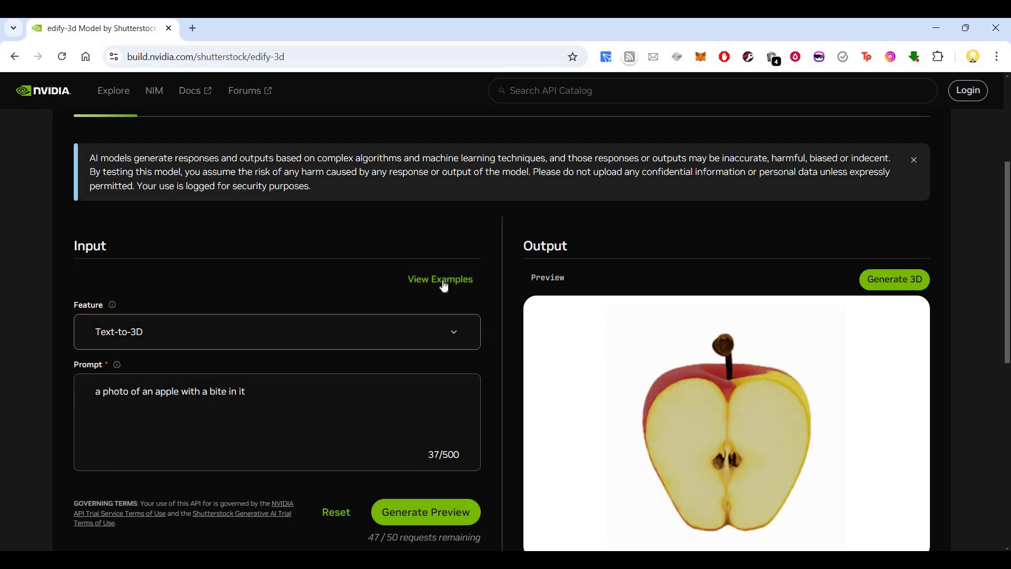
Switch the Feature to Image-to-3D and browse the example input images
{"action": "left_click", "coordinate": [380, 332]}
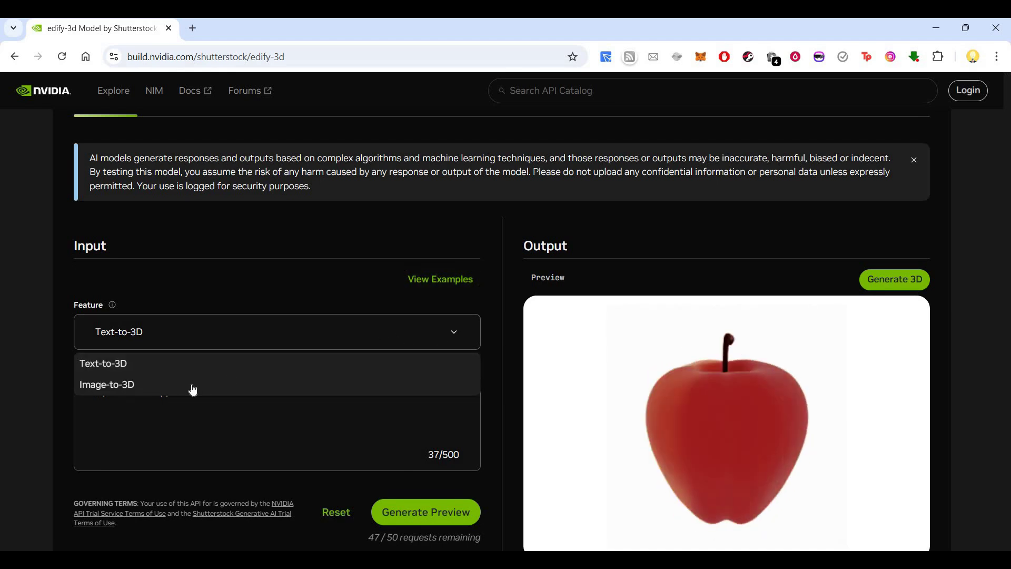
{"action": "key", "text": "Return"}
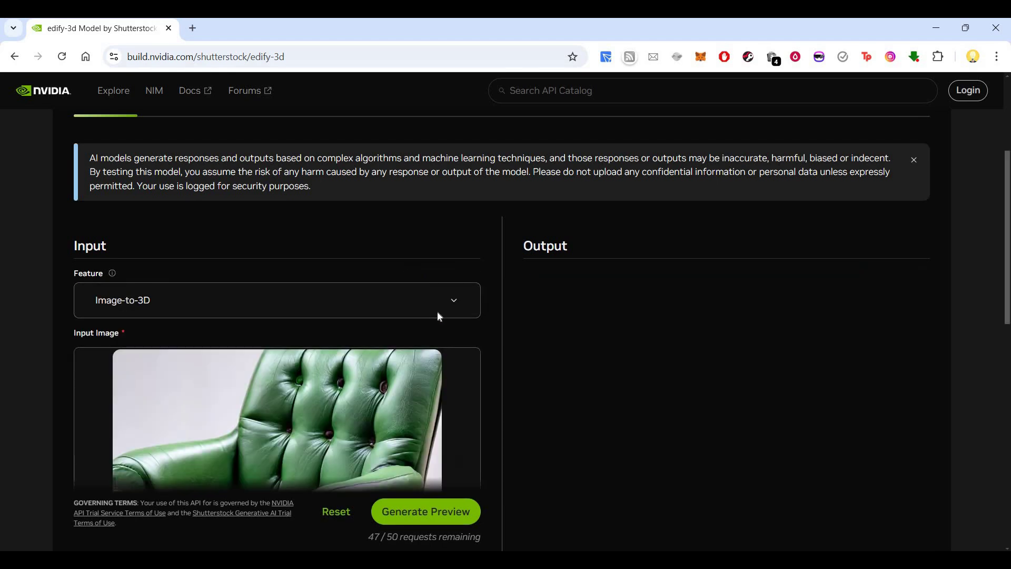
{"action": "scroll", "coordinate": [439, 327], "scroll_direction": "down", "scroll_amount": 4}
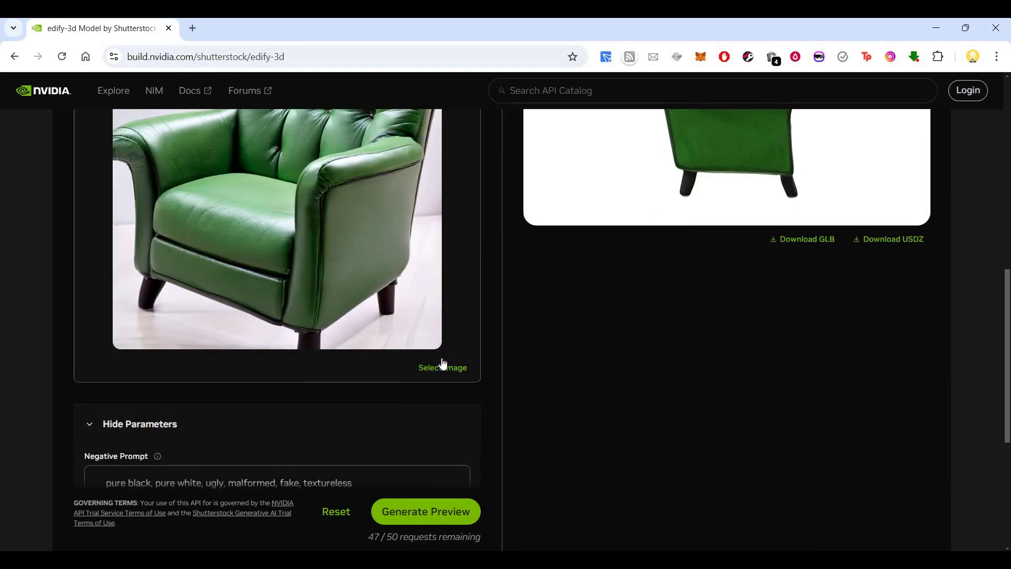
{"action": "left_click", "coordinate": [442, 367]}
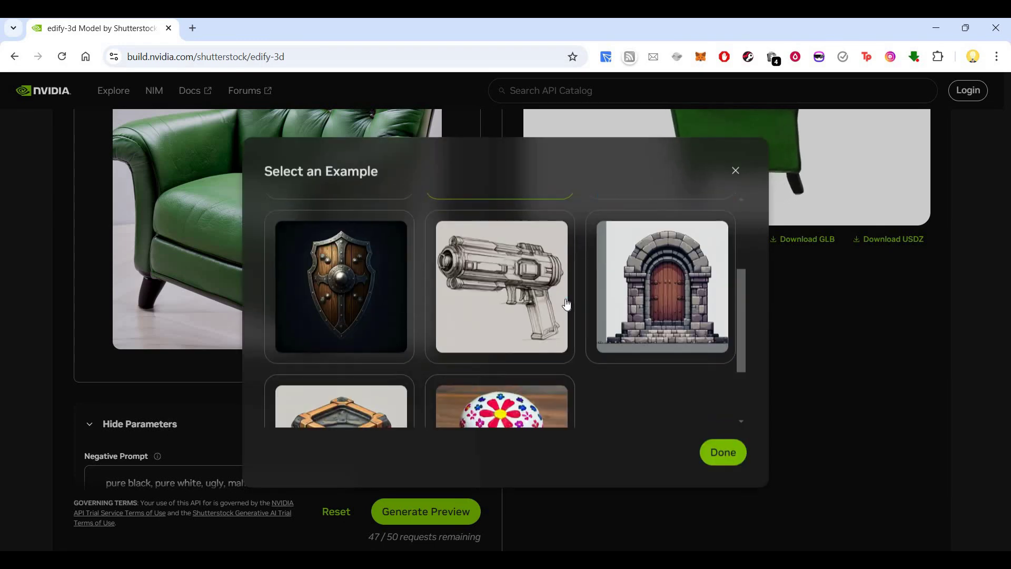
{"action": "scroll", "coordinate": [564, 303], "scroll_direction": "down", "scroll_amount": 1}
{"action": "scroll", "coordinate": [564, 303], "scroll_direction": "up", "scroll_amount": 4}
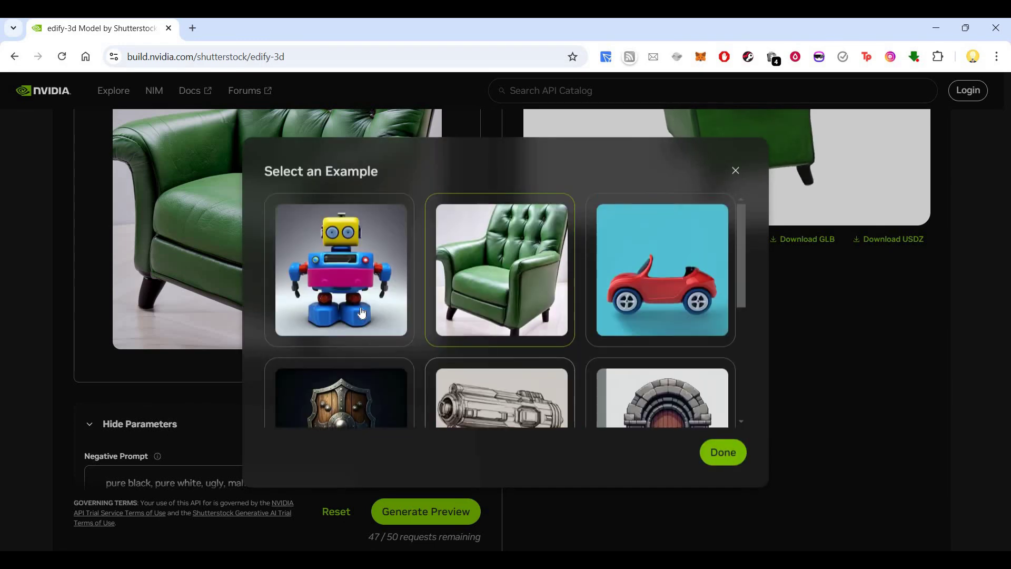
{"action": "left_click", "coordinate": [723, 452]}
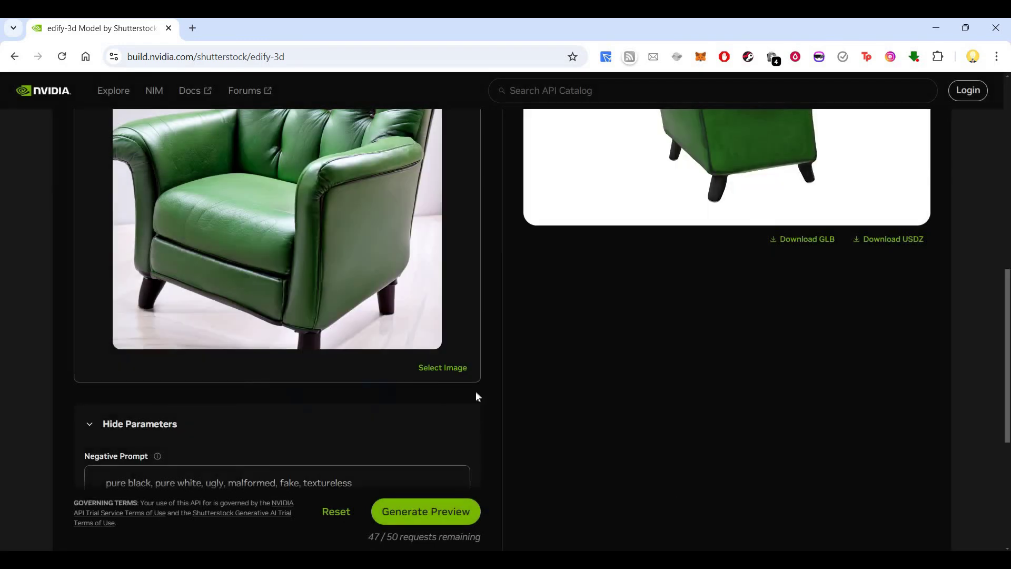
Review the parameters: the negative prompt and a face count target of 10000
{"action": "scroll", "coordinate": [435, 392], "scroll_direction": "up", "scroll_amount": 4}
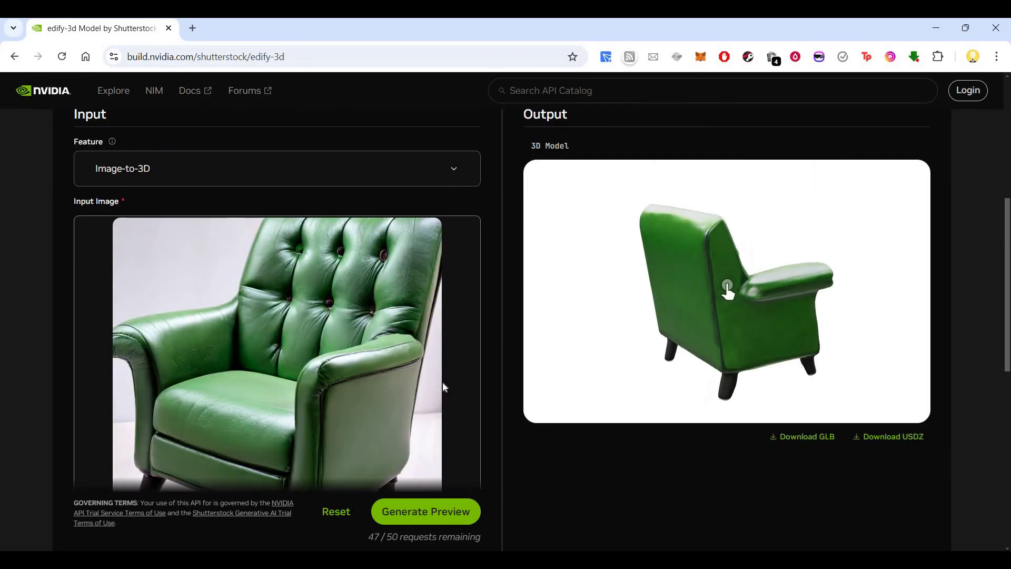
{"action": "scroll", "coordinate": [443, 377], "scroll_direction": "down", "scroll_amount": 6}
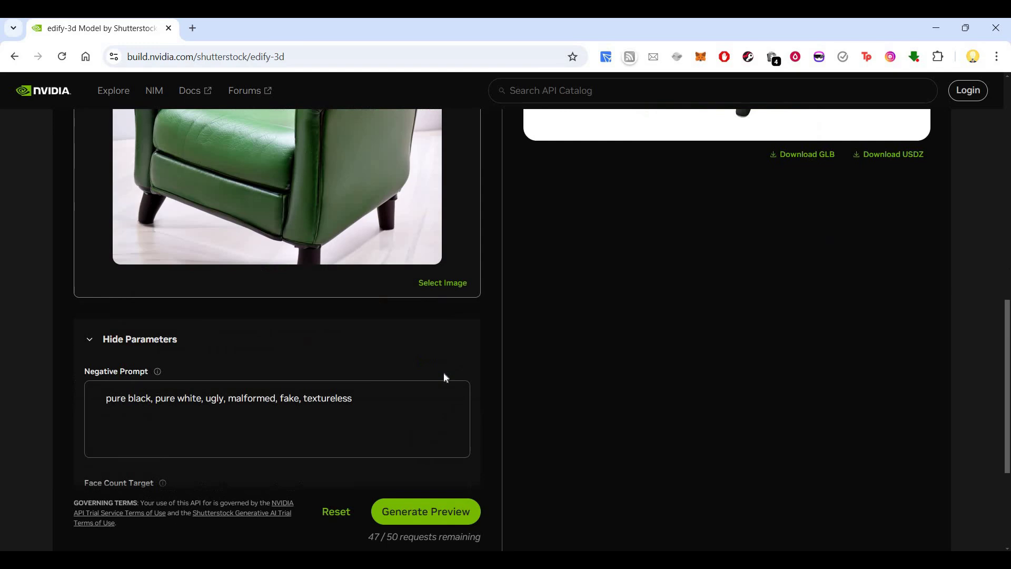
{"action": "scroll", "coordinate": [443, 377], "scroll_direction": "down", "scroll_amount": 2}
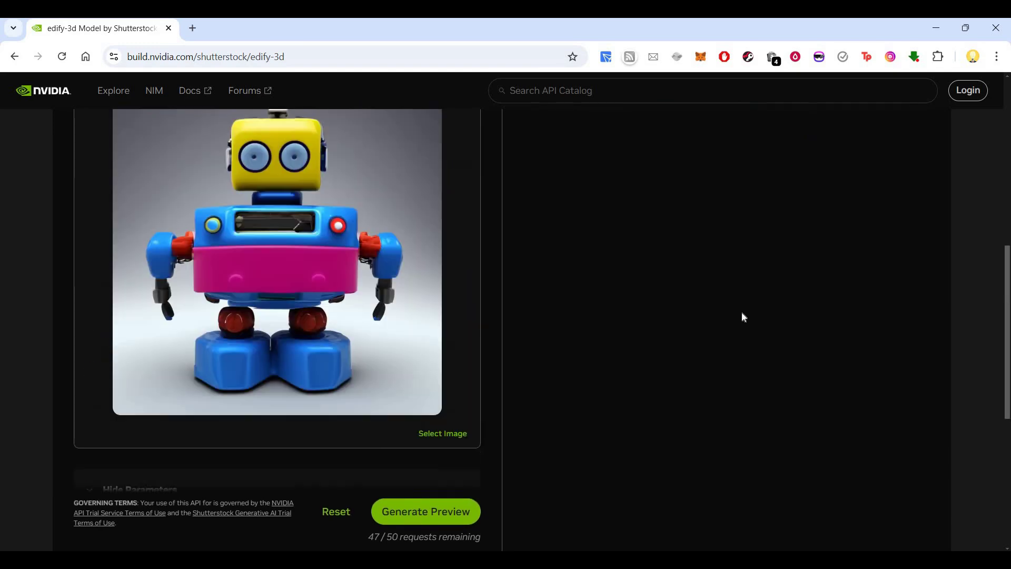
{"action": "scroll", "coordinate": [743, 317], "scroll_direction": "up", "scroll_amount": 4}
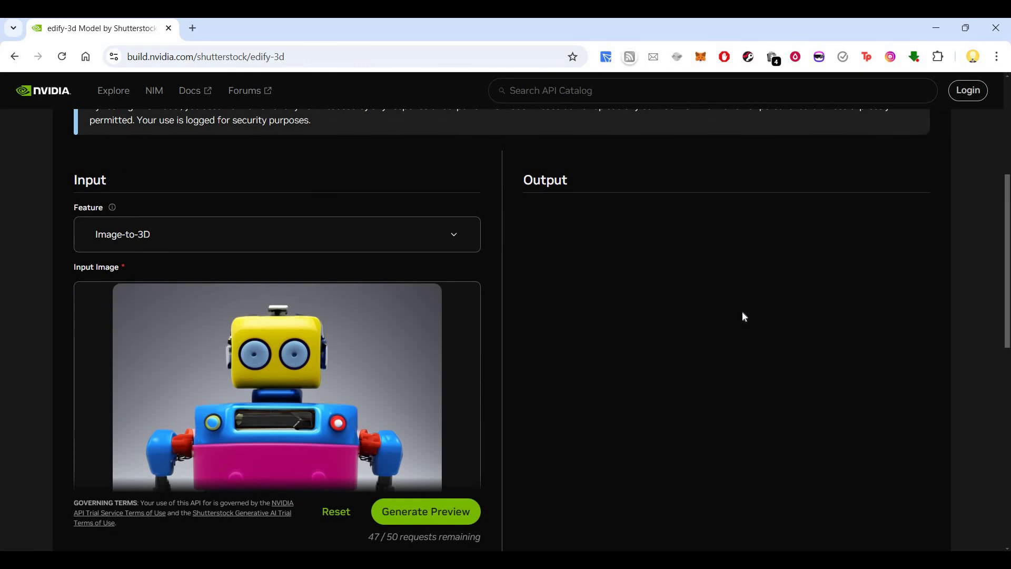
{"action": "scroll", "coordinate": [742, 316], "scroll_direction": "down", "scroll_amount": 10}
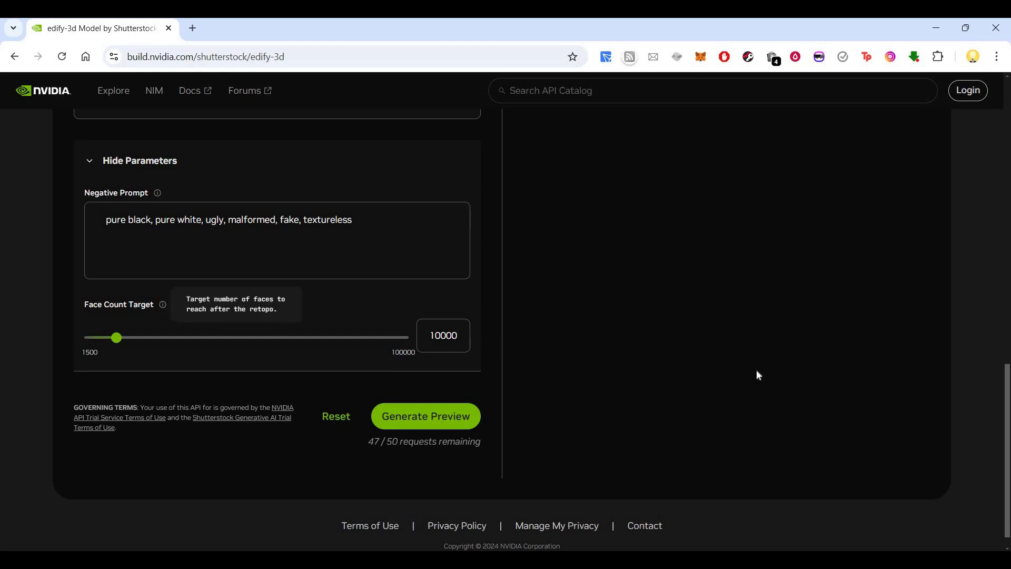
{"action": "scroll", "coordinate": [756, 369], "scroll_direction": "up", "scroll_amount": 10}
{"action": "scroll", "coordinate": [427, 513], "scroll_direction": "down", "scroll_amount": 6}
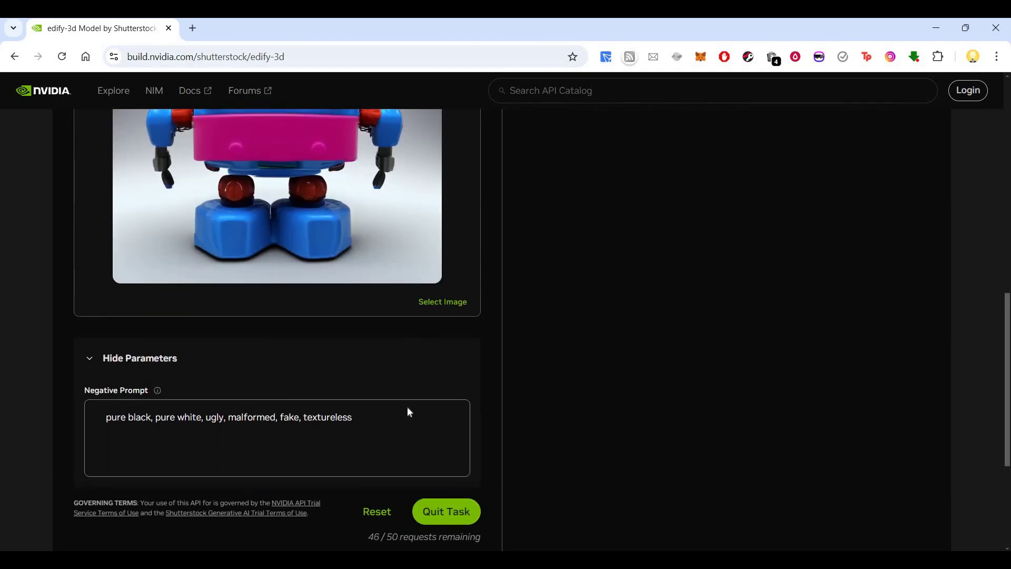
Wait for the toy robot's rotating preview to appear in the Output panel
{"action": "scroll", "coordinate": [408, 412], "scroll_direction": "up", "scroll_amount": 6}
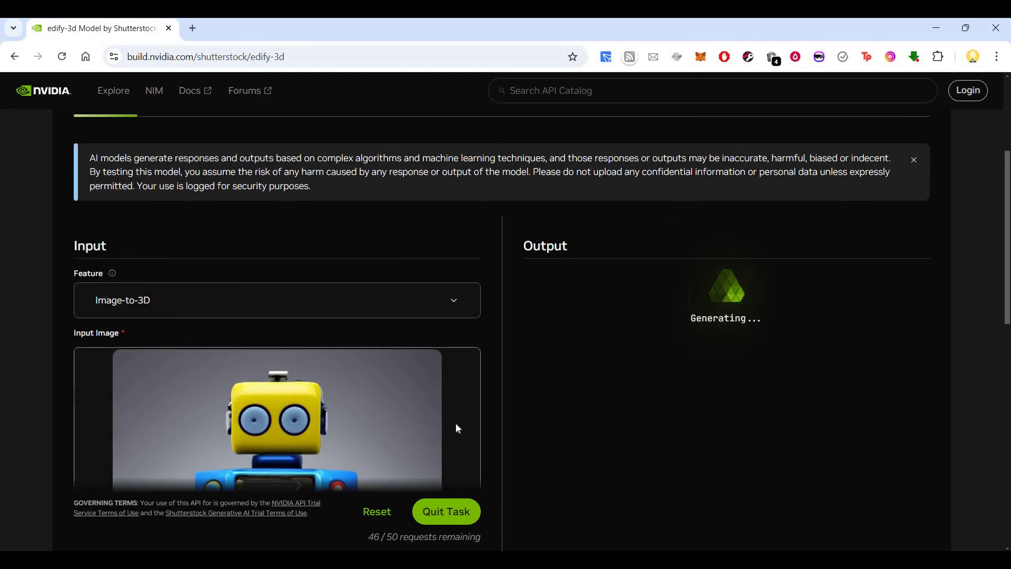
{"action": "scroll", "coordinate": [456, 427], "scroll_direction": "down", "scroll_amount": 4}
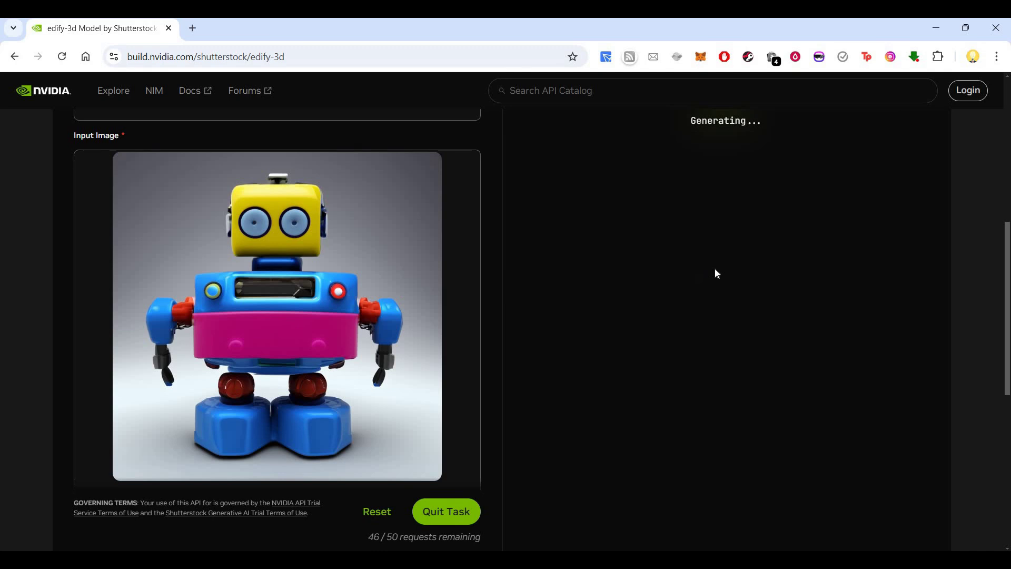
{"action": "scroll", "coordinate": [715, 268], "scroll_direction": "up", "scroll_amount": 4}
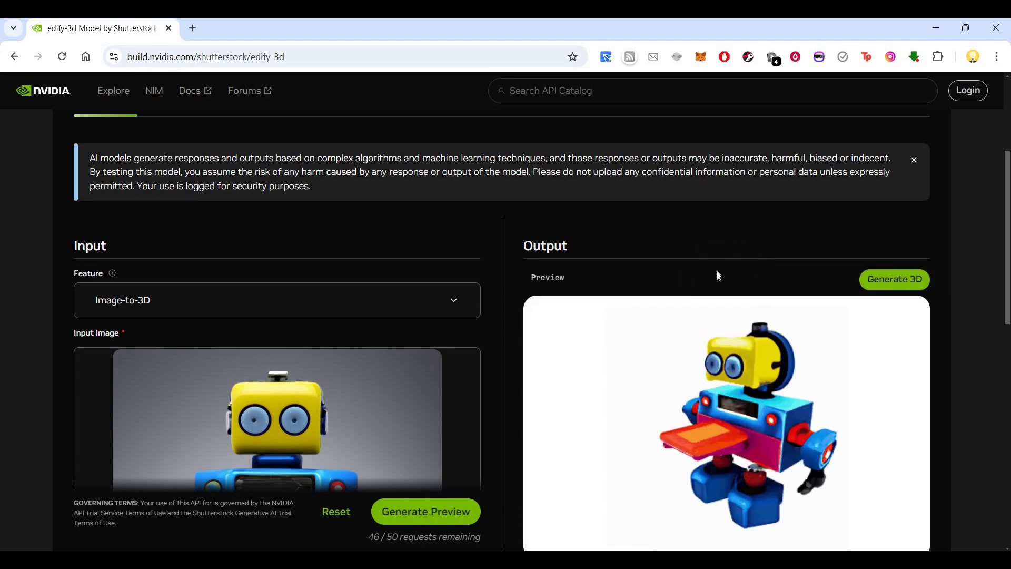
{"action": "scroll", "coordinate": [716, 276], "scroll_direction": "down", "scroll_amount": 1}
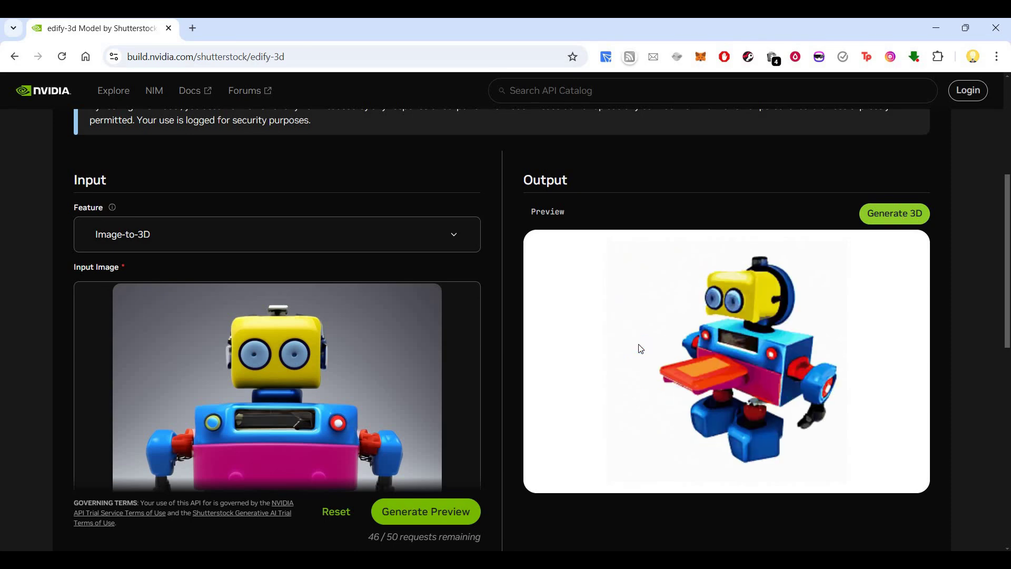
{"action": "scroll", "coordinate": [772, 282], "scroll_direction": "down", "scroll_amount": 1}
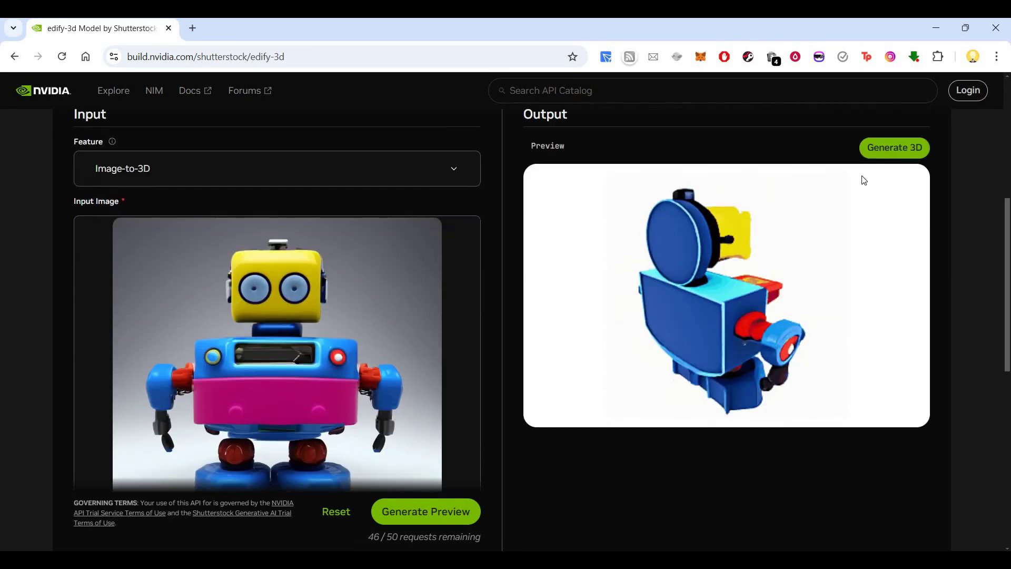
Generate the full 3D toy robot model from the preview, then select the page URL
{"action": "left_click", "coordinate": [880, 157]}
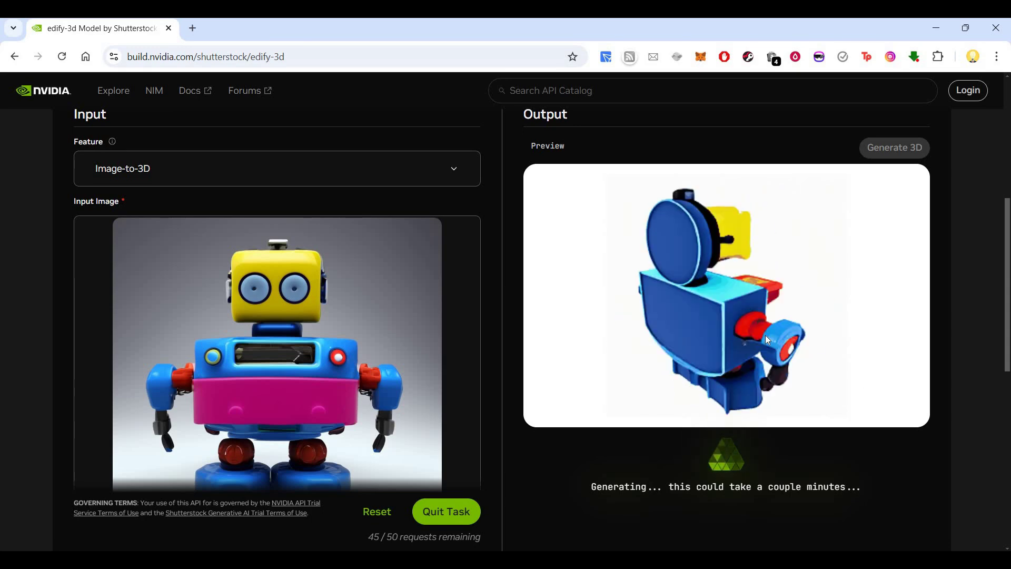
{"action": "scroll", "coordinate": [866, 342], "scroll_direction": "down", "scroll_amount": 4}
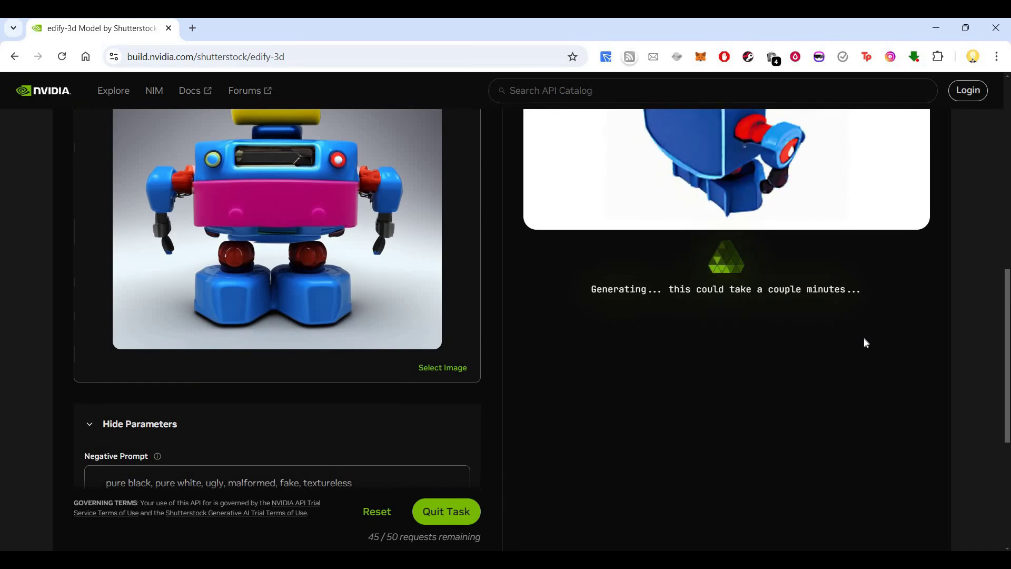
{"action": "scroll", "coordinate": [866, 343], "scroll_direction": "down", "scroll_amount": 3}
{"action": "scroll", "coordinate": [866, 342], "scroll_direction": "up", "scroll_amount": 5}
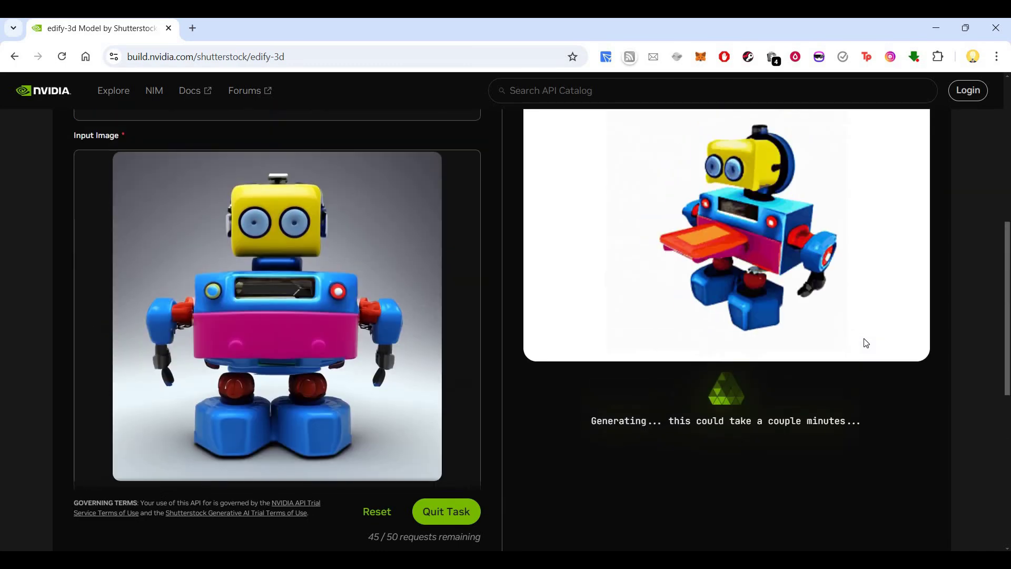
{"action": "scroll", "coordinate": [865, 343], "scroll_direction": "up", "scroll_amount": 4}
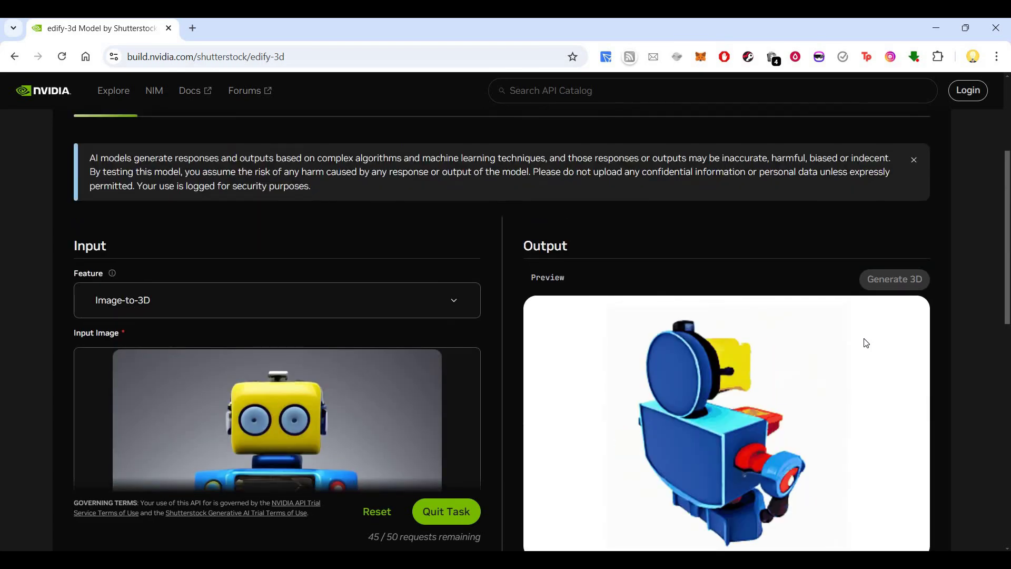
{"action": "scroll", "coordinate": [865, 343], "scroll_direction": "down", "scroll_amount": 3}
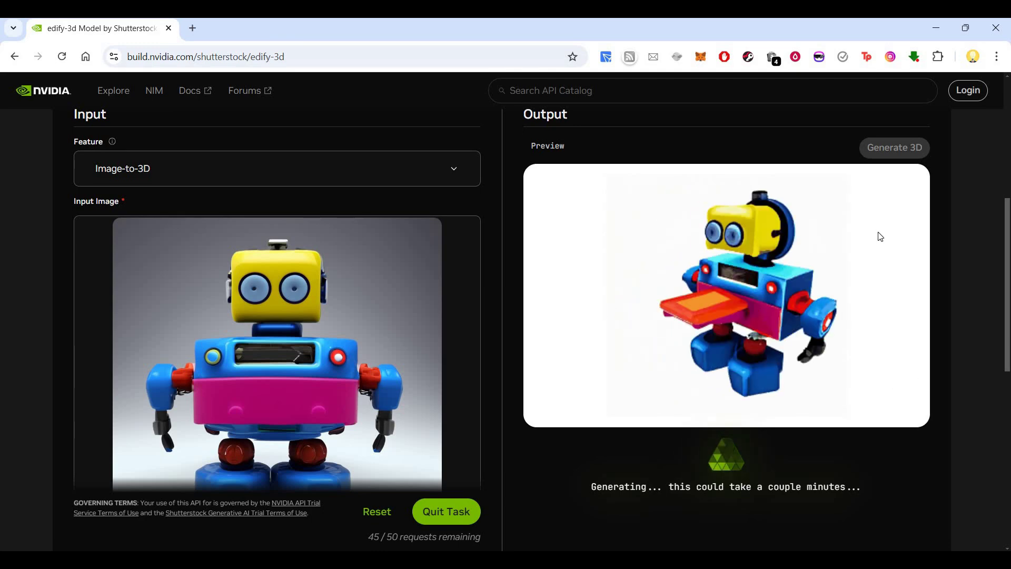
{"action": "scroll", "coordinate": [880, 236], "scroll_direction": "down", "scroll_amount": 10}
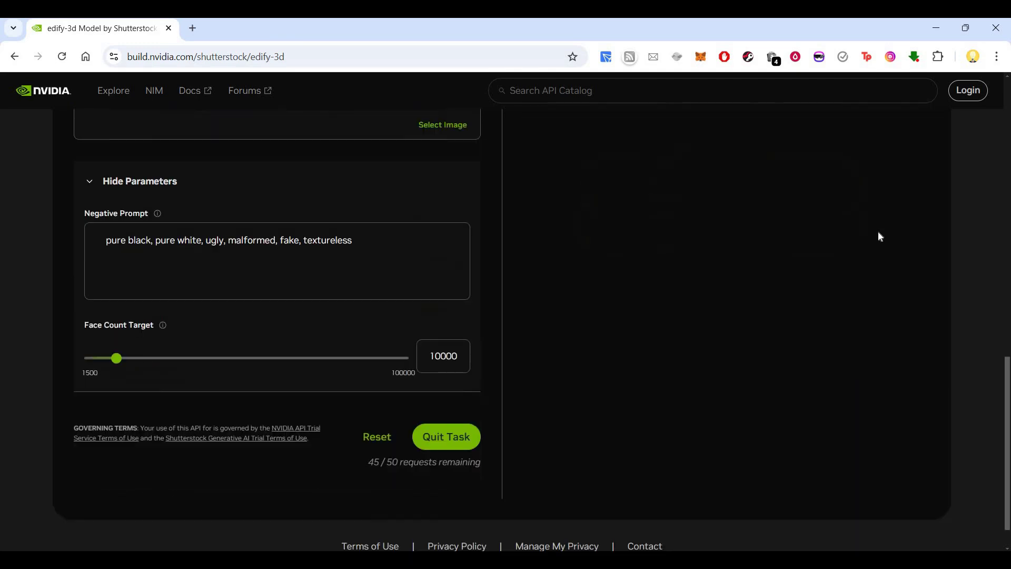
{"action": "scroll", "coordinate": [877, 230], "scroll_direction": "up", "scroll_amount": 7}
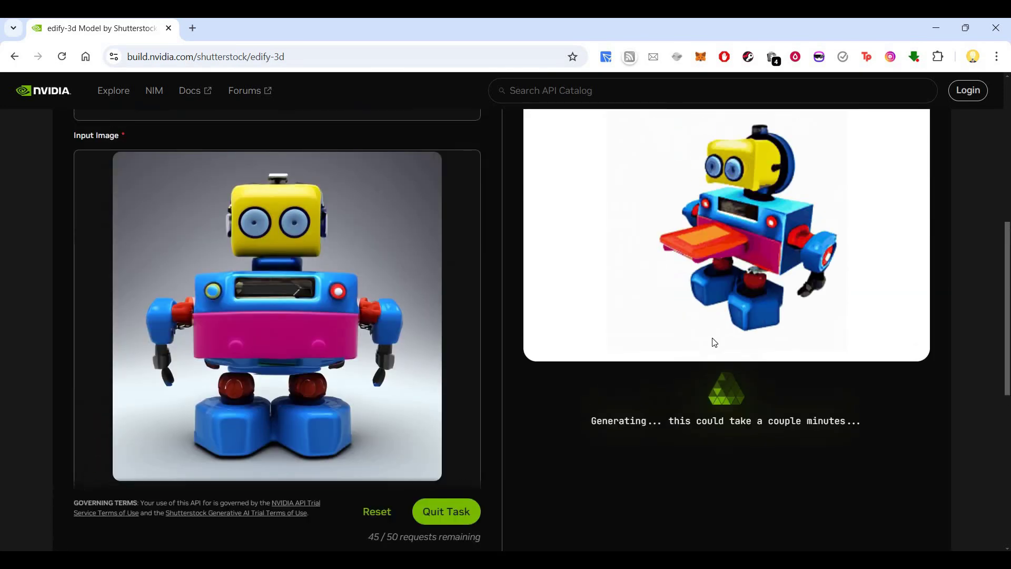
{"action": "scroll", "coordinate": [716, 334], "scroll_direction": "up", "scroll_amount": 7}
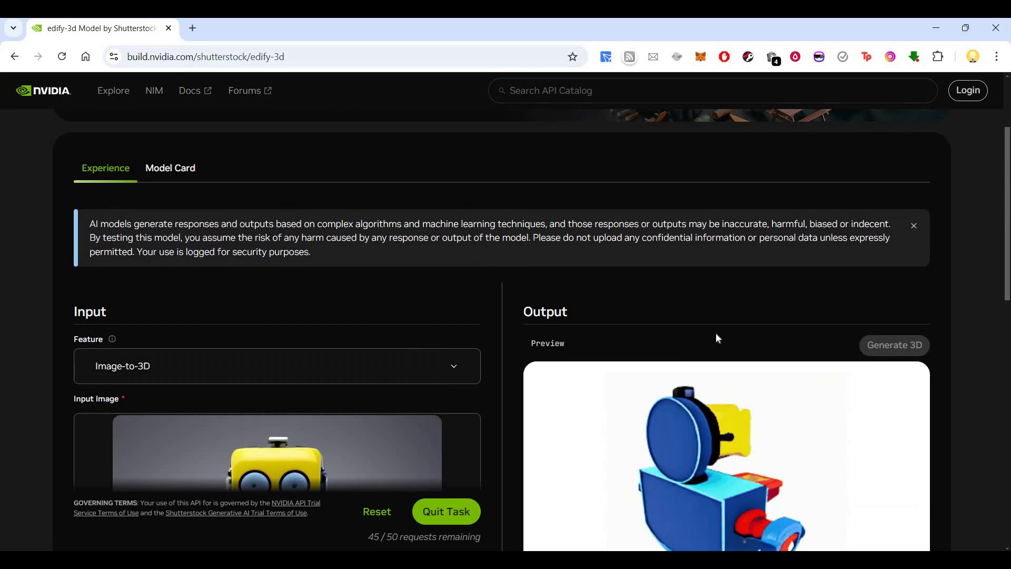
{"action": "scroll", "coordinate": [716, 332], "scroll_direction": "down", "scroll_amount": 3}
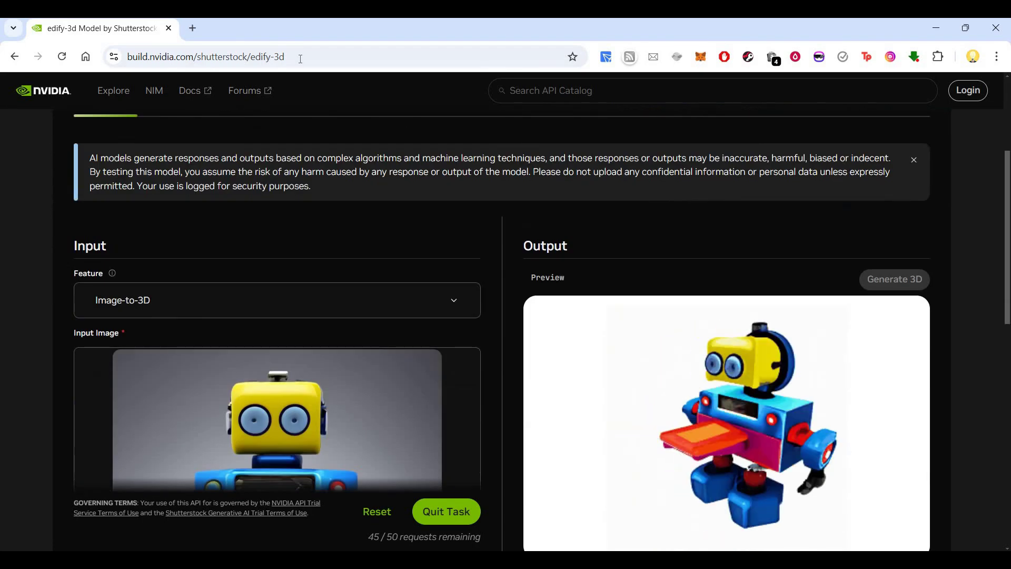
{"action": "left_click", "coordinate": [211, 56]}
{"action": "key", "text": "ctrl+c"}
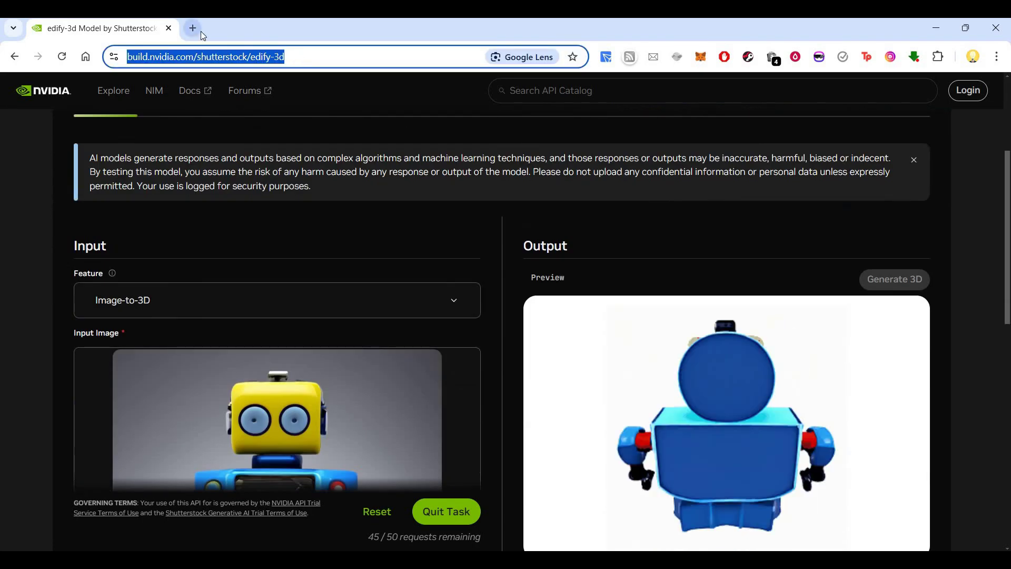
Load the Edify 3D page in a new browser tab from the copied URL
{"action": "left_click", "coordinate": [200, 31]}
{"action": "key", "text": "ctrl+v"}
{"action": "key", "text": "Return"}
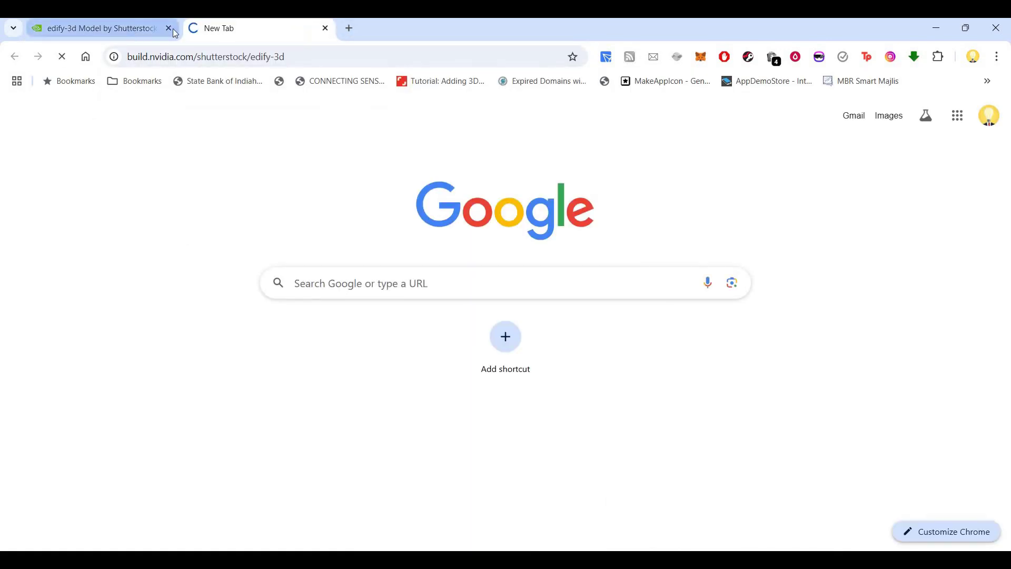
{"action": "left_click", "coordinate": [132, 30]}
{"action": "left_click", "coordinate": [227, 28]}
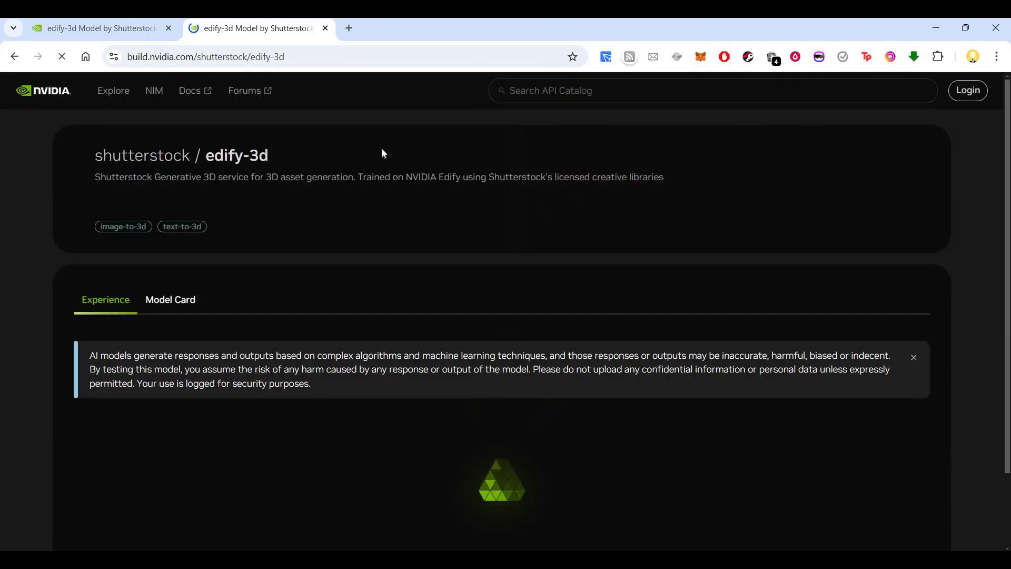
{"action": "scroll", "coordinate": [431, 152], "scroll_direction": "down", "scroll_amount": 6}
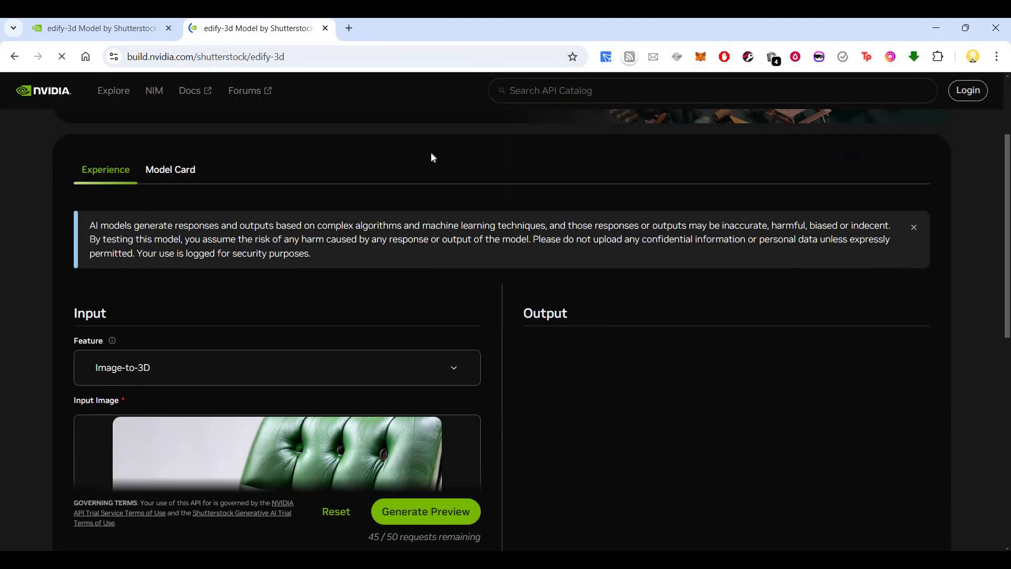
Set the new tab to Text-to-3D, prefilled with 'a cowboy hat with a sheriff badge'
{"action": "left_click", "coordinate": [413, 175]}
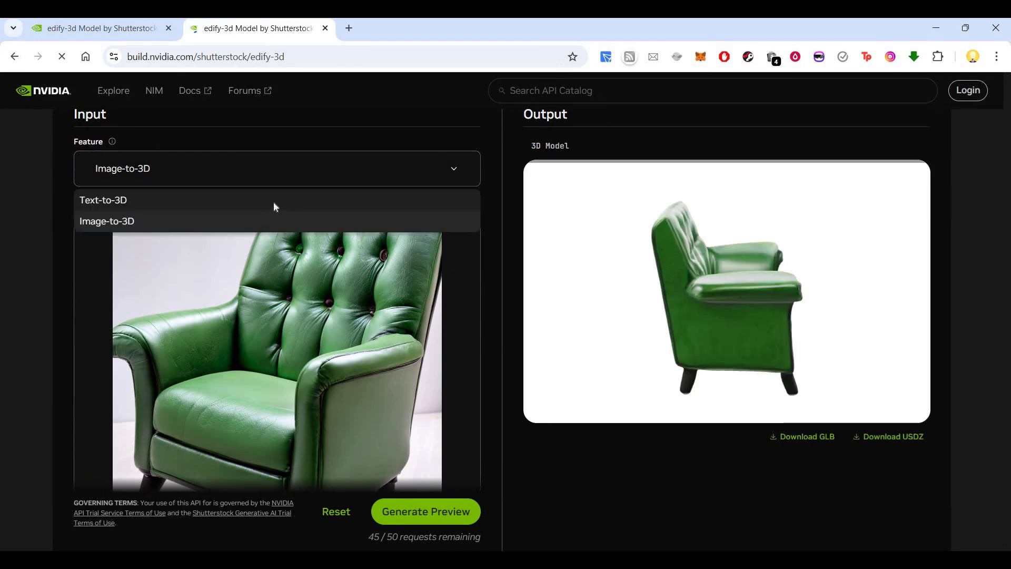
{"action": "left_click", "coordinate": [264, 200]}
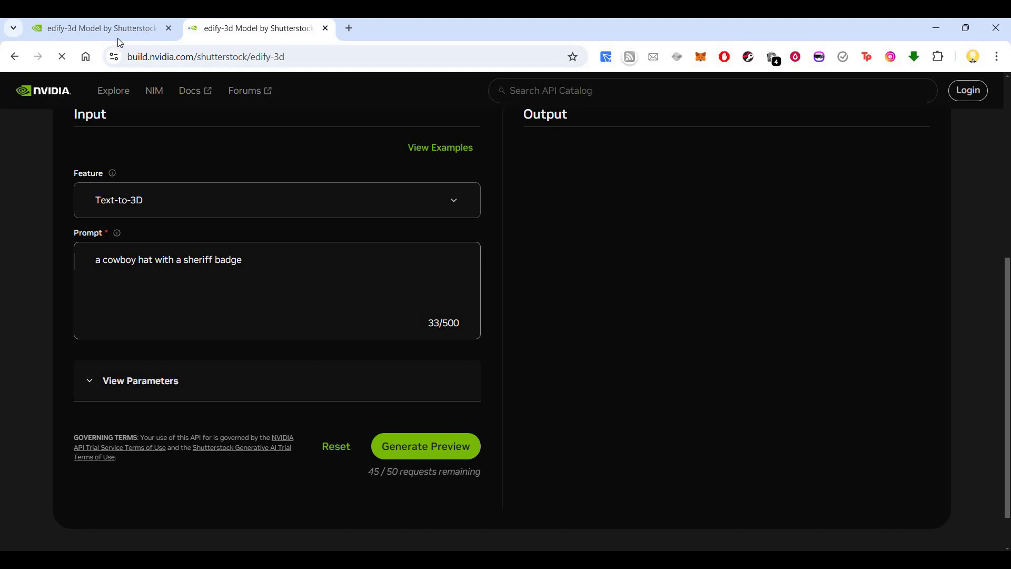
{"action": "left_click", "coordinate": [100, 27]}
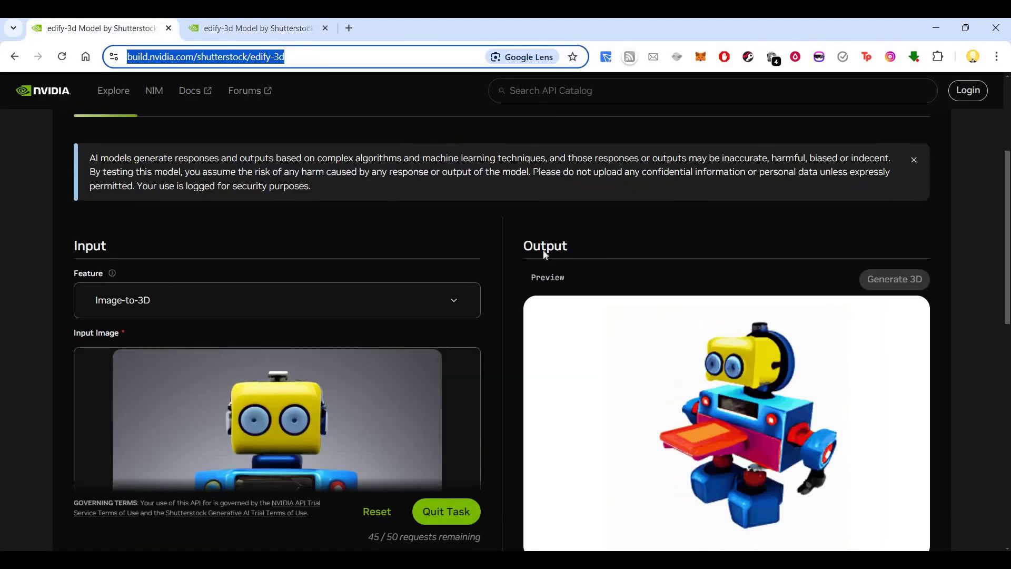
{"action": "scroll", "coordinate": [549, 253], "scroll_direction": "down", "scroll_amount": 2}
{"action": "key", "text": "ctrl+Tab"}
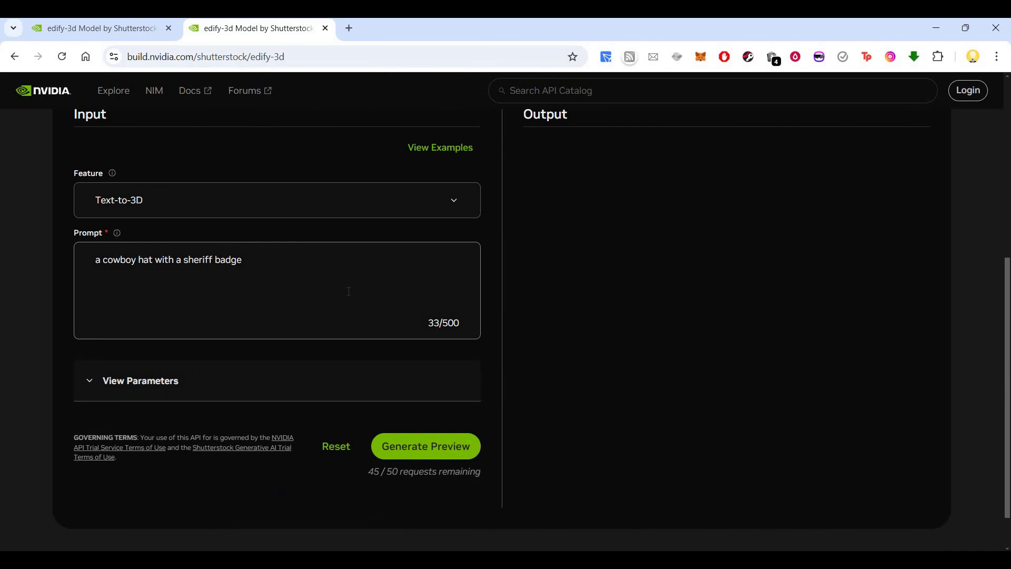
{"action": "left_click", "coordinate": [440, 147]}
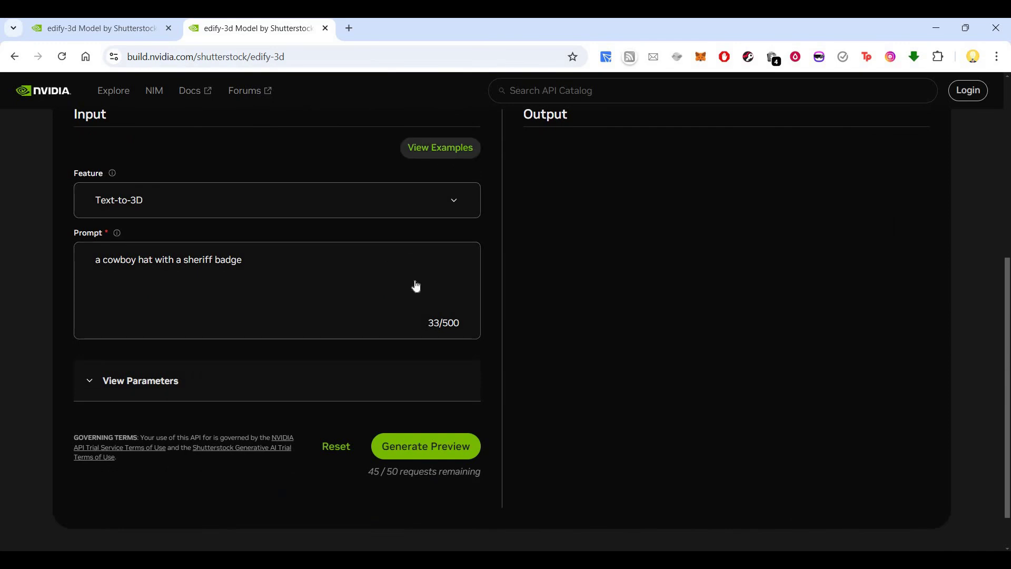
Choose the 'very important polar bear dressed up in a suit, walking to work' example as the prompt
{"action": "scroll", "coordinate": [415, 284], "scroll_direction": "down", "scroll_amount": 2}
{"action": "scroll", "coordinate": [417, 303], "scroll_direction": "down", "scroll_amount": 1}
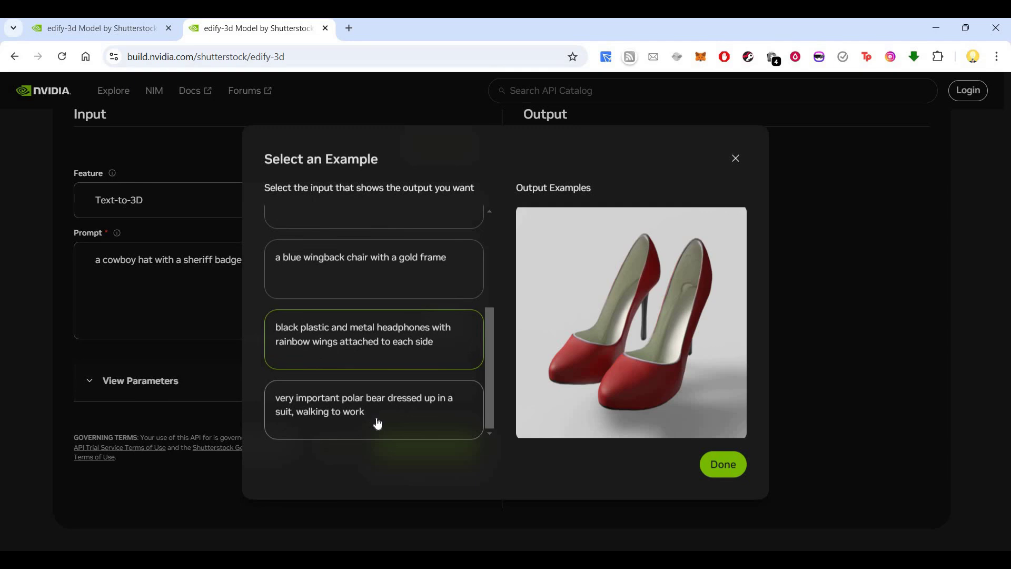
{"action": "left_click", "coordinate": [377, 423]}
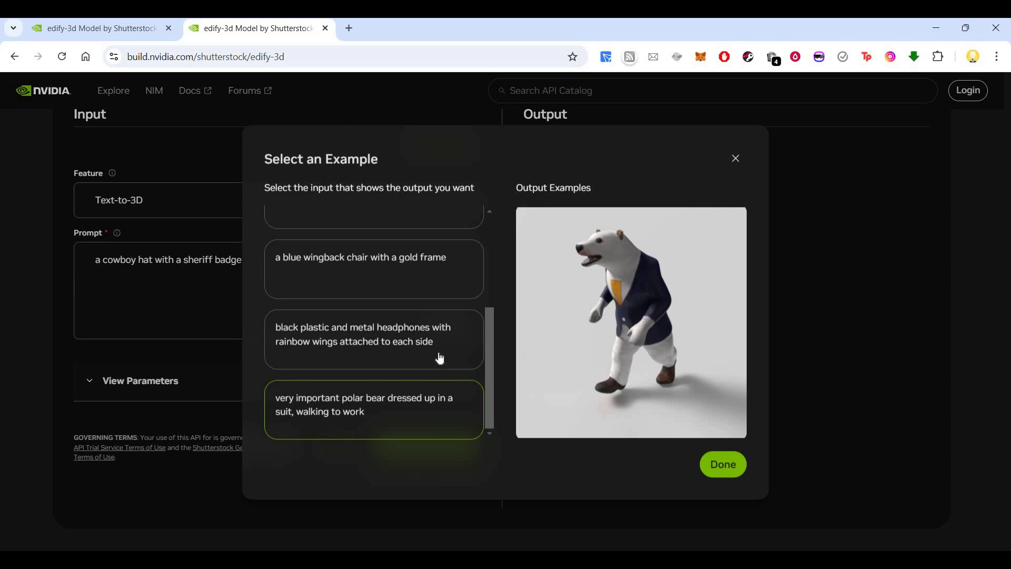
{"action": "scroll", "coordinate": [415, 308], "scroll_direction": "up", "scroll_amount": 1}
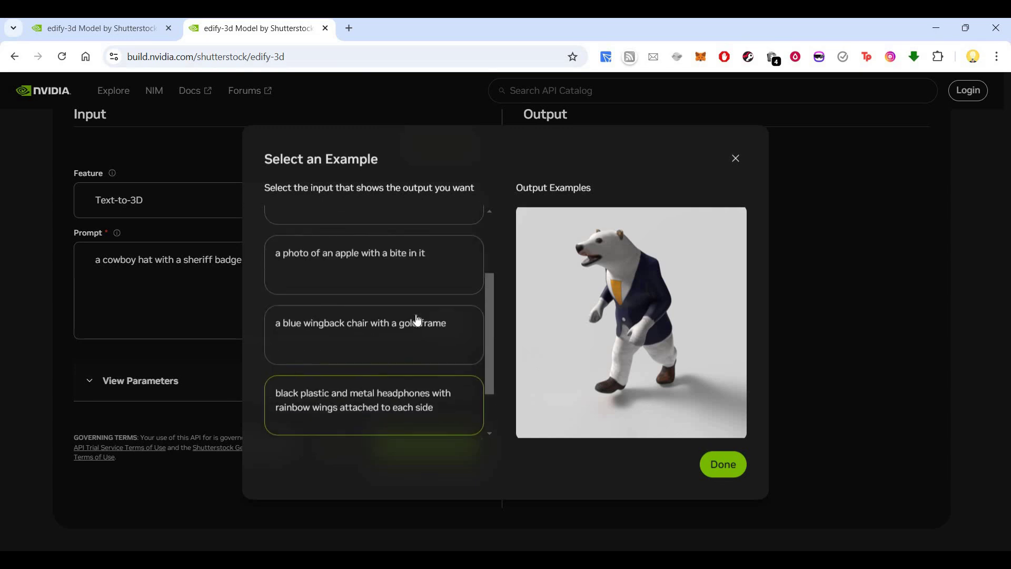
{"action": "scroll", "coordinate": [415, 351], "scroll_direction": "down", "scroll_amount": 1}
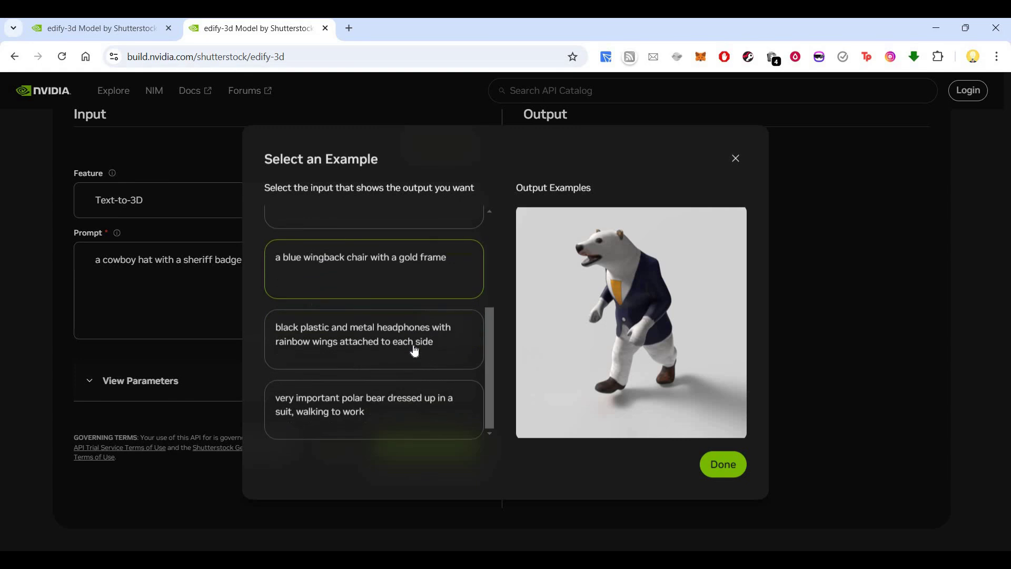
{"action": "left_click", "coordinate": [424, 363]}
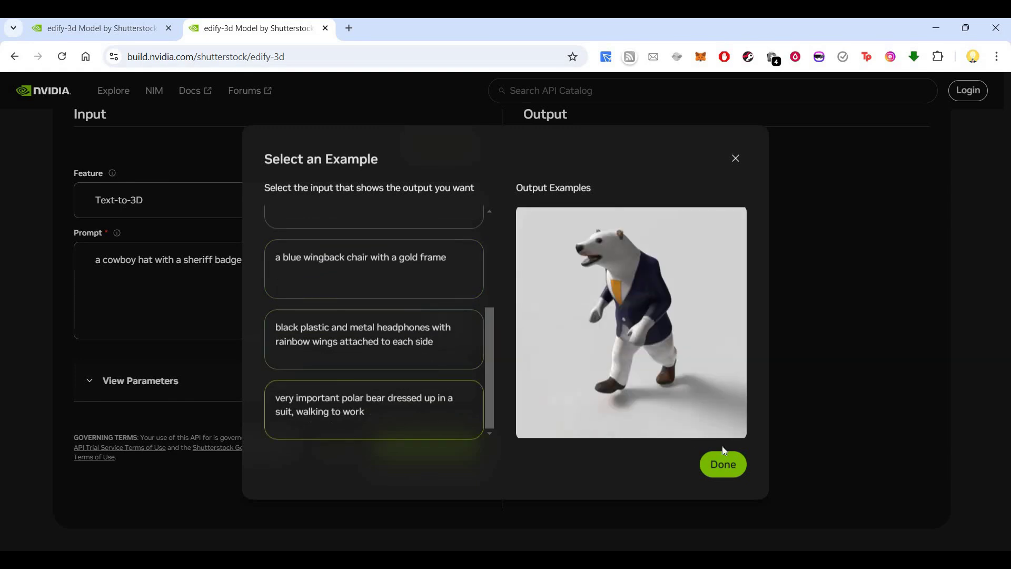
{"action": "left_click", "coordinate": [357, 352]}
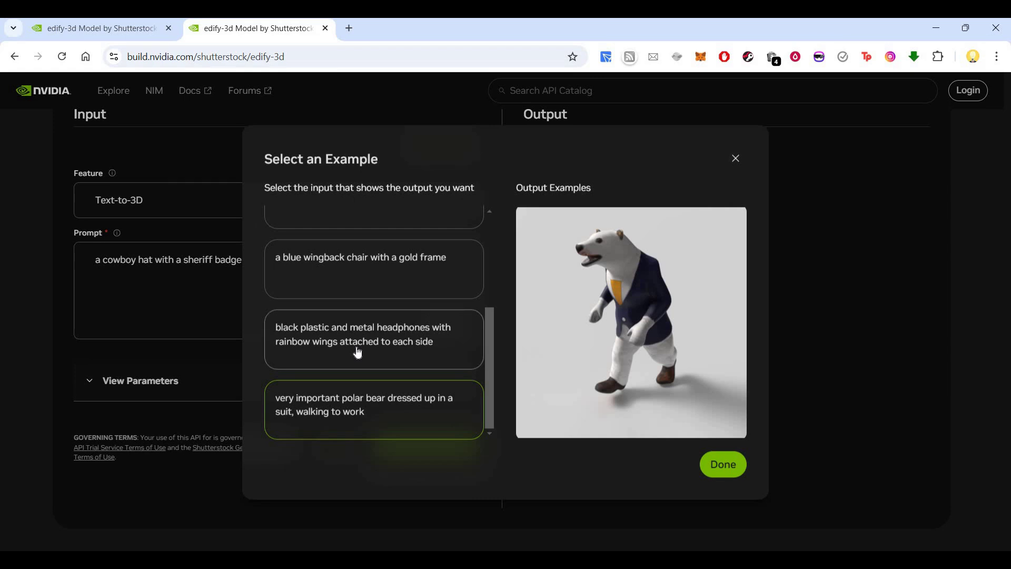
{"action": "left_click", "coordinate": [357, 411]}
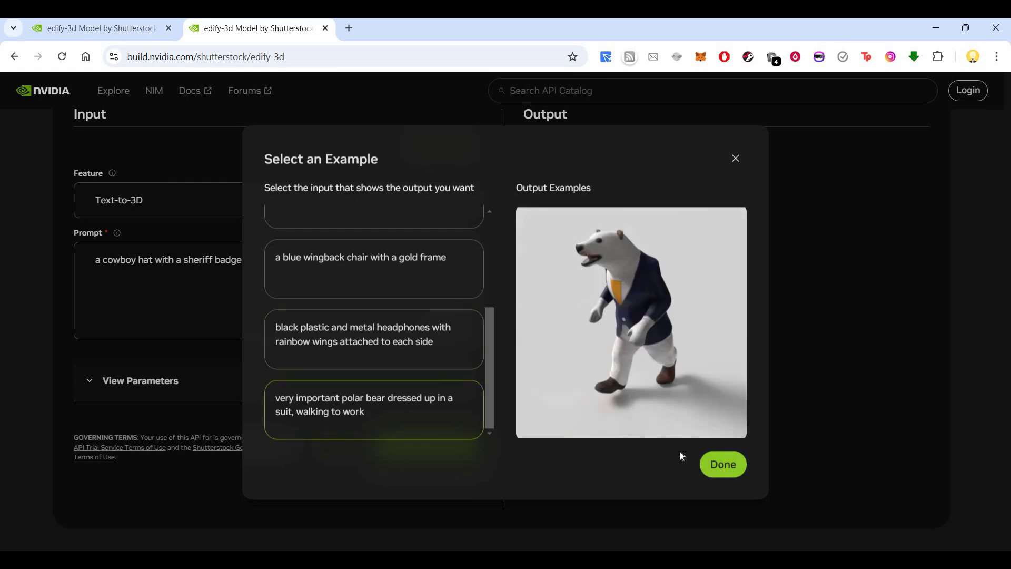
{"action": "left_click", "coordinate": [723, 463]}
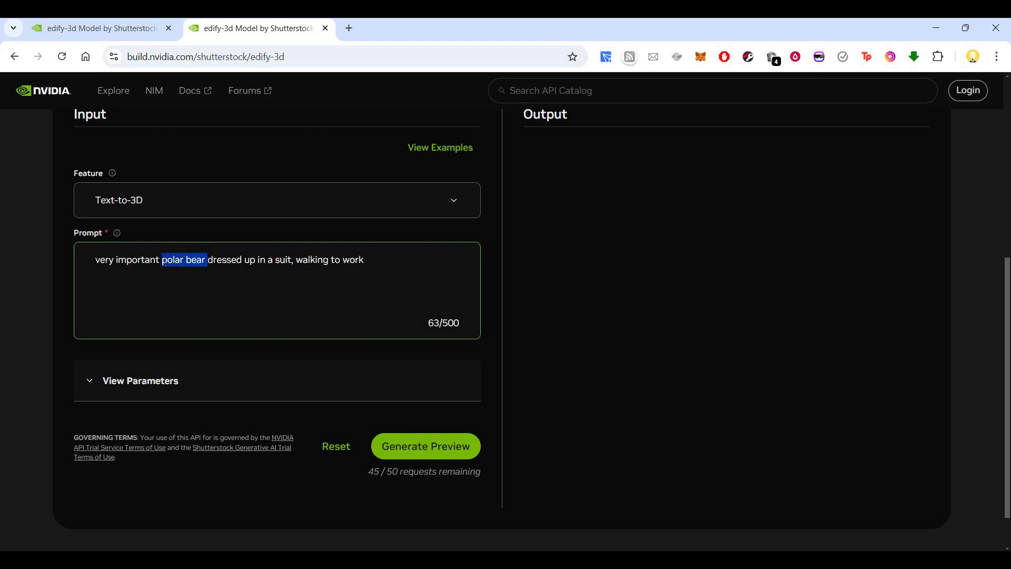
Replace 'polar bear' with 'dog' so the prompt describes a very important dog in a suit
{"action": "type", "text": "dog"}
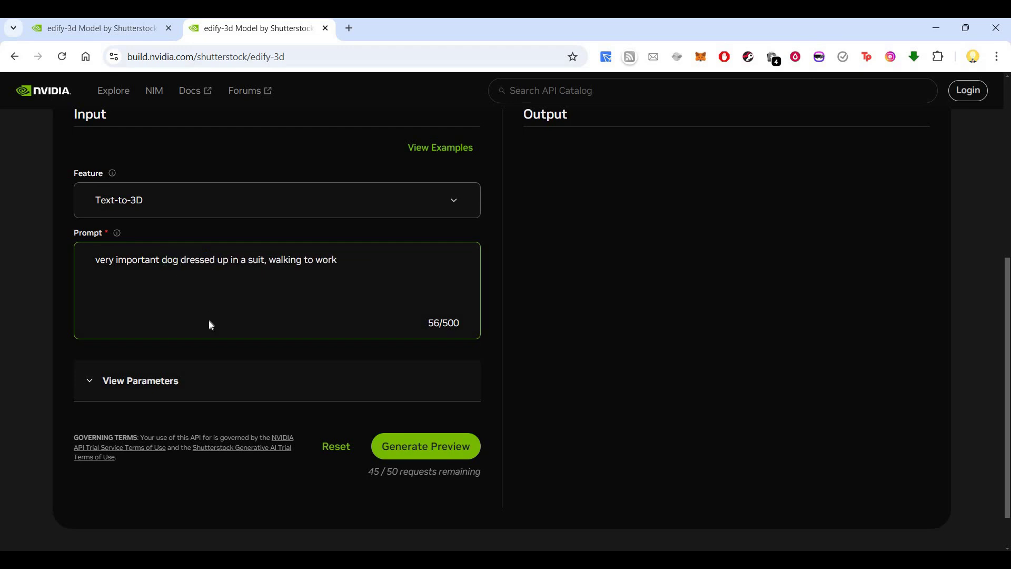
{"action": "scroll", "coordinate": [250, 322], "scroll_direction": "up", "scroll_amount": 2}
{"action": "scroll", "coordinate": [250, 323], "scroll_direction": "down", "scroll_amount": 3}
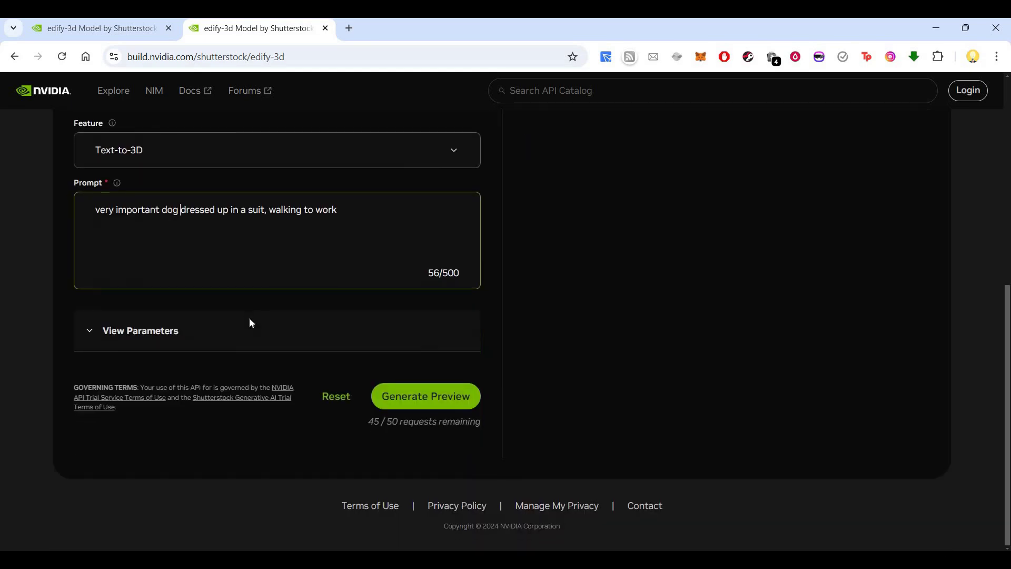
{"action": "scroll", "coordinate": [250, 323], "scroll_direction": "up", "scroll_amount": 3}
{"action": "scroll", "coordinate": [249, 320], "scroll_direction": "up", "scroll_amount": 3}
{"action": "scroll", "coordinate": [356, 289], "scroll_direction": "down", "scroll_amount": 5}
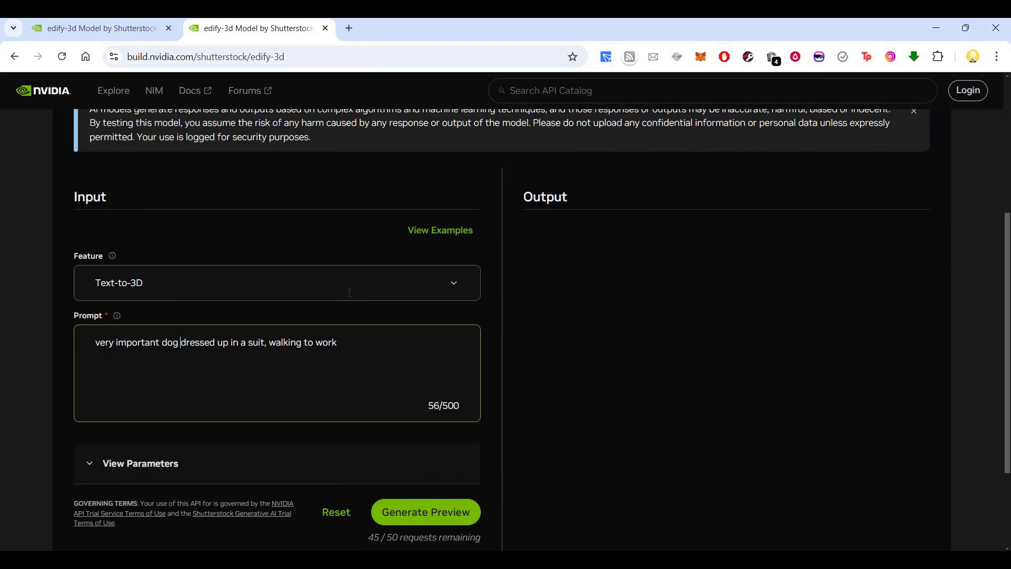
Expand the extra generation parameters and scroll through them
{"action": "left_click", "coordinate": [98, 400]}
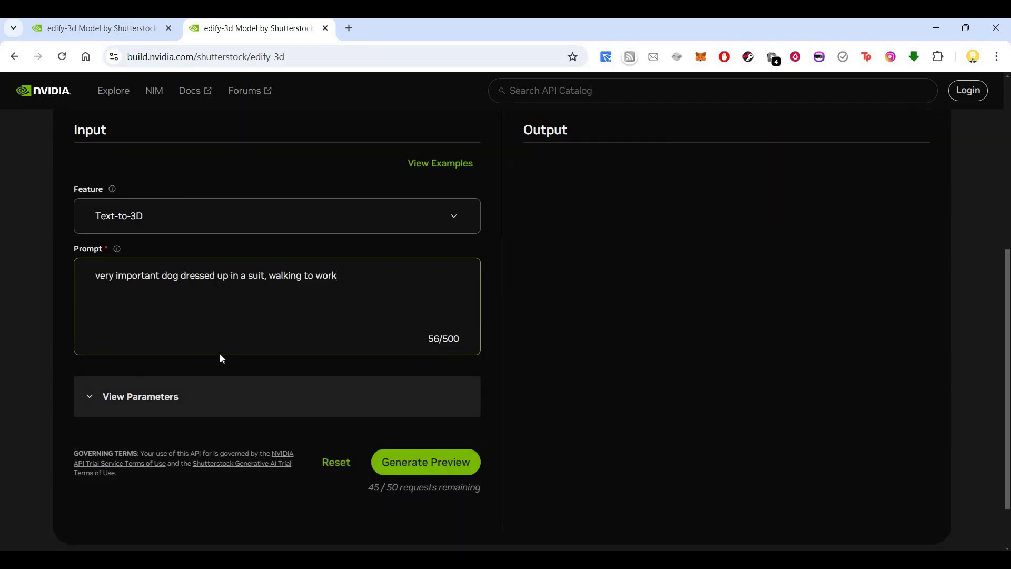
{"action": "scroll", "coordinate": [440, 399], "scroll_direction": "down", "scroll_amount": 3}
{"action": "scroll", "coordinate": [441, 405], "scroll_direction": "down", "scroll_amount": 1}
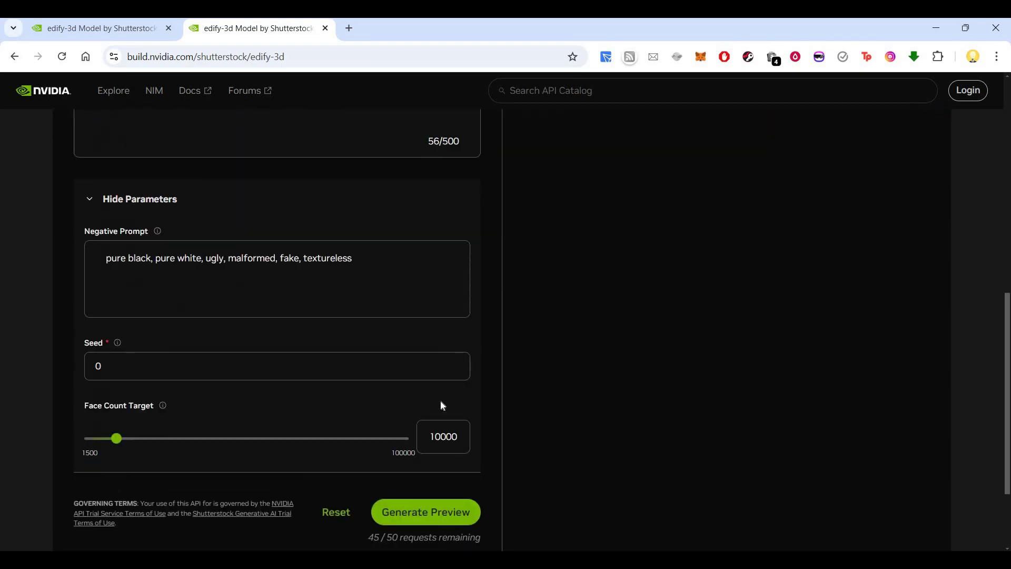
{"action": "scroll", "coordinate": [441, 405], "scroll_direction": "down", "scroll_amount": 2}
{"action": "scroll", "coordinate": [442, 405], "scroll_direction": "up", "scroll_amount": 5}
{"action": "scroll", "coordinate": [441, 406], "scroll_direction": "up", "scroll_amount": 5}
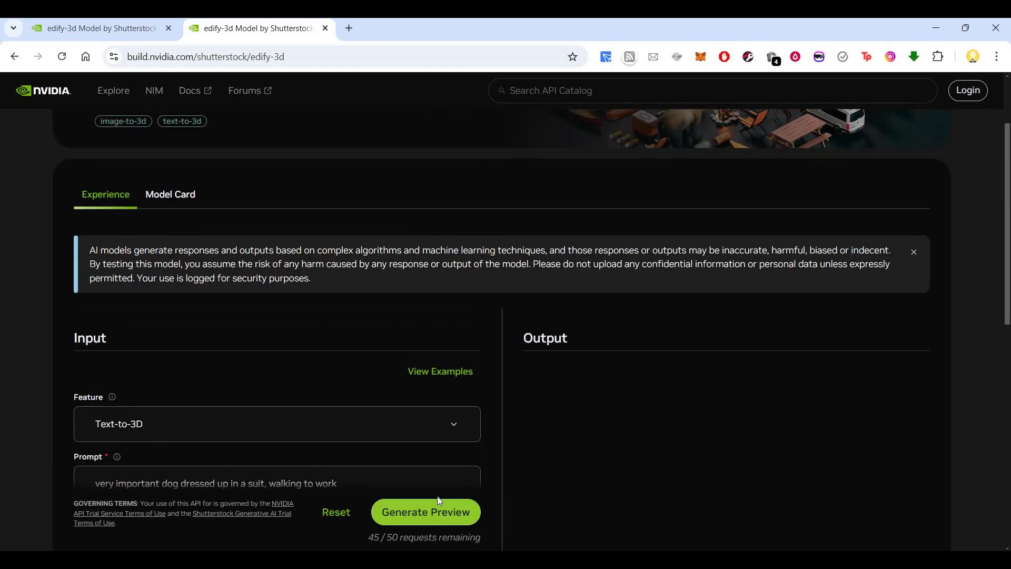
{"action": "scroll", "coordinate": [437, 500], "scroll_direction": "down", "scroll_amount": 2}
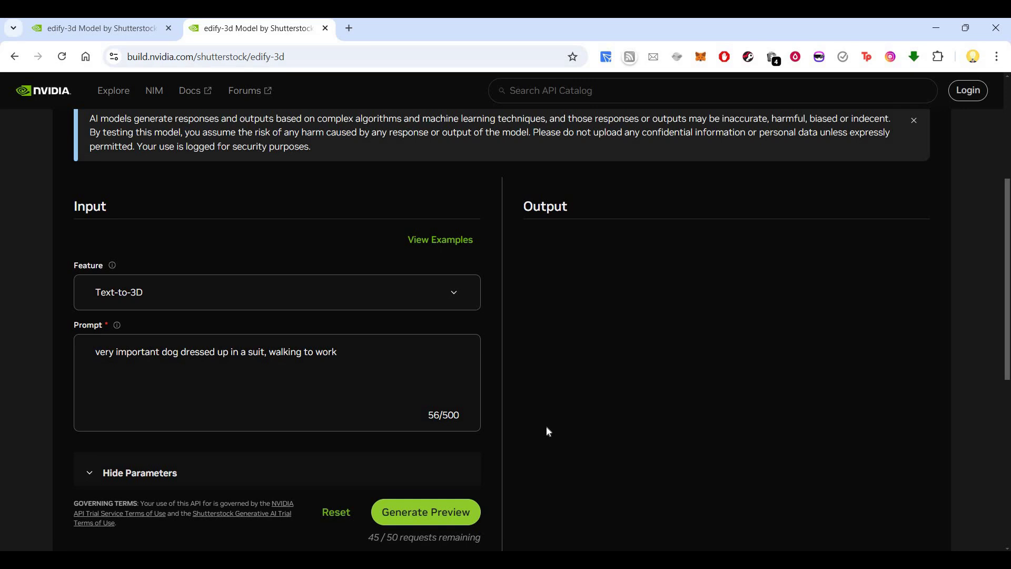
Check the robot job in the other tab, then follow the suited dog preview and 3D build
{"action": "key", "text": "ctrl+Tab"}
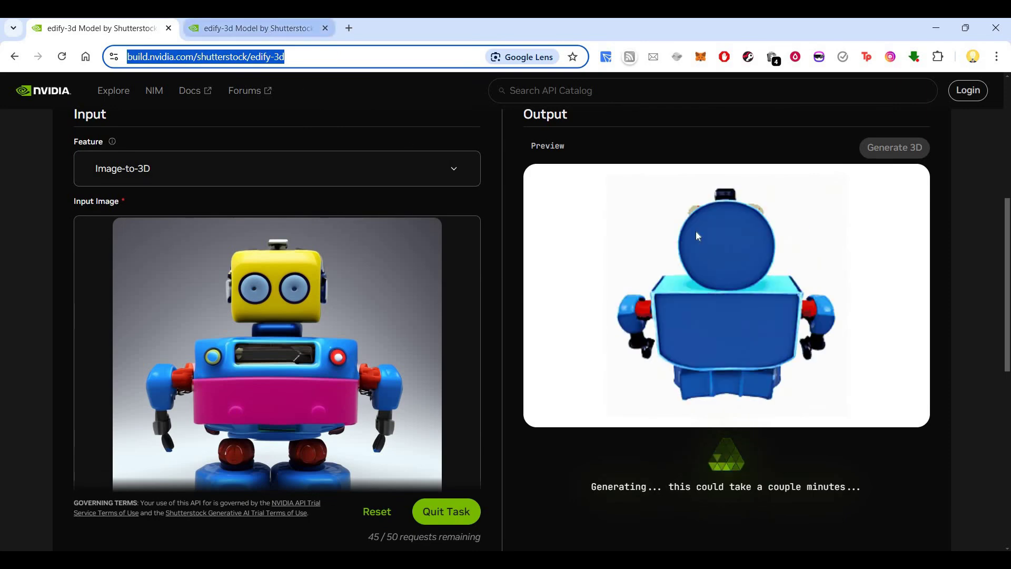
{"action": "key", "text": "ctrl+Tab"}
{"action": "scroll", "coordinate": [778, 244], "scroll_direction": "up", "scroll_amount": 2}
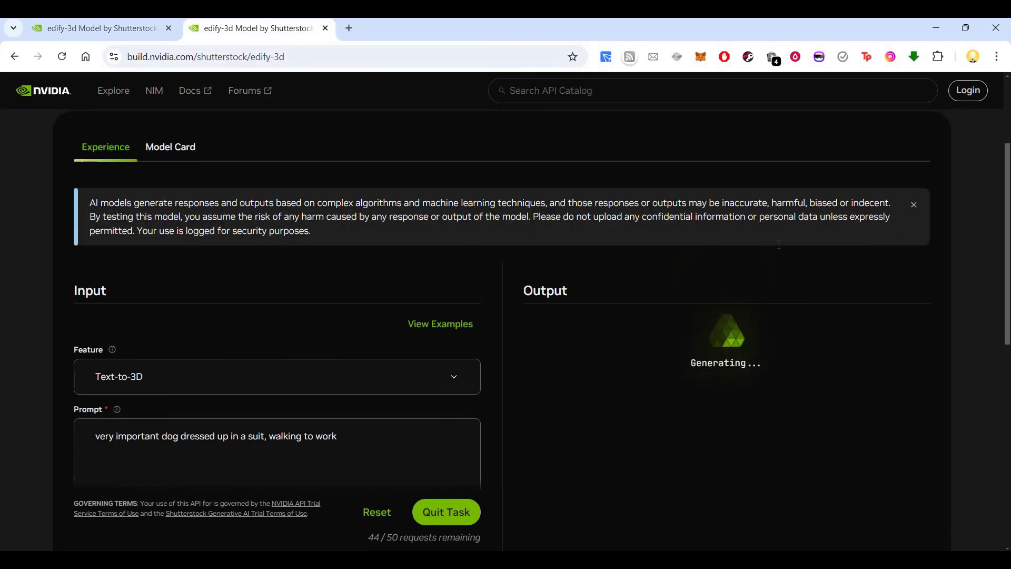
{"action": "scroll", "coordinate": [778, 245], "scroll_direction": "up", "scroll_amount": 2}
{"action": "scroll", "coordinate": [778, 248], "scroll_direction": "down", "scroll_amount": 5}
{"action": "scroll", "coordinate": [779, 248], "scroll_direction": "up", "scroll_amount": 2}
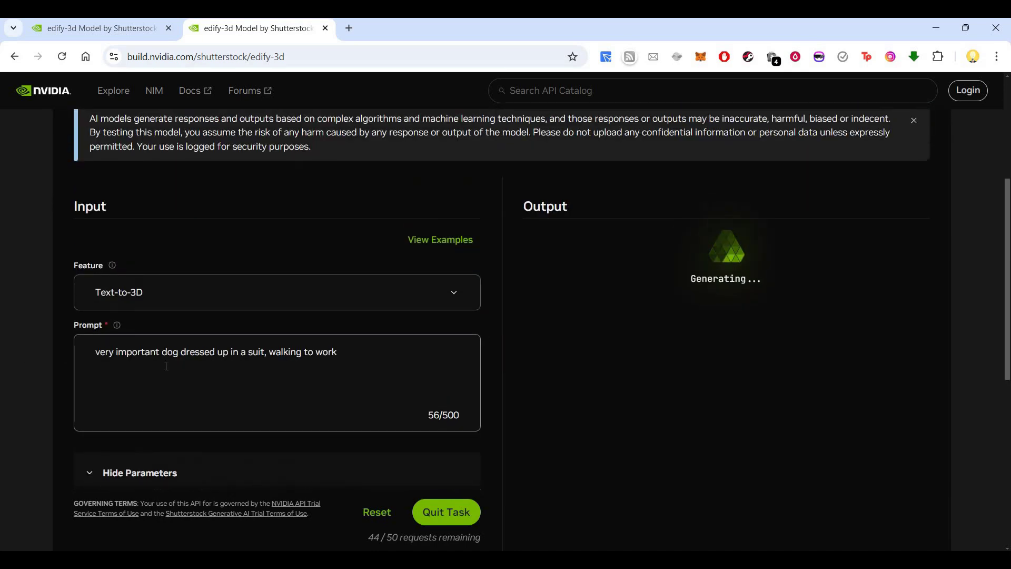
{"action": "scroll", "coordinate": [167, 365], "scroll_direction": "up", "scroll_amount": 5}
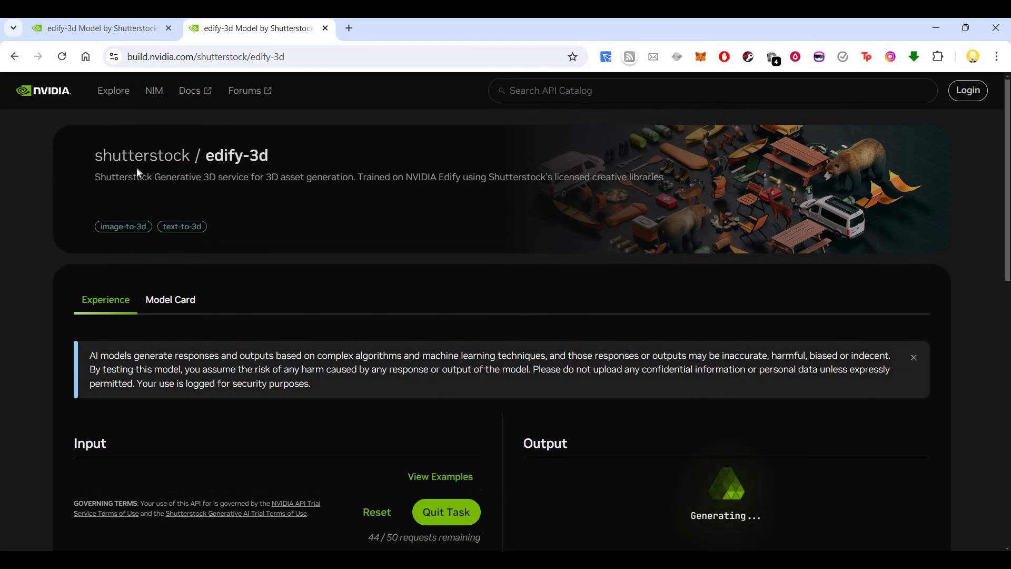
{"action": "scroll", "coordinate": [256, 253], "scroll_direction": "down", "scroll_amount": 5}
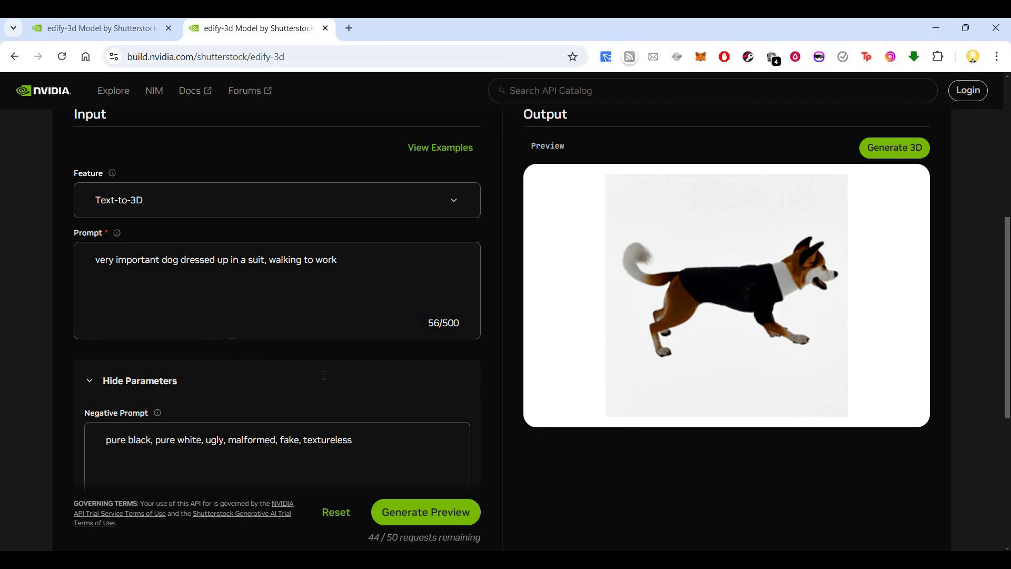
{"action": "scroll", "coordinate": [369, 363], "scroll_direction": "down", "scroll_amount": 1}
{"action": "scroll", "coordinate": [738, 364], "scroll_direction": "up", "scroll_amount": 2}
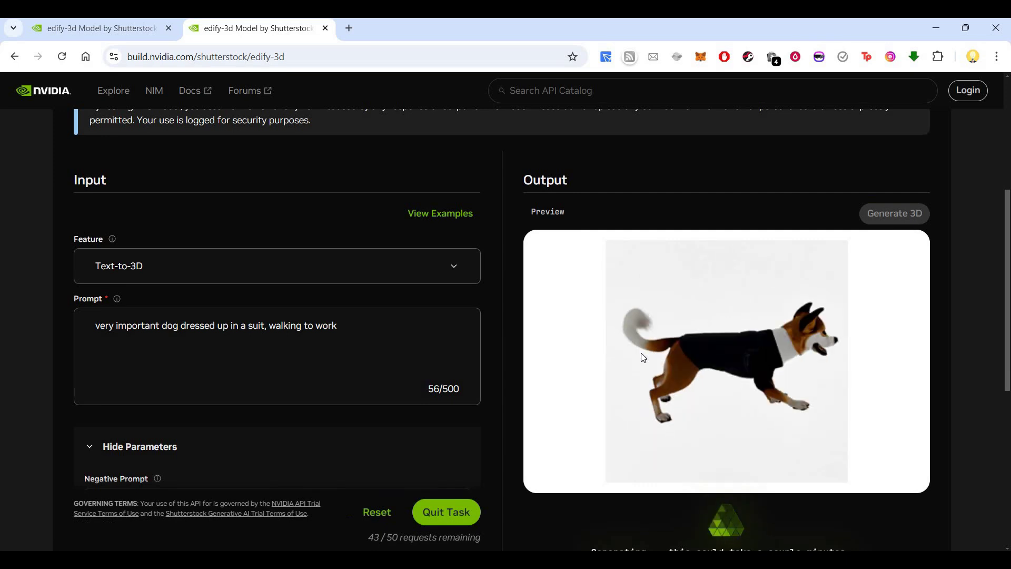
Return to the robot Image-to-3D tab and read the Face Count Target info tip
{"action": "left_click", "coordinate": [103, 29]}
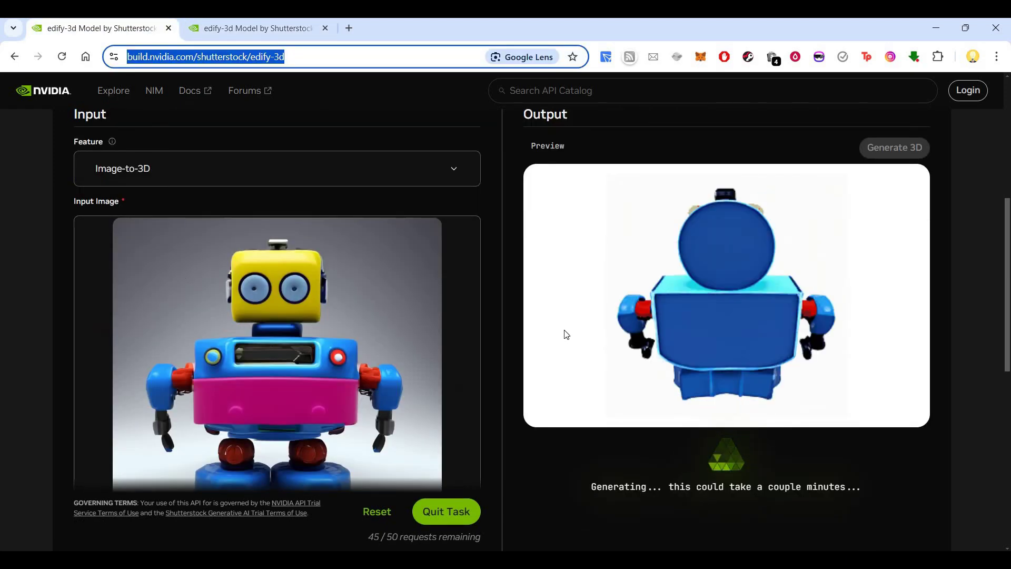
{"action": "scroll", "coordinate": [536, 315], "scroll_direction": "down", "scroll_amount": 5}
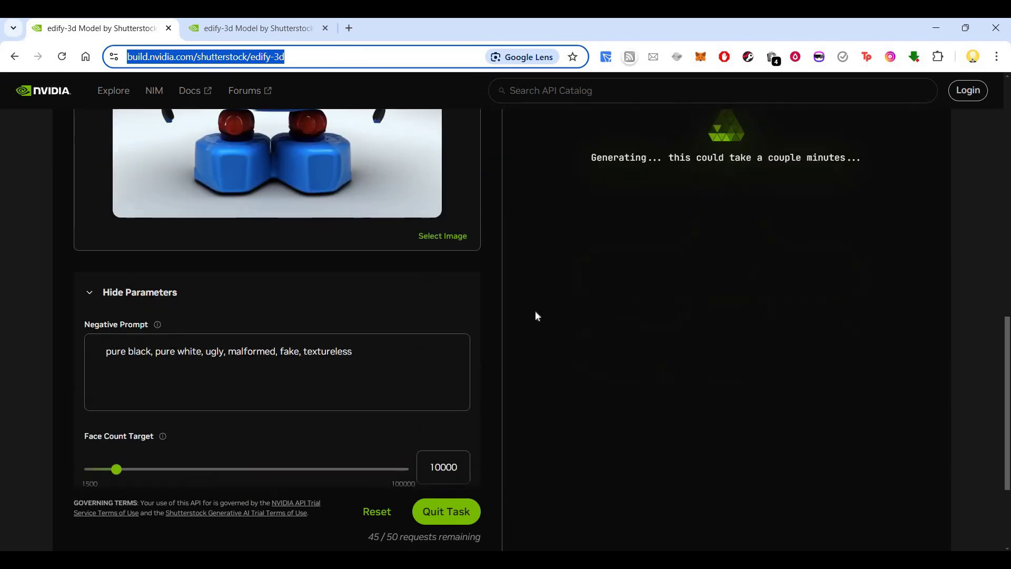
{"action": "scroll", "coordinate": [535, 311], "scroll_direction": "up", "scroll_amount": 5}
{"action": "scroll", "coordinate": [369, 349], "scroll_direction": "down", "scroll_amount": 7}
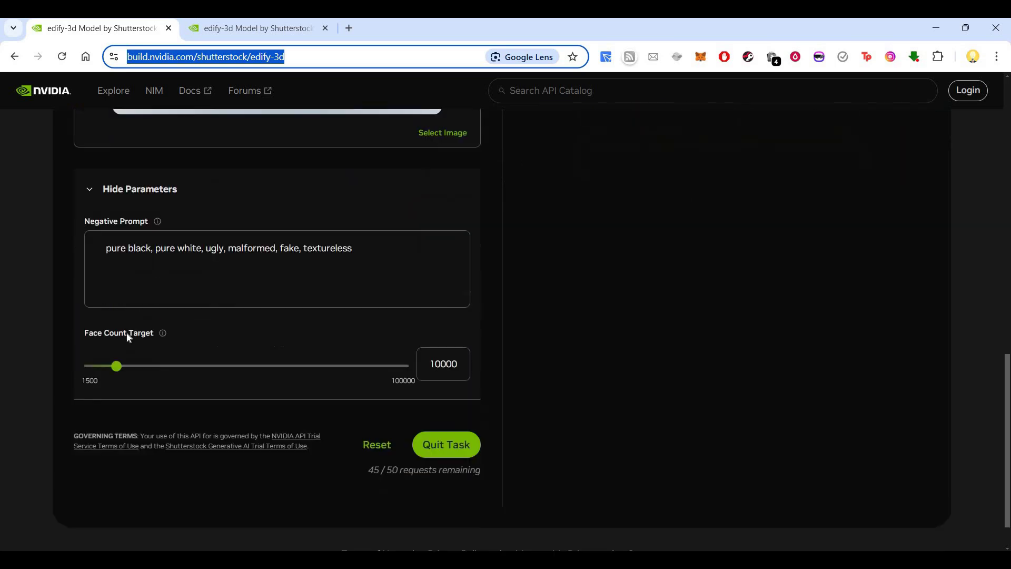
{"action": "scroll", "coordinate": [127, 337], "scroll_direction": "down", "scroll_amount": 1}
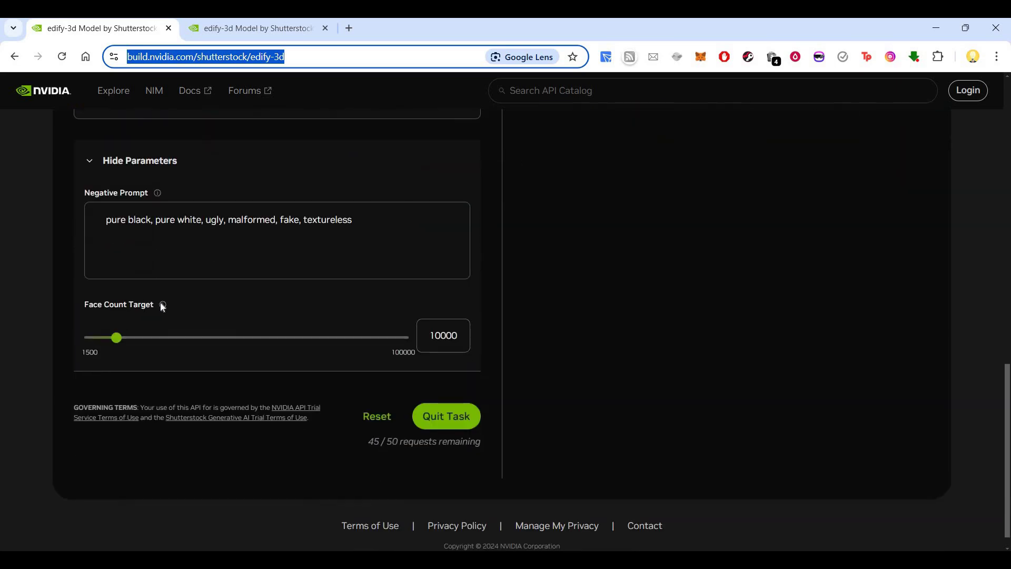
{"action": "mouse_move", "coordinate": [161, 305]}
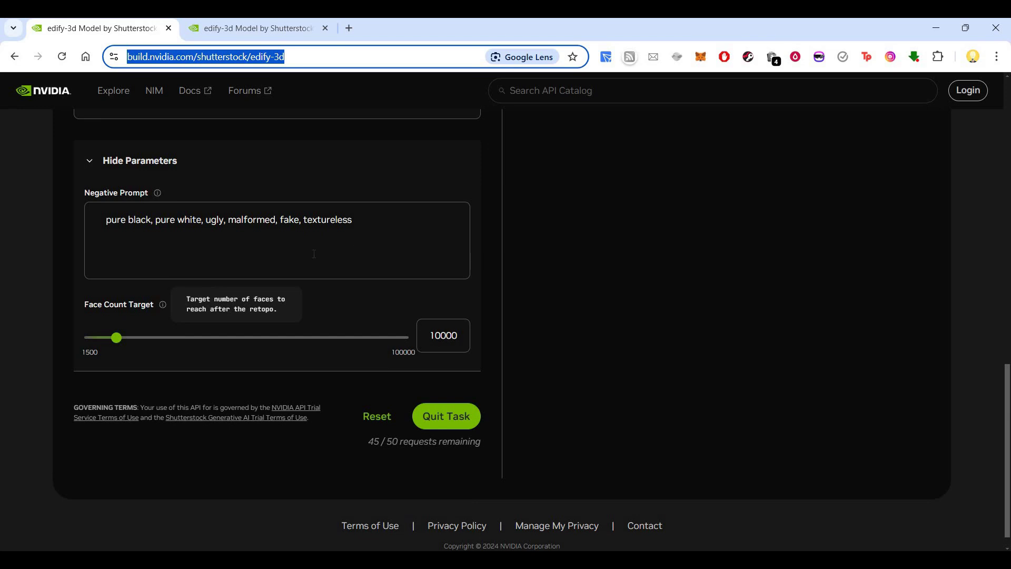
{"action": "scroll", "coordinate": [241, 275], "scroll_direction": "up", "scroll_amount": 2}
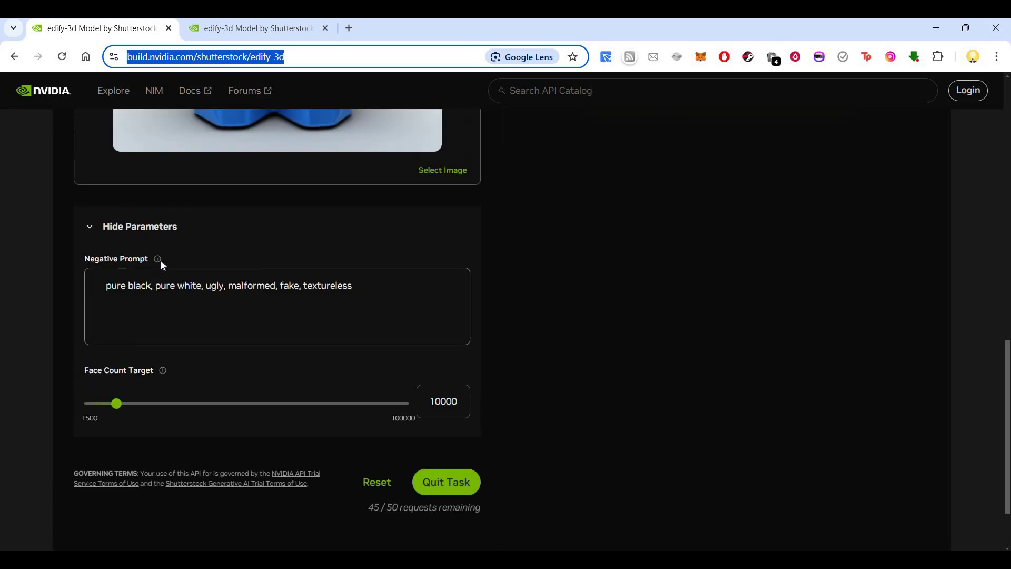
Read the Negative Prompt info tip and rotate the robot model to face front
{"action": "mouse_move", "coordinate": [160, 259]}
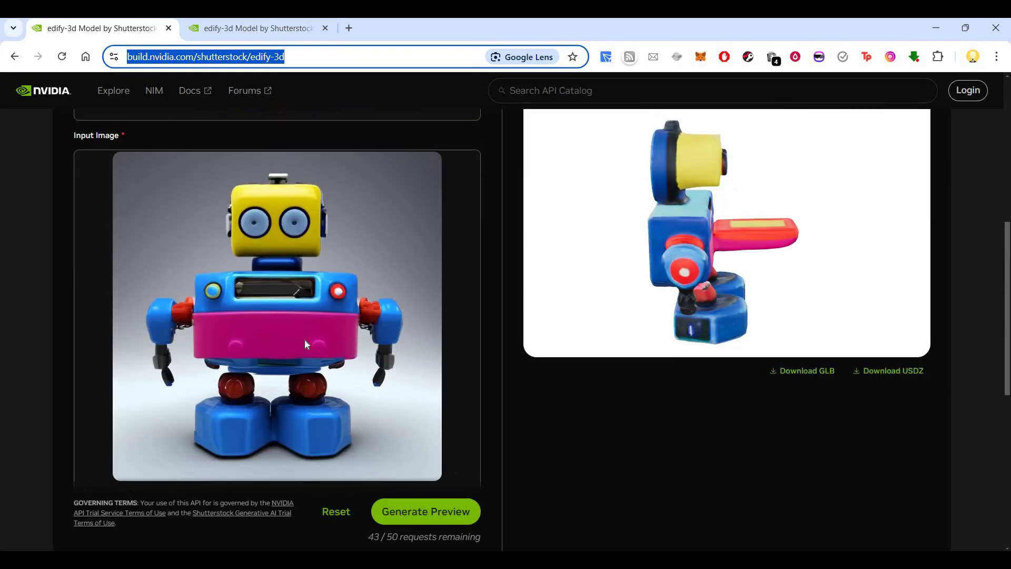
{"action": "scroll", "coordinate": [304, 344], "scroll_direction": "up", "scroll_amount": 3}
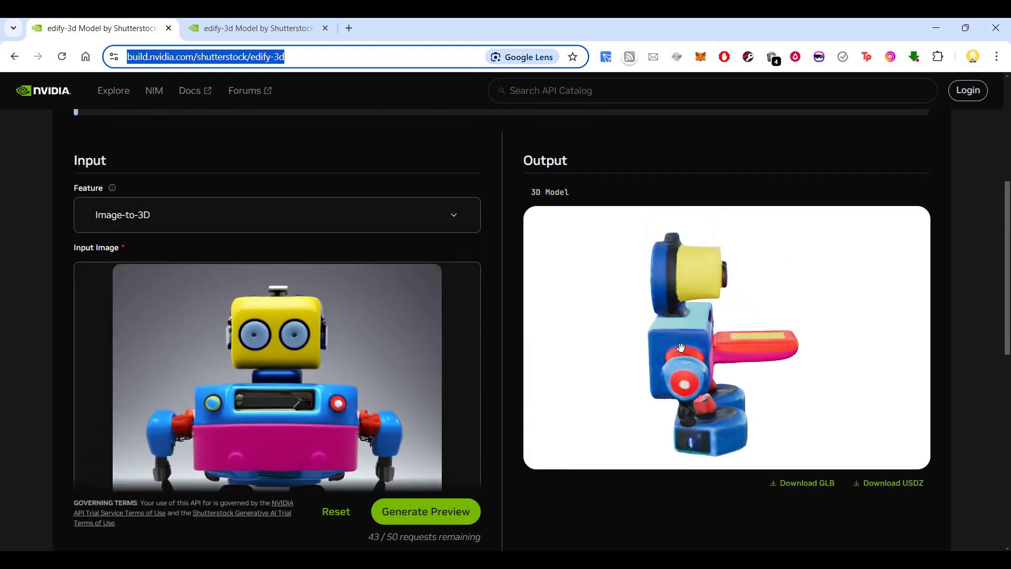
{"action": "left_click", "coordinate": [759, 372]}
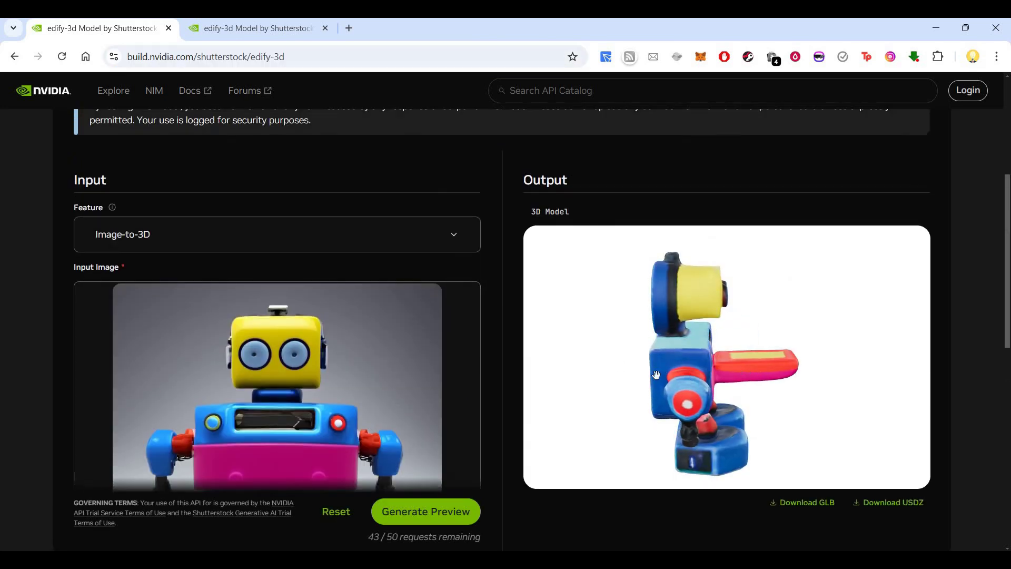
{"action": "left_click_drag", "start_coordinate": [690, 370], "coordinate": [700, 356]}
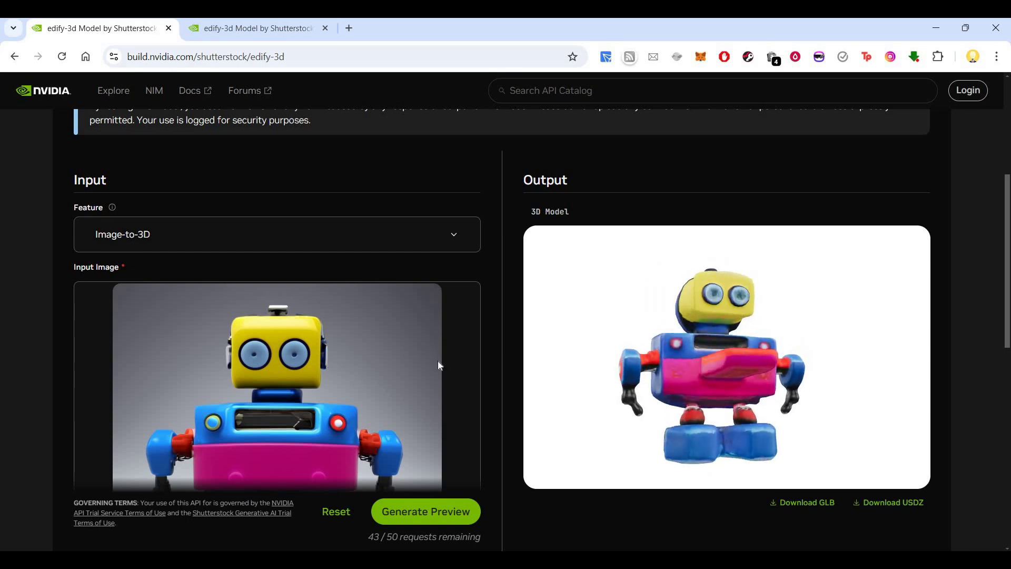
{"action": "scroll", "coordinate": [378, 404], "scroll_direction": "down", "scroll_amount": 3}
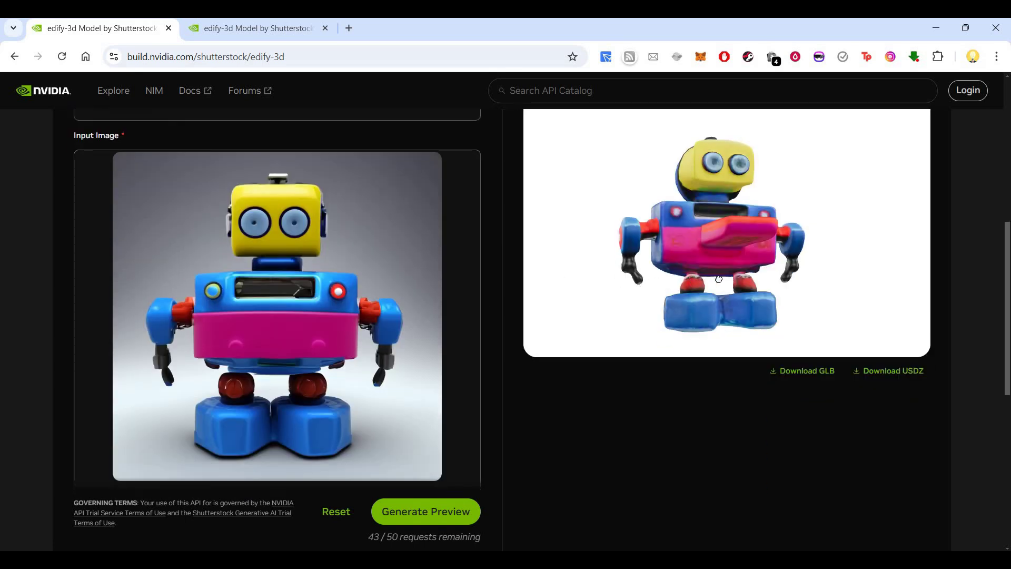
{"action": "left_click_drag", "start_coordinate": [721, 279], "coordinate": [777, 236]}
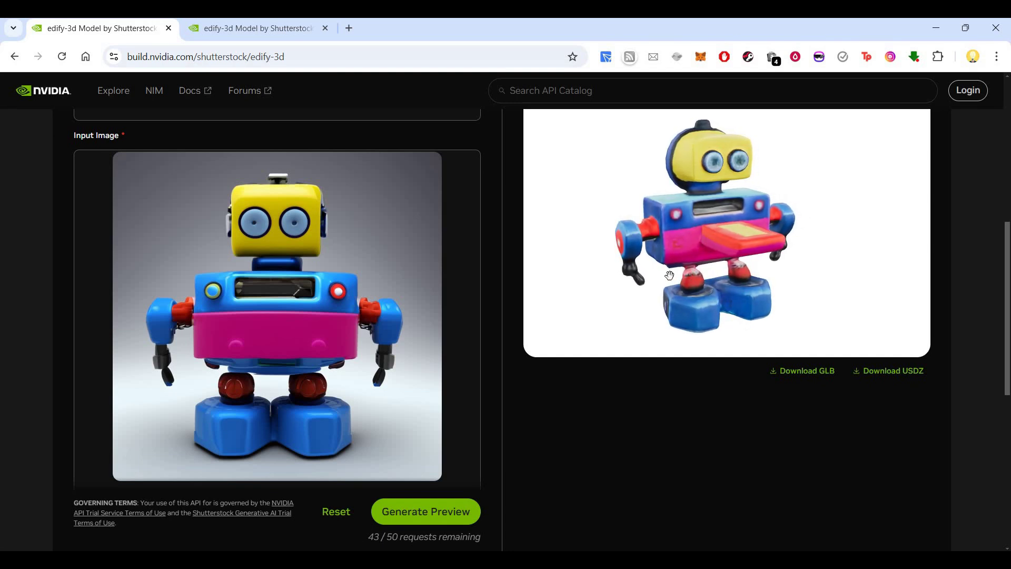
{"action": "left_click_drag", "start_coordinate": [852, 248], "coordinate": [804, 232]}
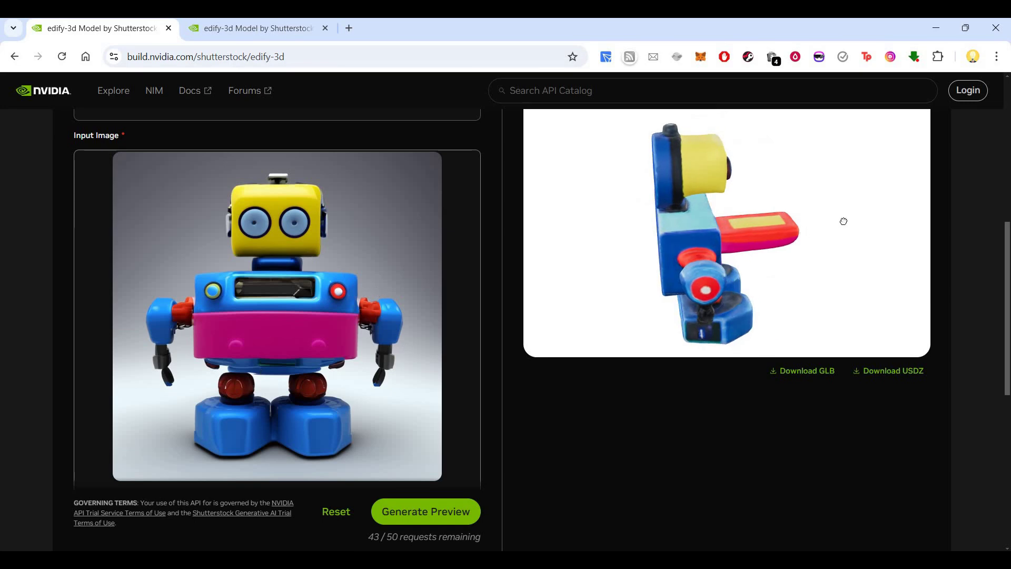
{"action": "mouse_move", "coordinate": [880, 219]}
{"action": "left_mouse_down"}
{"action": "mouse_move", "coordinate": [853, 235]}
{"action": "mouse_move", "coordinate": [698, 249]}
{"action": "mouse_move", "coordinate": [863, 232]}
{"action": "mouse_move", "coordinate": [793, 214]}
{"action": "mouse_move", "coordinate": [787, 248]}
{"action": "mouse_move", "coordinate": [780, 223]}
{"action": "mouse_move", "coordinate": [796, 232]}
{"action": "mouse_move", "coordinate": [716, 229]}
{"action": "mouse_move", "coordinate": [795, 215]}
{"action": "mouse_move", "coordinate": [899, 231]}
{"action": "mouse_move", "coordinate": [886, 218]}
{"action": "left_mouse_up"}
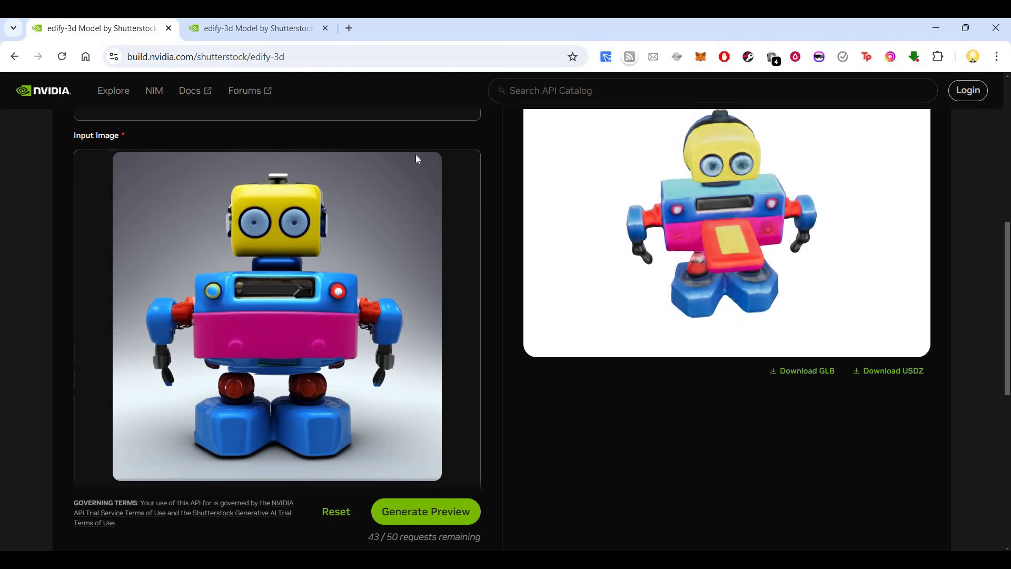
Check the dog generation tab, then come back to the completed toy robot model
{"action": "left_click", "coordinate": [271, 33]}
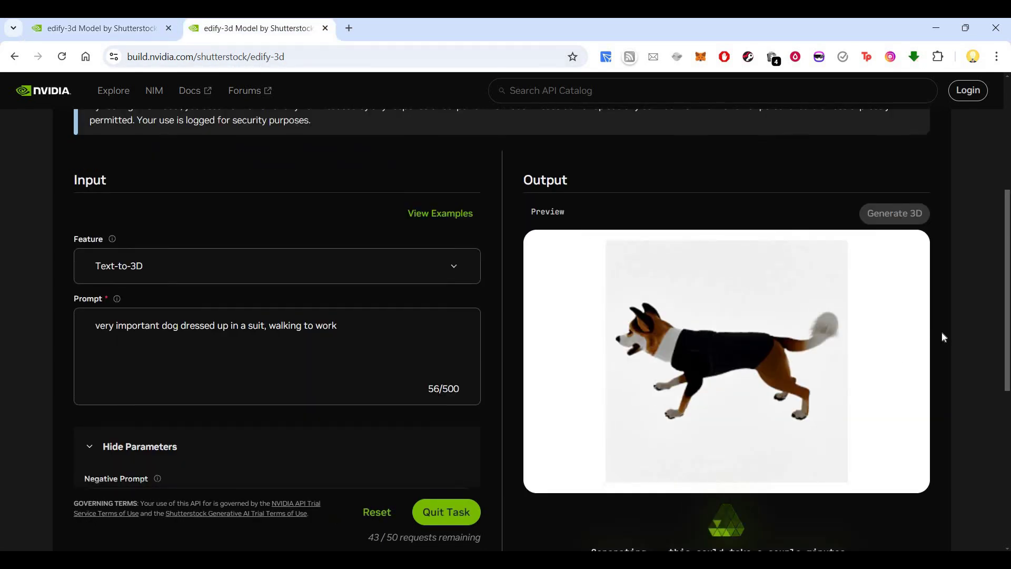
{"action": "scroll", "coordinate": [974, 327], "scroll_direction": "down", "scroll_amount": 1}
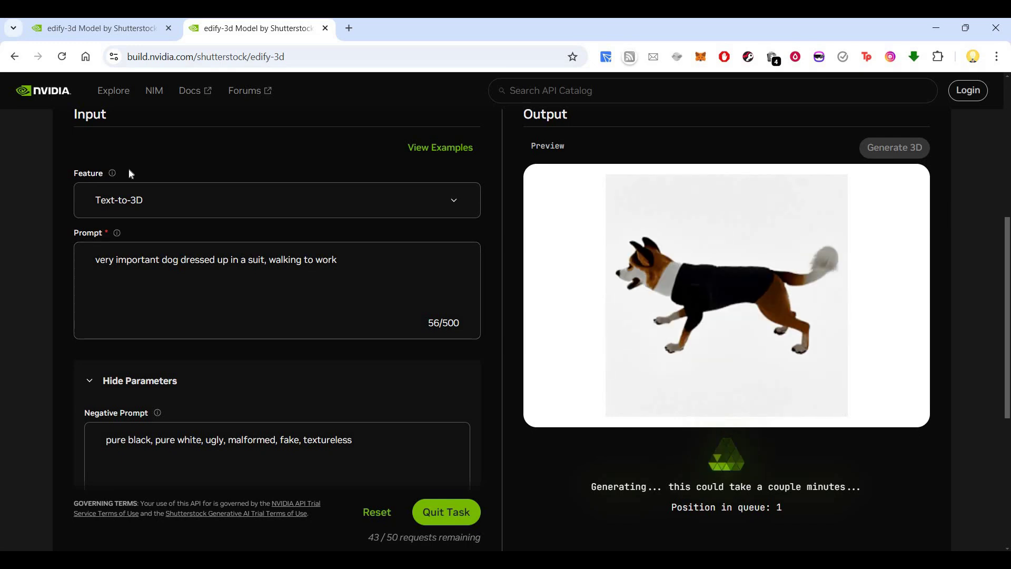
{"action": "scroll", "coordinate": [130, 174], "scroll_direction": "down", "scroll_amount": 4}
{"action": "scroll", "coordinate": [130, 173], "scroll_direction": "up", "scroll_amount": 4}
{"action": "left_click", "coordinate": [126, 24]}
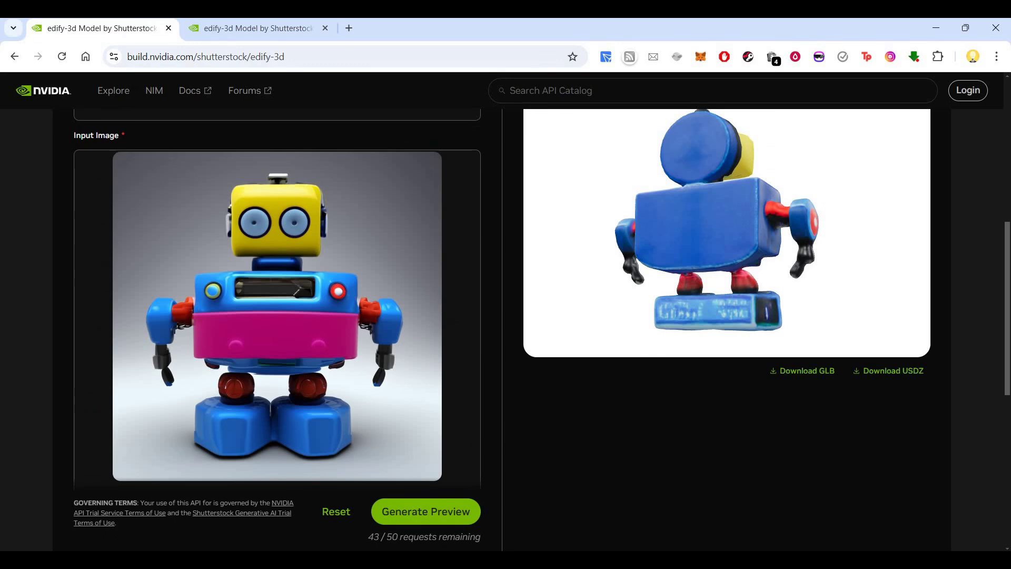
Pick the red toy car from the example image gallery and confirm it as the input
{"action": "scroll", "coordinate": [453, 239], "scroll_direction": "up", "scroll_amount": 4}
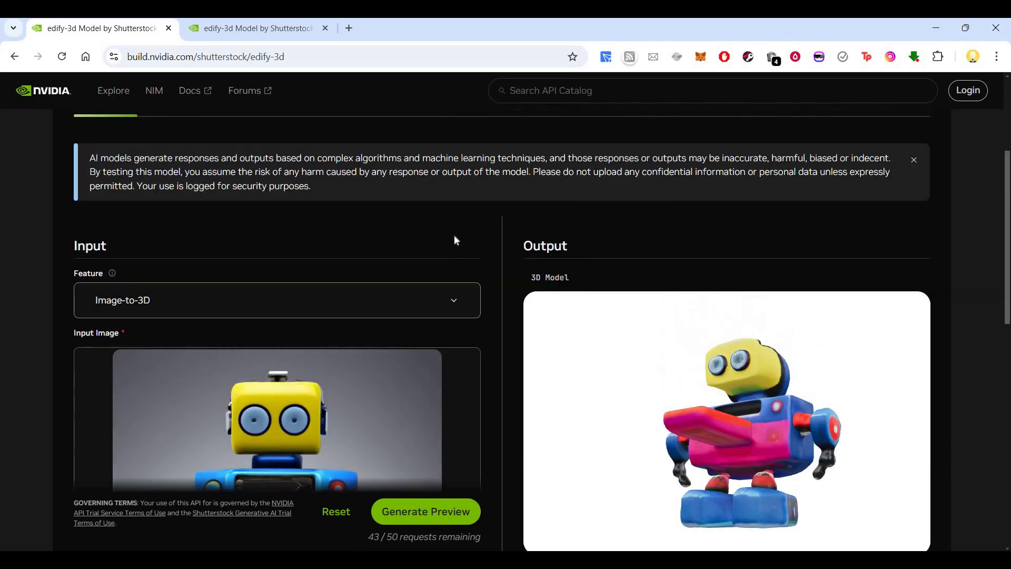
{"action": "scroll", "coordinate": [454, 235], "scroll_direction": "down", "scroll_amount": 3}
{"action": "scroll", "coordinate": [419, 327], "scroll_direction": "down", "scroll_amount": 3}
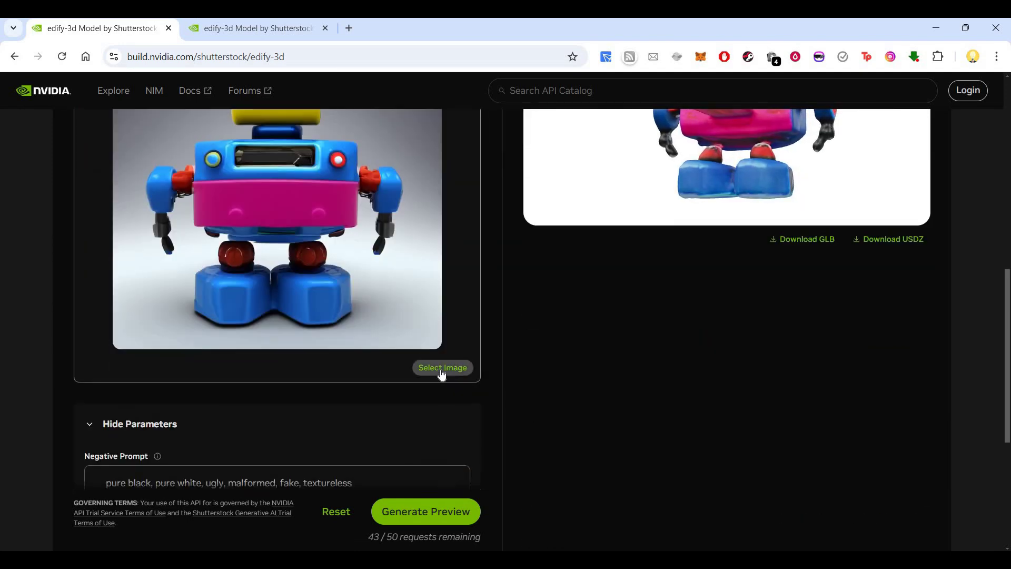
{"action": "left_click", "coordinate": [442, 369]}
{"action": "scroll", "coordinate": [507, 305], "scroll_direction": "down", "scroll_amount": 5}
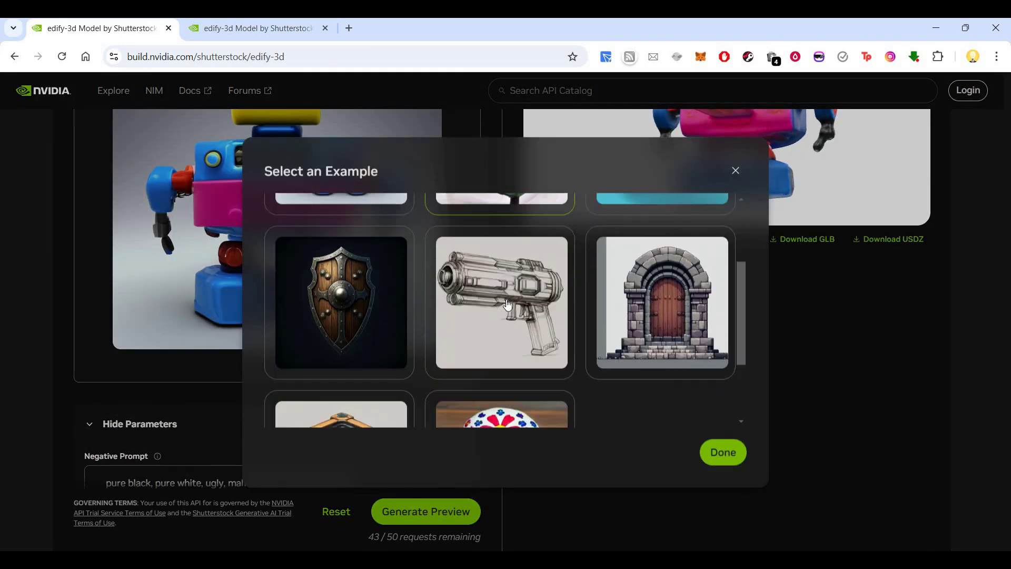
{"action": "scroll", "coordinate": [508, 316], "scroll_direction": "up", "scroll_amount": 3}
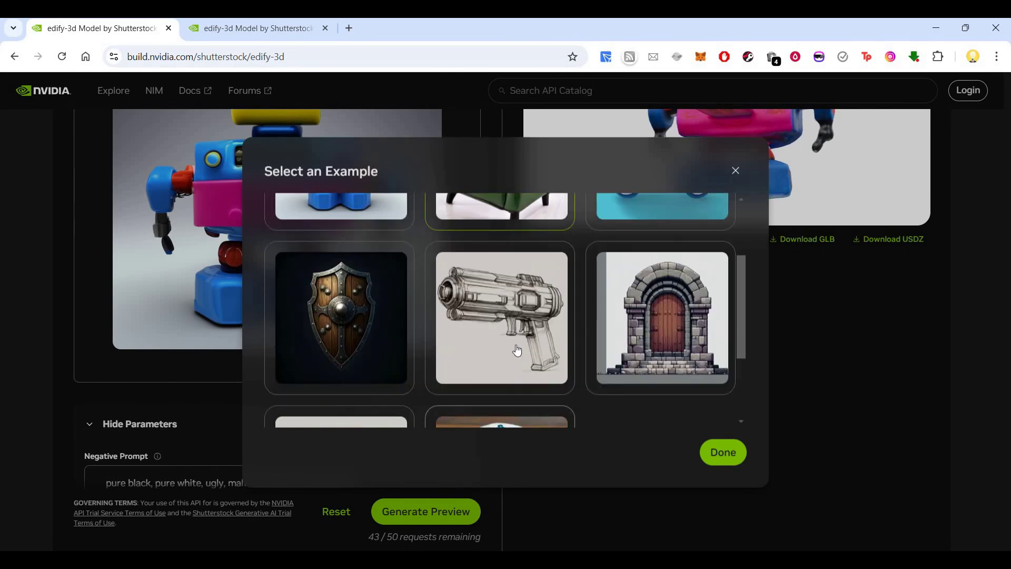
{"action": "scroll", "coordinate": [508, 350], "scroll_direction": "up", "scroll_amount": 3}
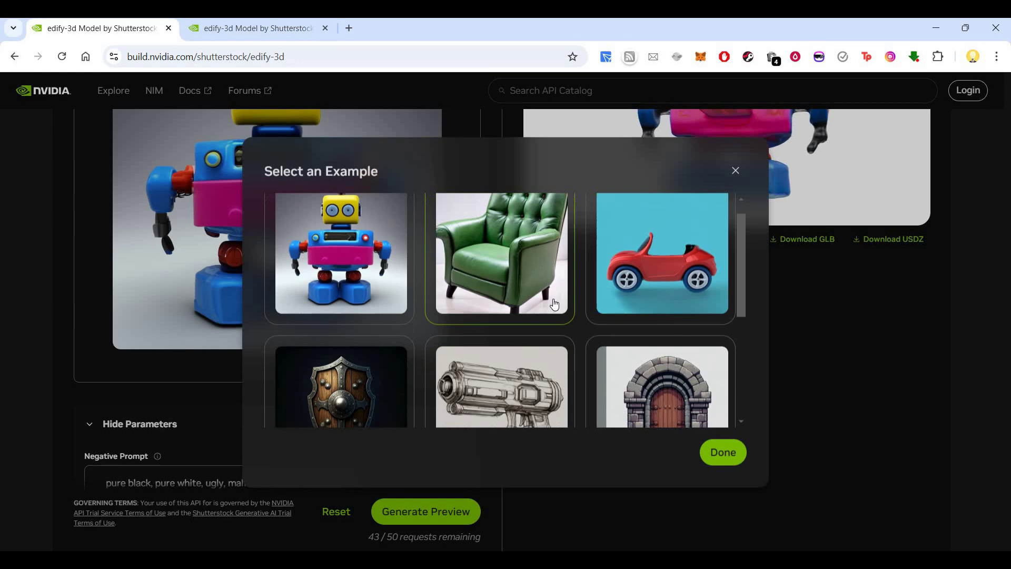
{"action": "scroll", "coordinate": [542, 316], "scroll_direction": "down", "scroll_amount": 3}
{"action": "scroll", "coordinate": [681, 289], "scroll_direction": "up", "scroll_amount": 3}
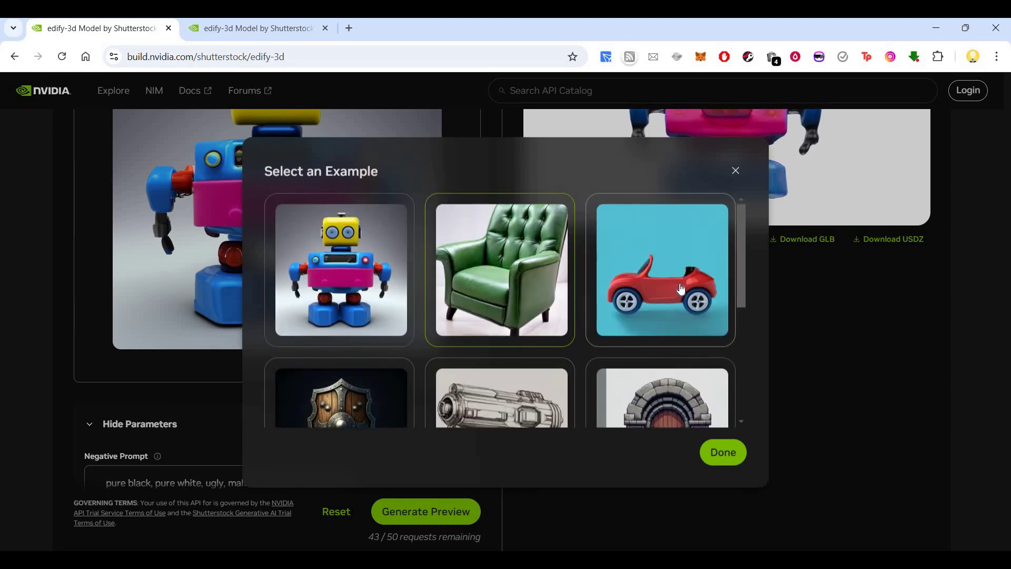
{"action": "scroll", "coordinate": [679, 289], "scroll_direction": "down", "scroll_amount": 5}
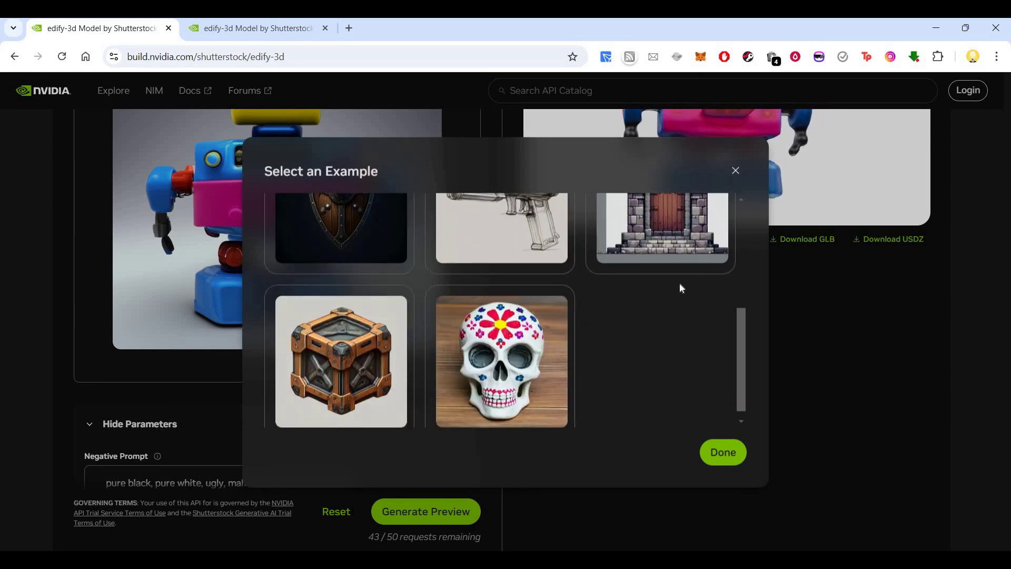
{"action": "scroll", "coordinate": [680, 288], "scroll_direction": "up", "scroll_amount": 5}
{"action": "left_click", "coordinate": [690, 262]}
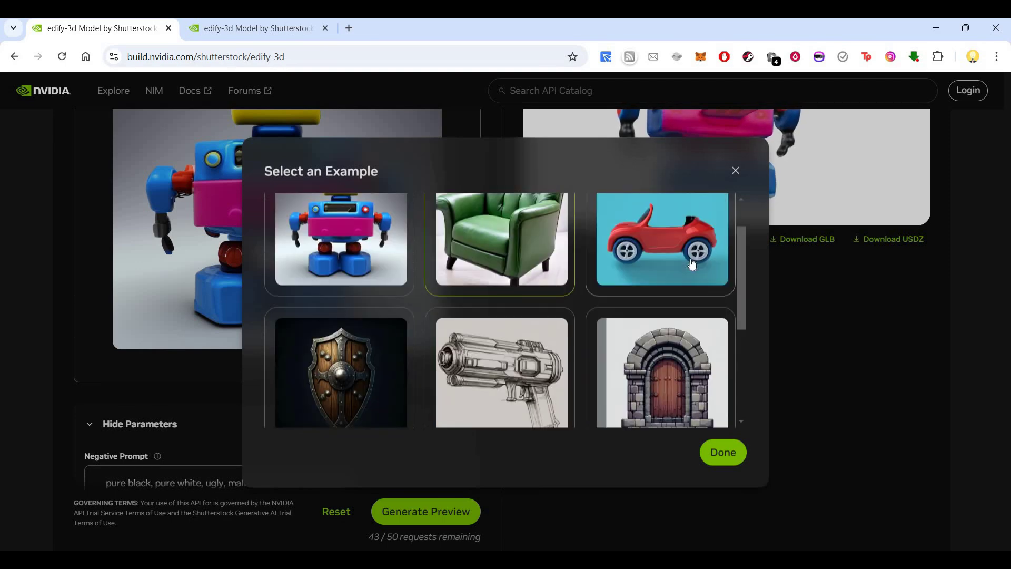
{"action": "left_click", "coordinate": [723, 452]}
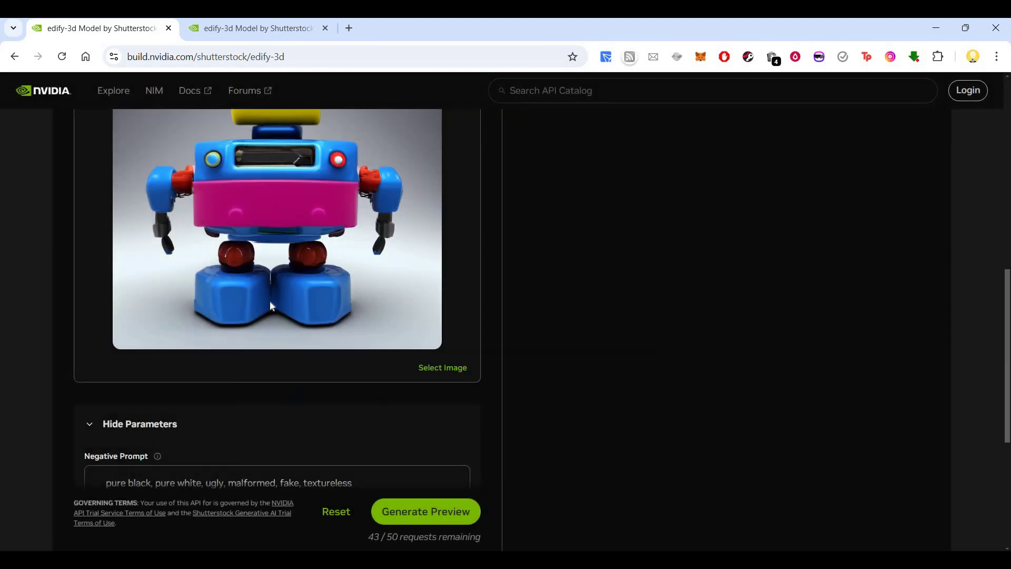
{"action": "scroll", "coordinate": [271, 304], "scroll_direction": "up", "scroll_amount": 10}
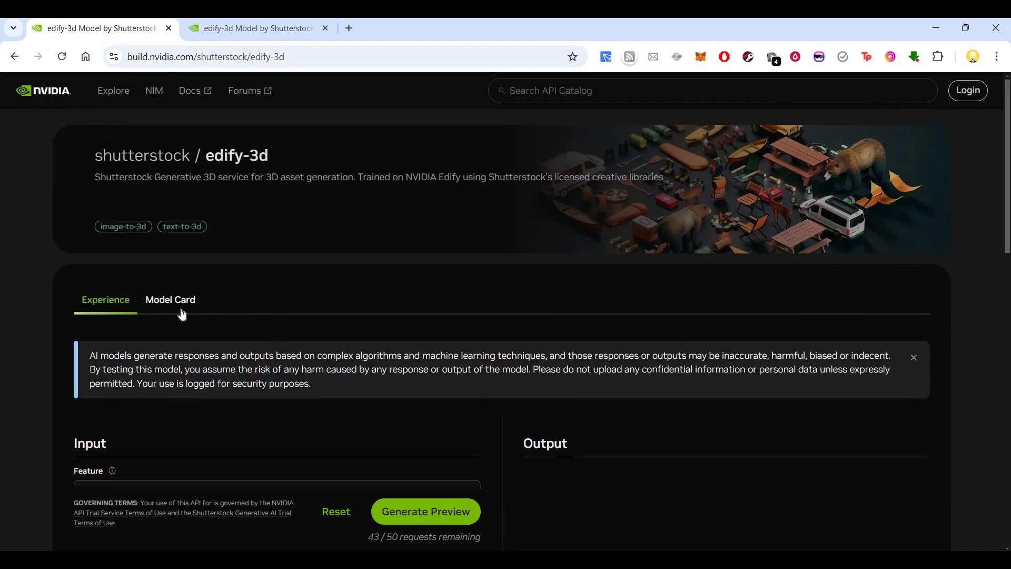
Read through the Edify 3D Model Card documentation
{"action": "left_click", "coordinate": [181, 310]}
{"action": "scroll", "coordinate": [139, 441], "scroll_direction": "down", "scroll_amount": 1}
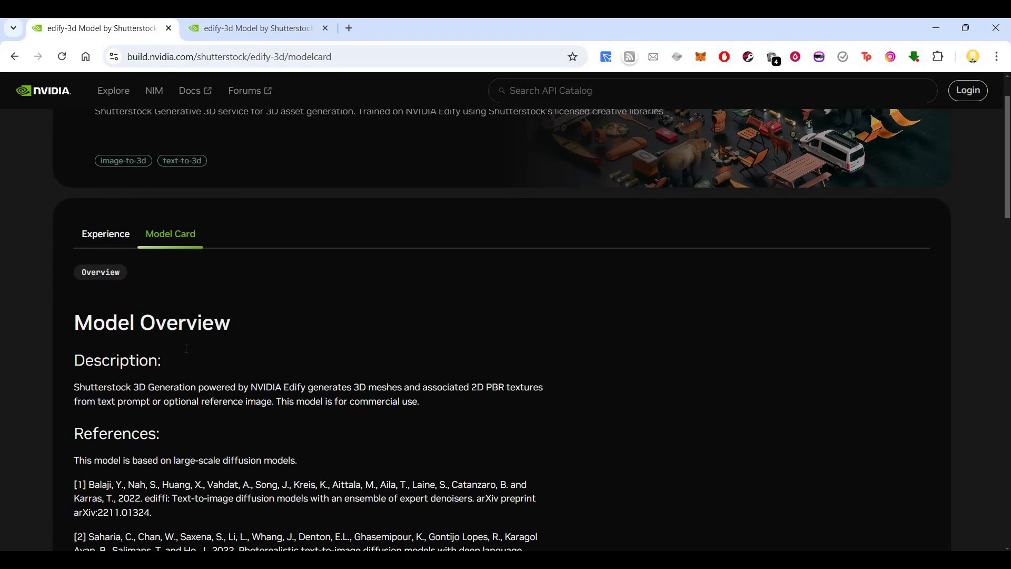
{"action": "scroll", "coordinate": [186, 349], "scroll_direction": "down", "scroll_amount": 2}
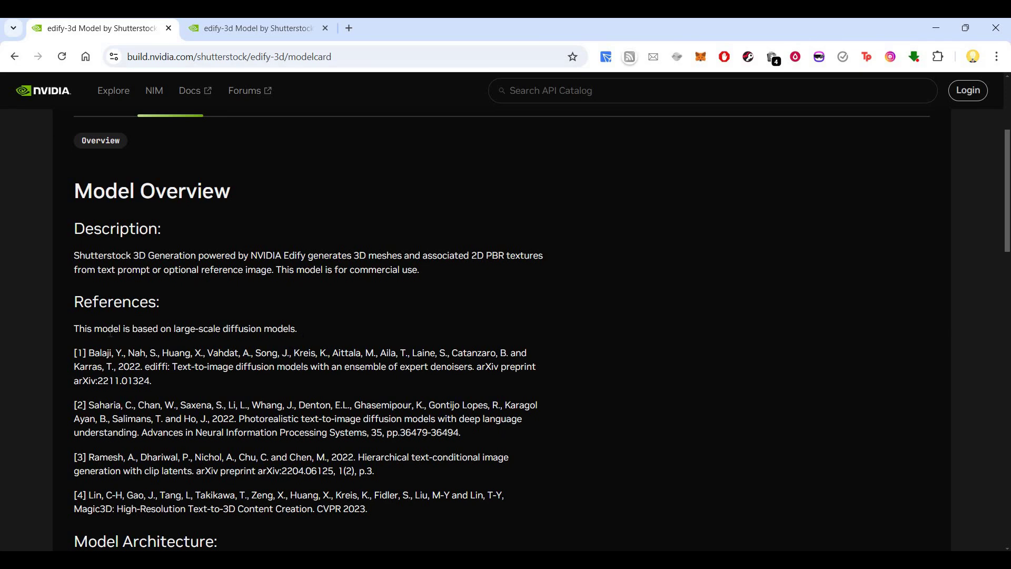
{"action": "scroll", "coordinate": [169, 326], "scroll_direction": "down", "scroll_amount": 6}
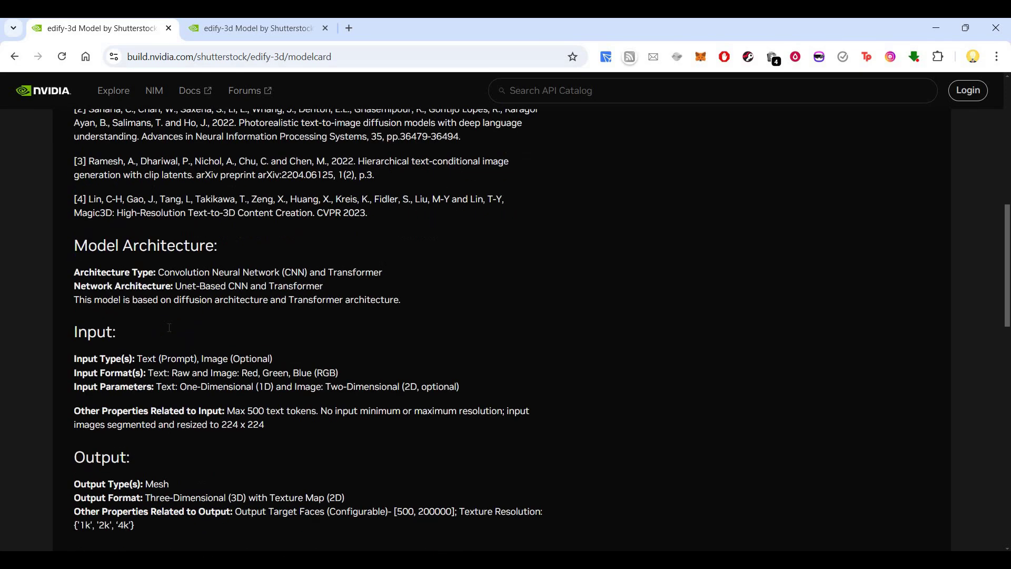
{"action": "scroll", "coordinate": [170, 326], "scroll_direction": "down", "scroll_amount": 9}
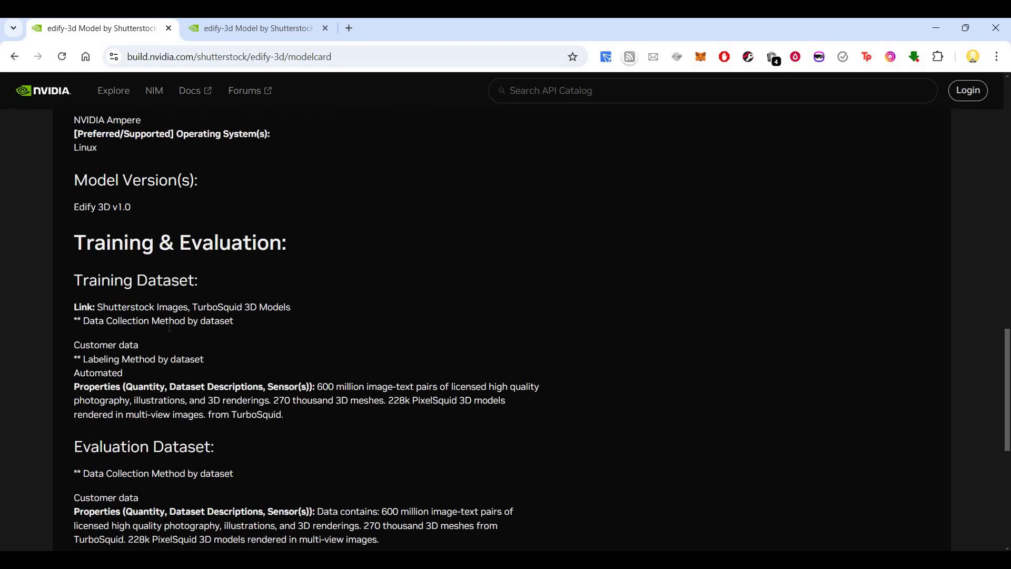
{"action": "scroll", "coordinate": [169, 327], "scroll_direction": "down", "scroll_amount": 3}
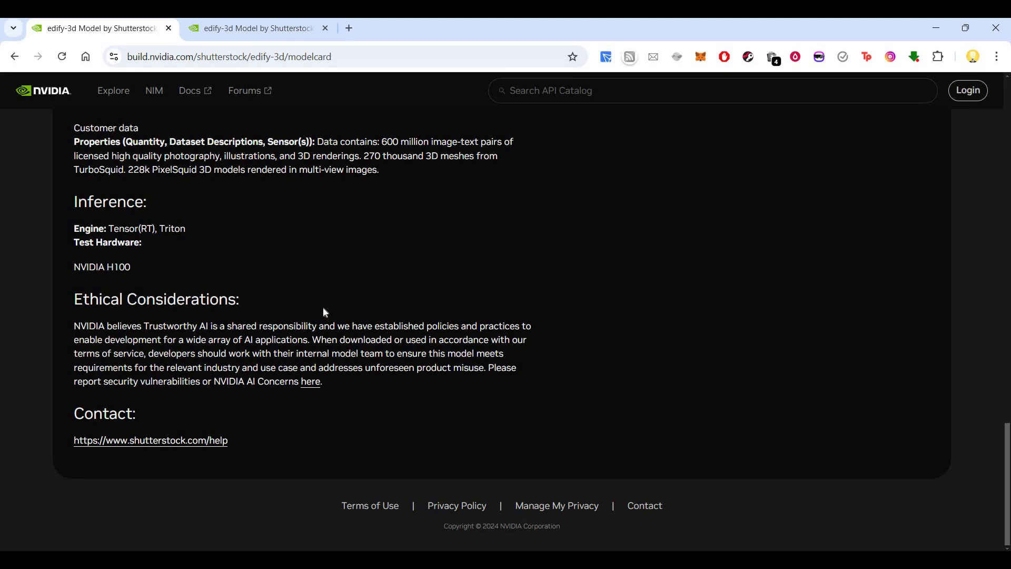
{"action": "scroll", "coordinate": [190, 300], "scroll_direction": "up", "scroll_amount": 11}
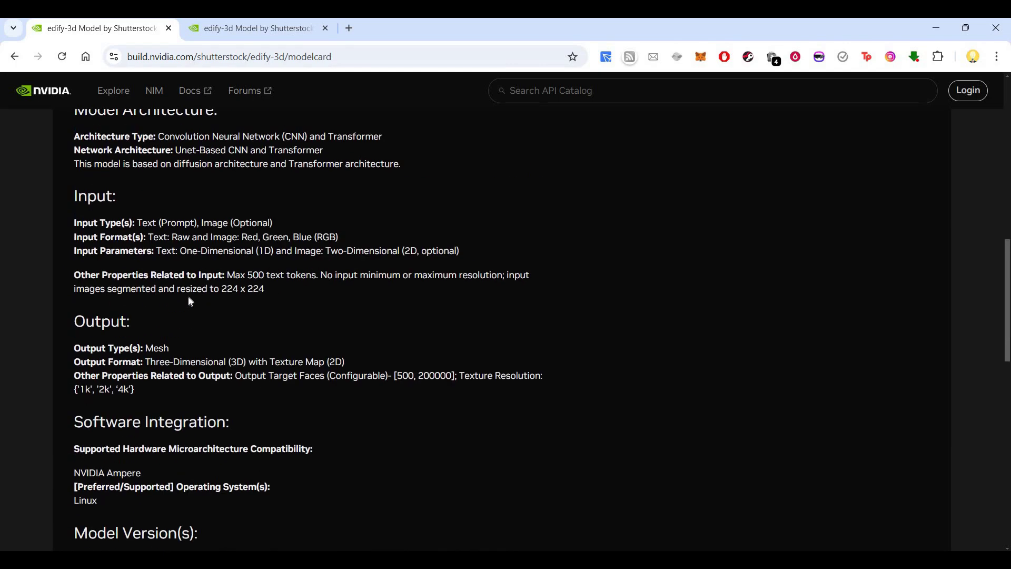
{"action": "scroll", "coordinate": [190, 301], "scroll_direction": "up", "scroll_amount": 8}
Go back to the try-it page, then switch to the tab with the finished suited dog model
{"action": "key", "text": "alt+Left"}
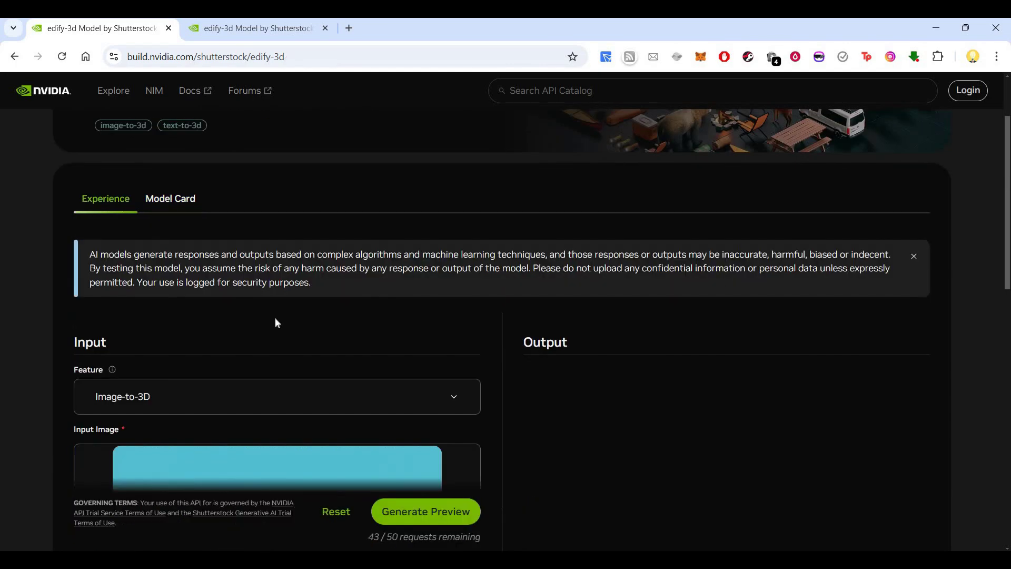
{"action": "scroll", "coordinate": [275, 318], "scroll_direction": "down", "scroll_amount": 6}
{"action": "scroll", "coordinate": [474, 400], "scroll_direction": "up", "scroll_amount": 1}
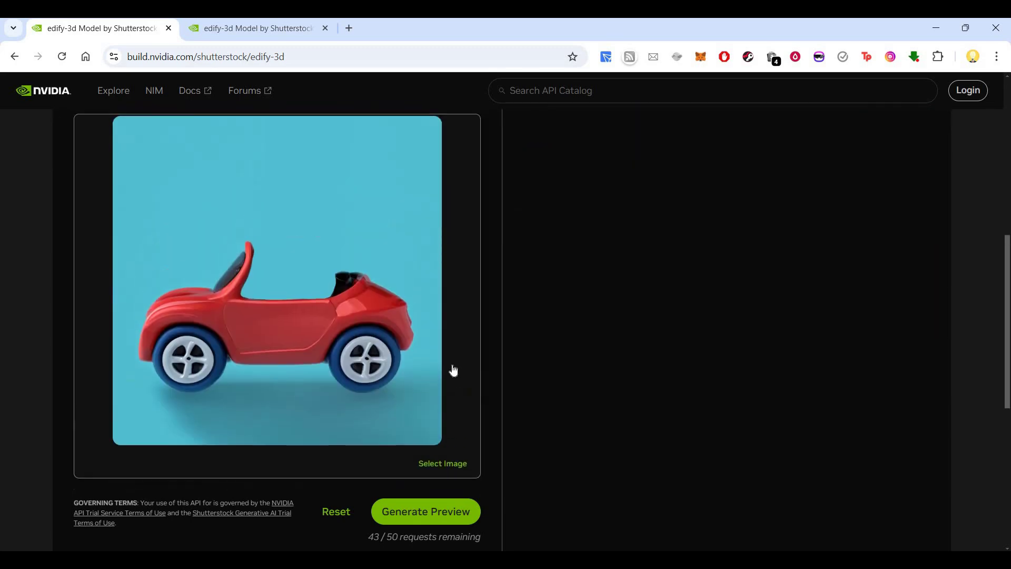
{"action": "scroll", "coordinate": [451, 358], "scroll_direction": "down", "scroll_amount": 2}
{"action": "scroll", "coordinate": [380, 296], "scroll_direction": "up", "scroll_amount": 5}
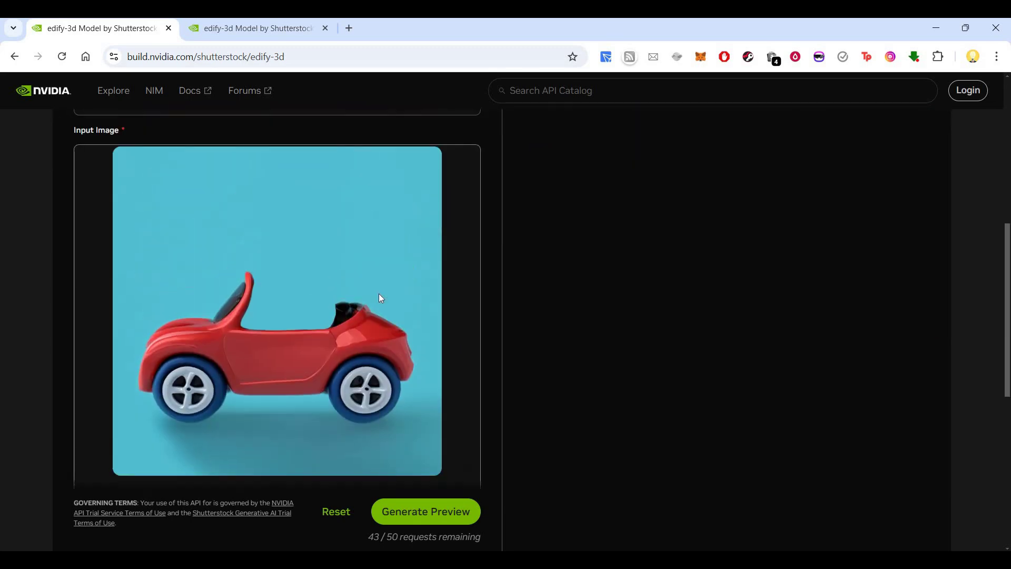
{"action": "scroll", "coordinate": [398, 353], "scroll_direction": "down", "scroll_amount": 2}
{"action": "scroll", "coordinate": [397, 353], "scroll_direction": "down", "scroll_amount": 2}
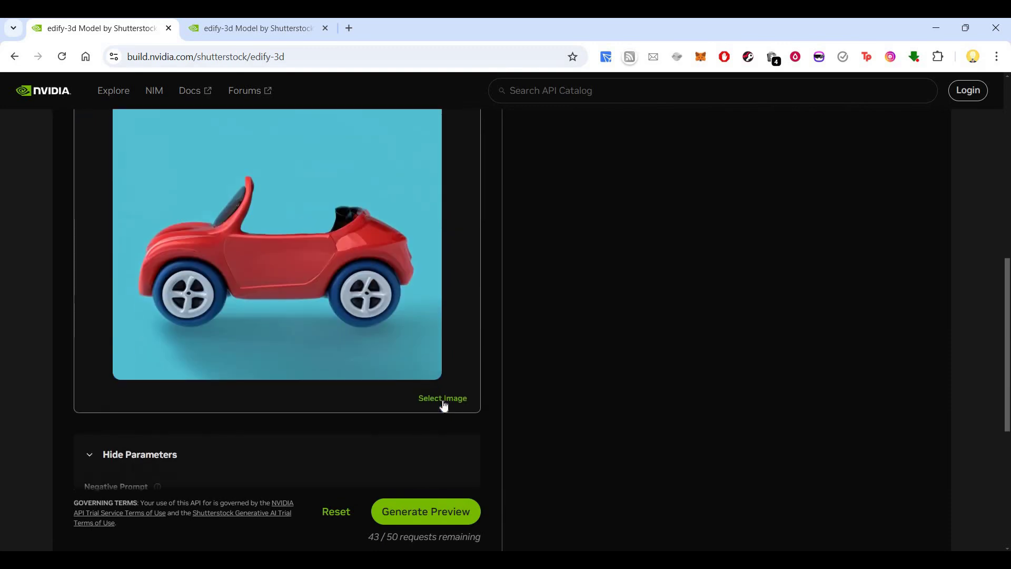
{"action": "scroll", "coordinate": [297, 369], "scroll_direction": "down", "scroll_amount": 2}
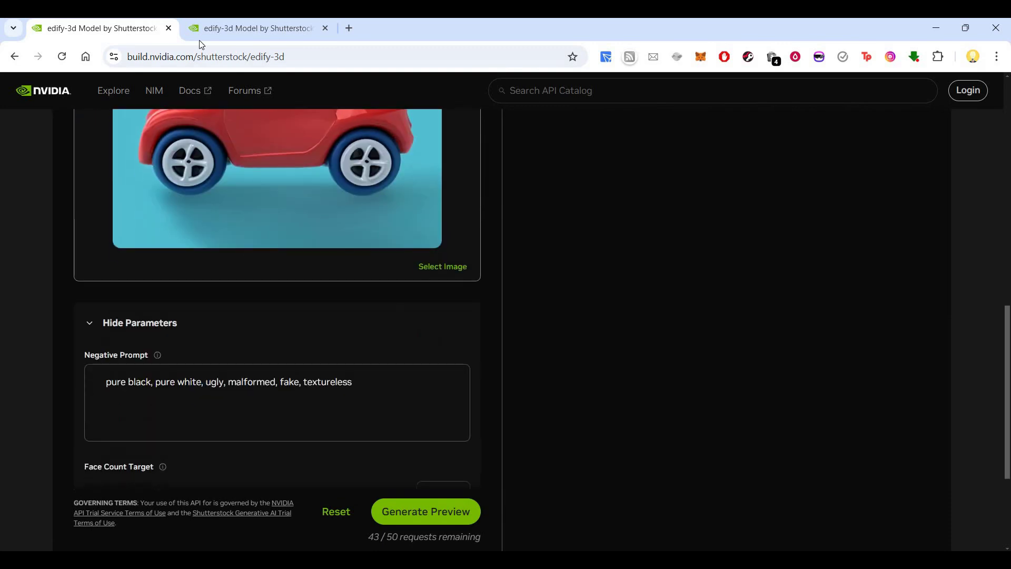
{"action": "scroll", "coordinate": [297, 369], "scroll_direction": "down", "scroll_amount": 2}
{"action": "key", "text": "ctrl+Tab"}
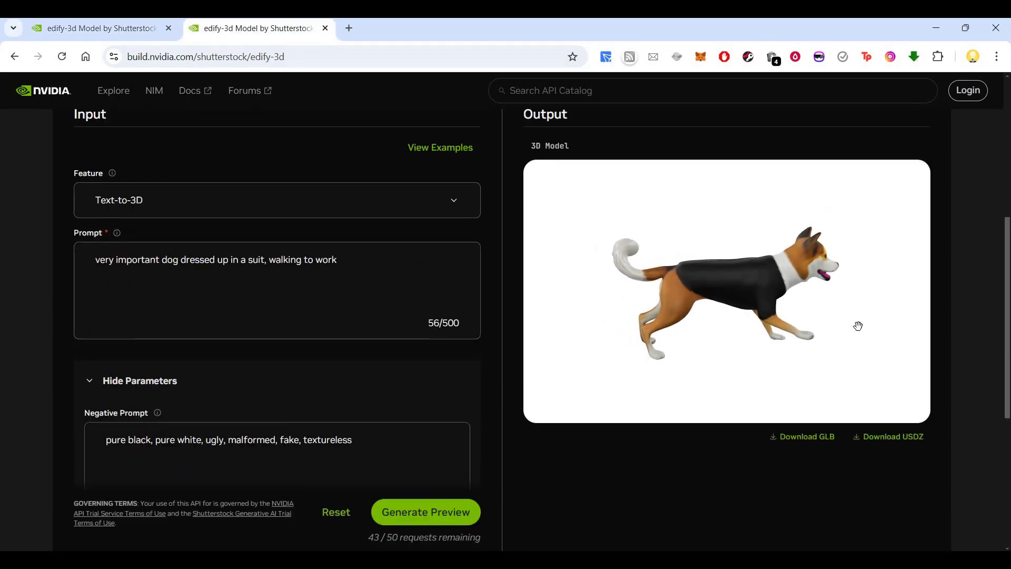
{"action": "left_click_drag", "start_coordinate": [858, 325], "coordinate": [763, 236]}
{"action": "scroll", "coordinate": [798, 312], "scroll_direction": "up", "scroll_amount": 5}
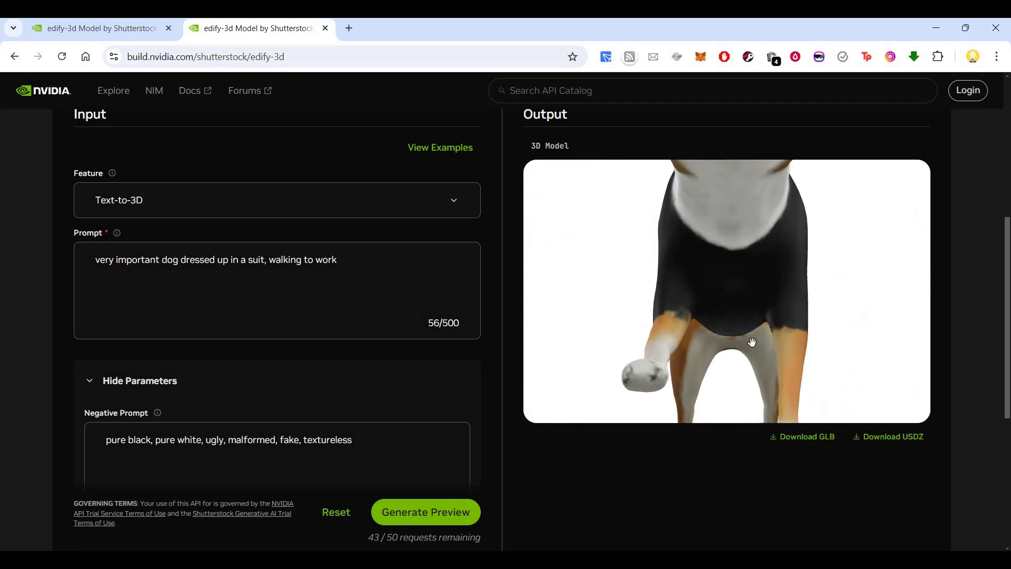
{"action": "left_click_drag", "start_coordinate": [705, 328], "coordinate": [727, 305]}
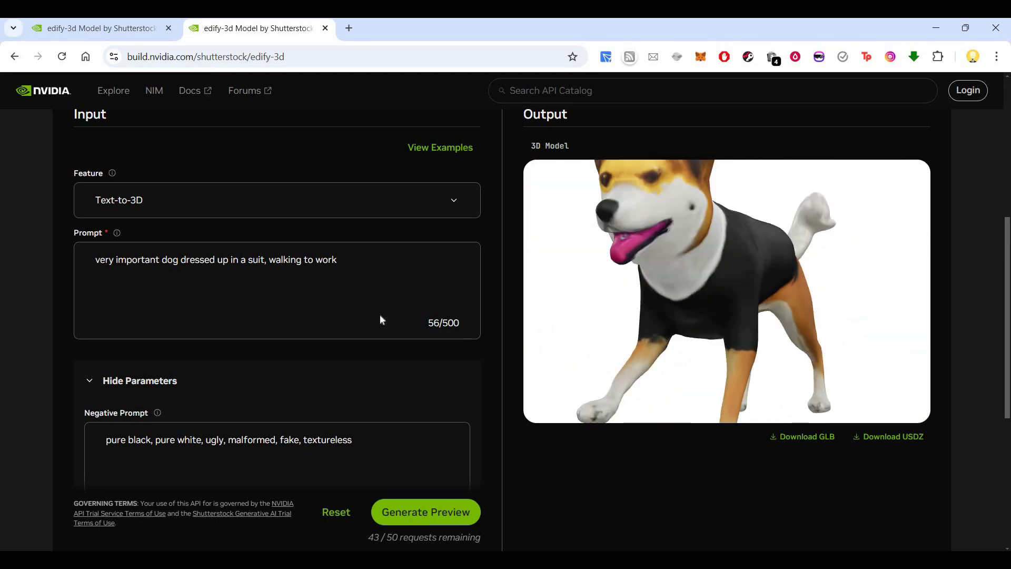
{"action": "scroll", "coordinate": [321, 319], "scroll_direction": "up", "scroll_amount": 1}
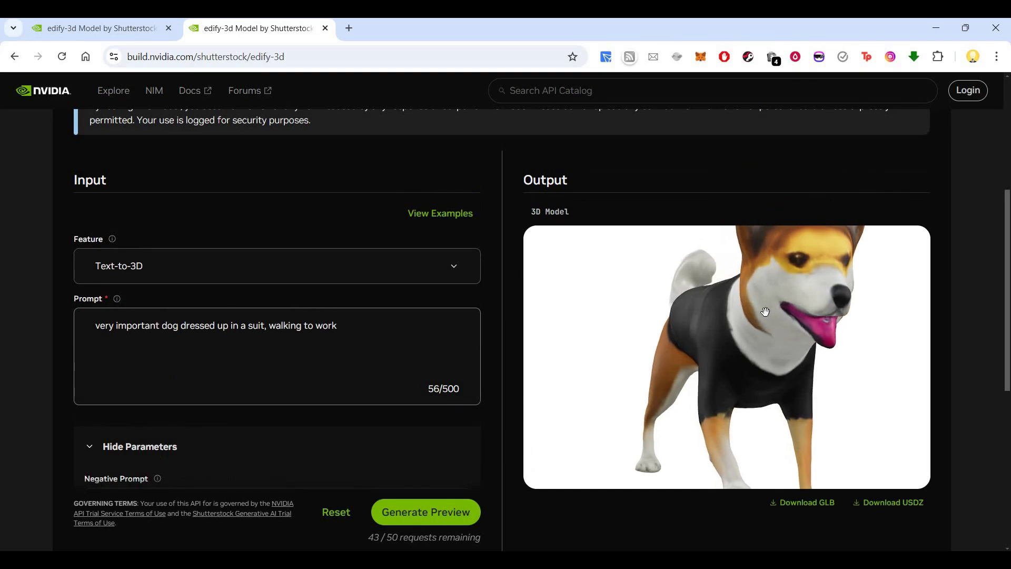
{"action": "left_click_drag", "start_coordinate": [668, 318], "coordinate": [760, 320]}
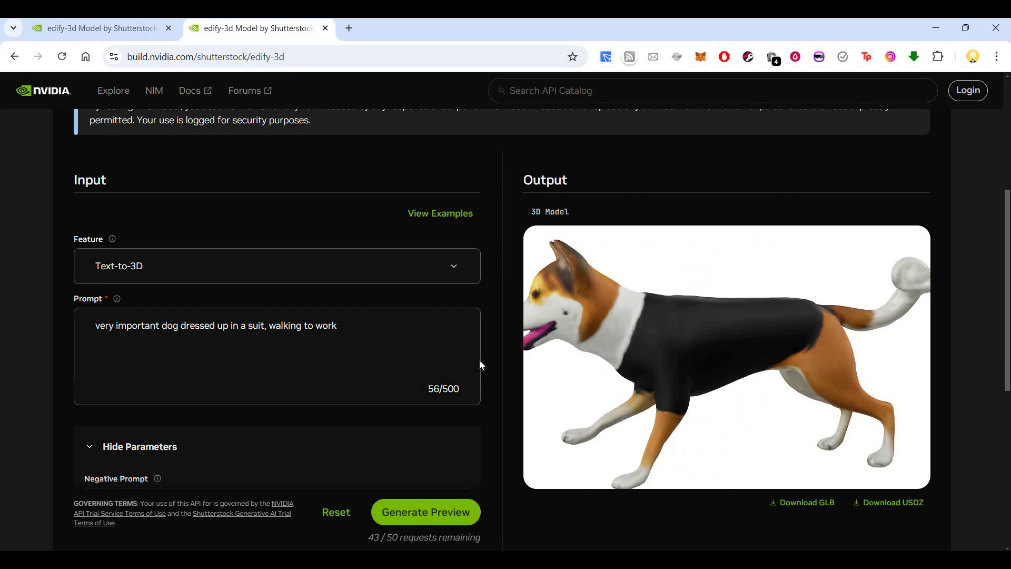
{"action": "scroll", "coordinate": [460, 448], "scroll_direction": "down", "scroll_amount": 1}
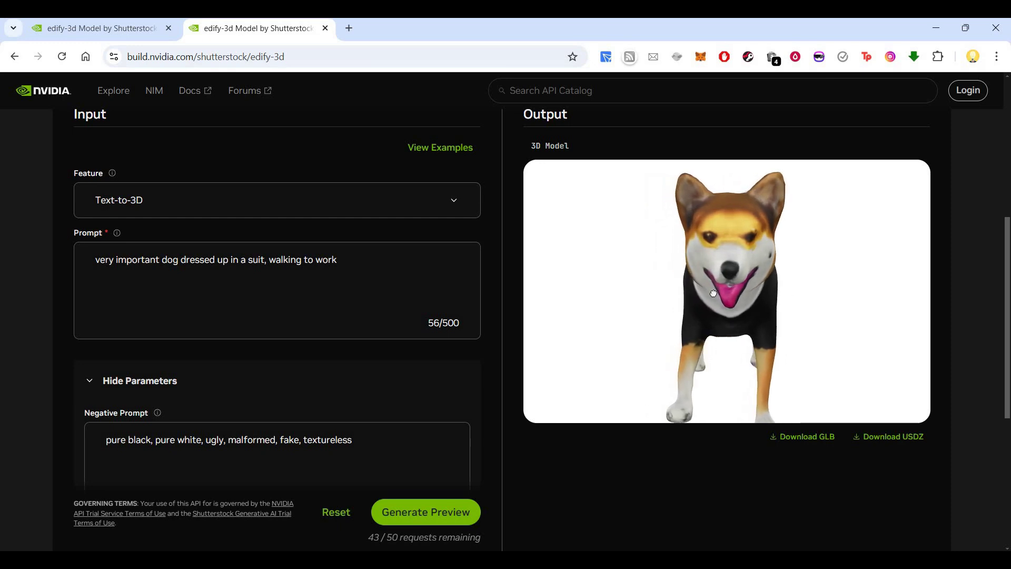
{"action": "left_click_drag", "start_coordinate": [790, 292], "coordinate": [710, 286]}
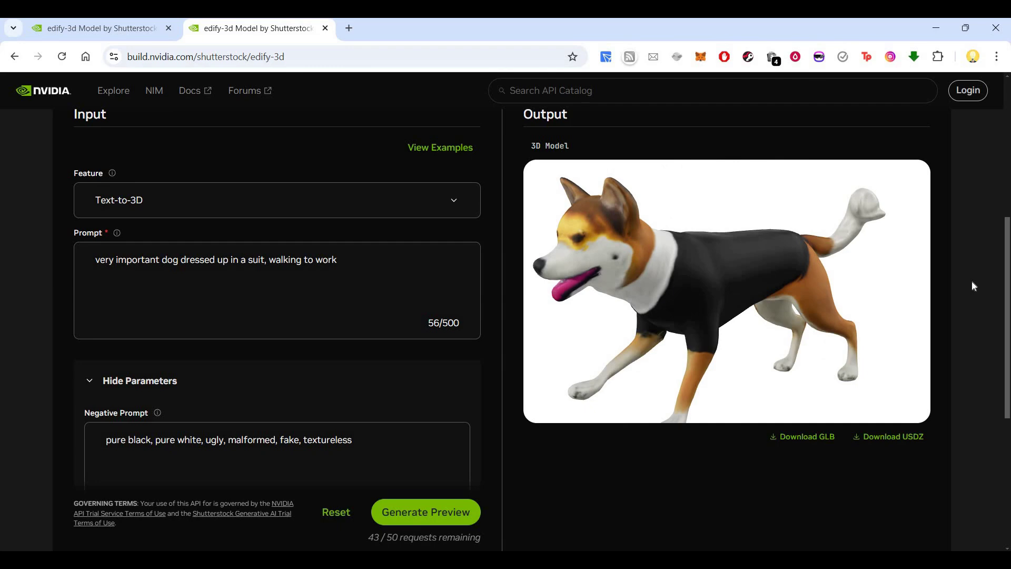